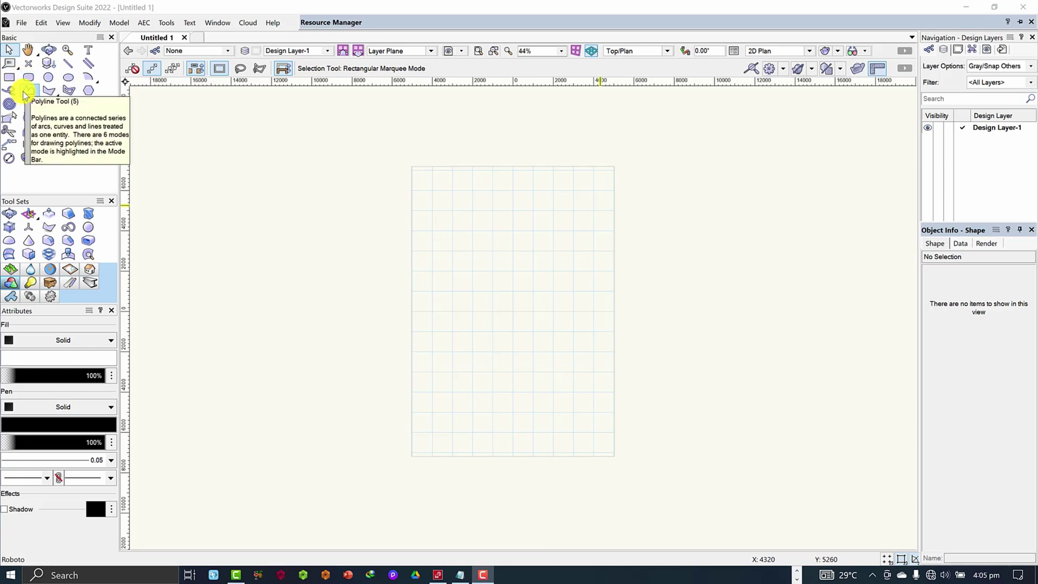
Start a Corner Vertex polyline and place its first six corners, from left of the page to the bottom edge
{"action": "left_click", "coordinate": [28, 93]}
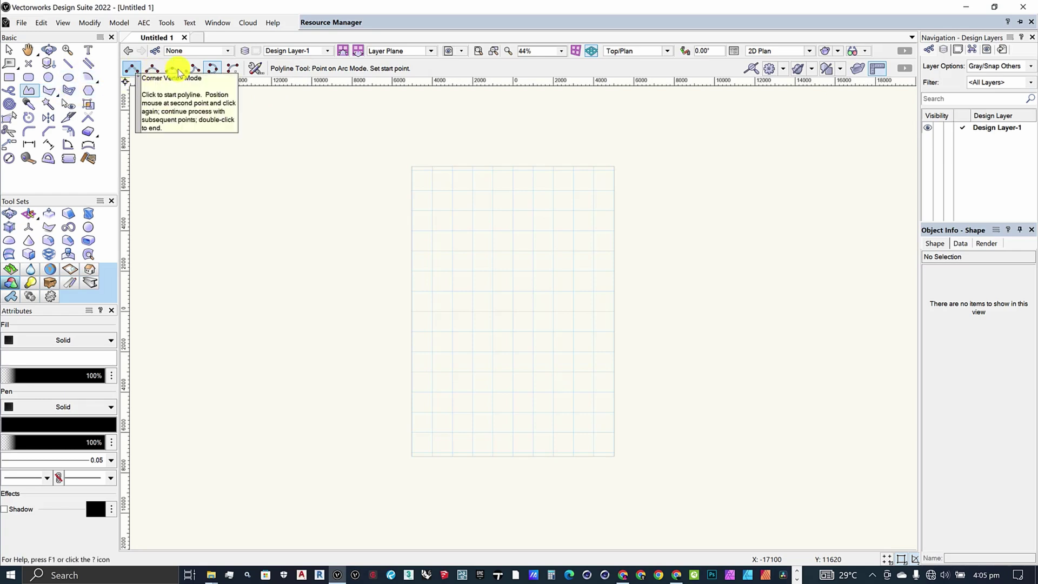
{"action": "left_click", "coordinate": [132, 69]}
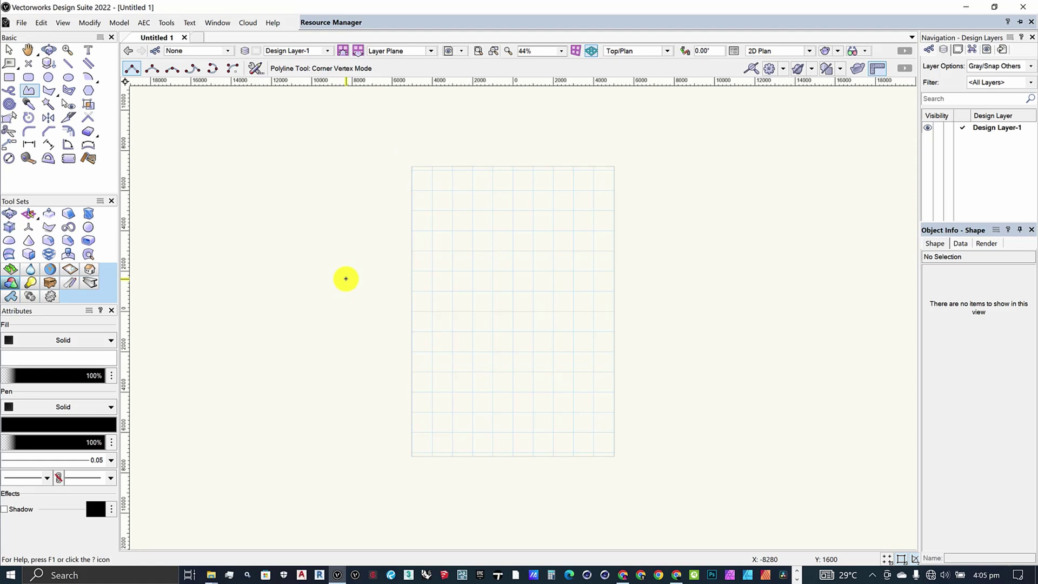
{"action": "left_click", "coordinate": [259, 245]}
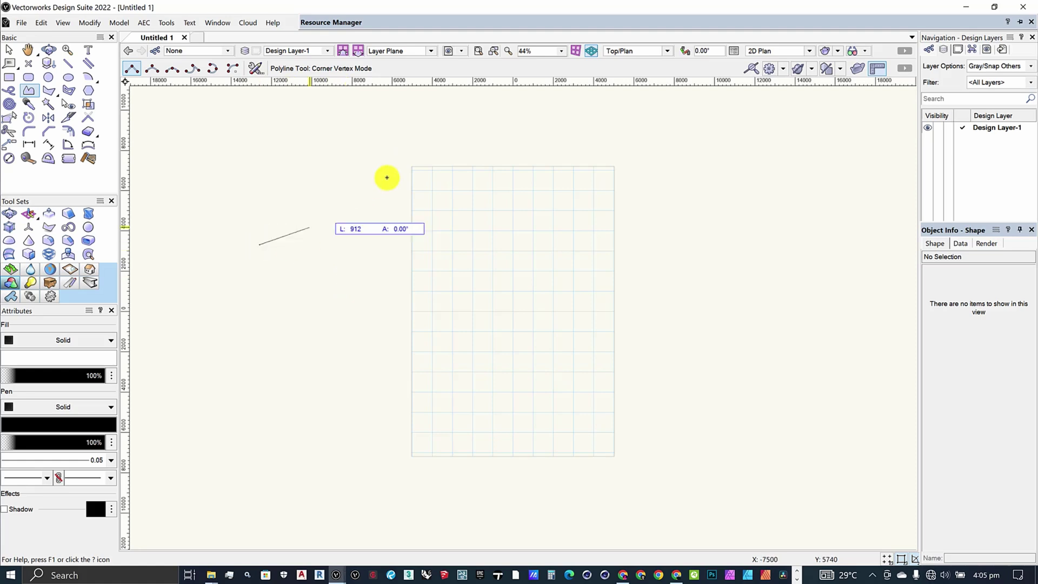
{"action": "left_click", "coordinate": [395, 171]}
{"action": "left_click", "coordinate": [541, 243]}
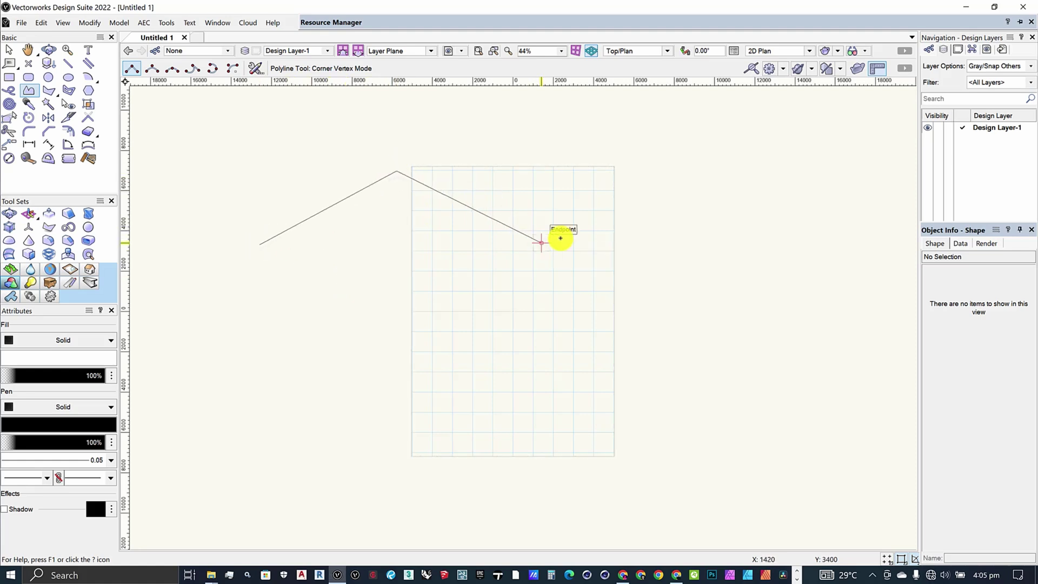
{"action": "left_click", "coordinate": [713, 194]}
{"action": "left_click", "coordinate": [760, 290]}
{"action": "left_click", "coordinate": [570, 391]}
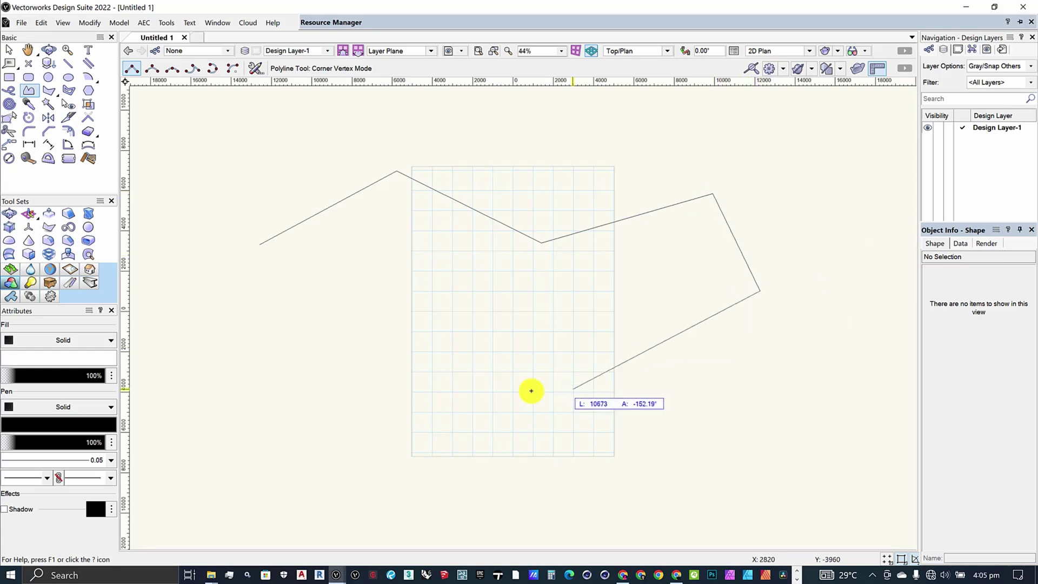
Add the remaining five corners, including the inner notch, and close the eleven-corner outline at its start
{"action": "left_click", "coordinate": [358, 391]}
{"action": "left_click", "coordinate": [378, 294]}
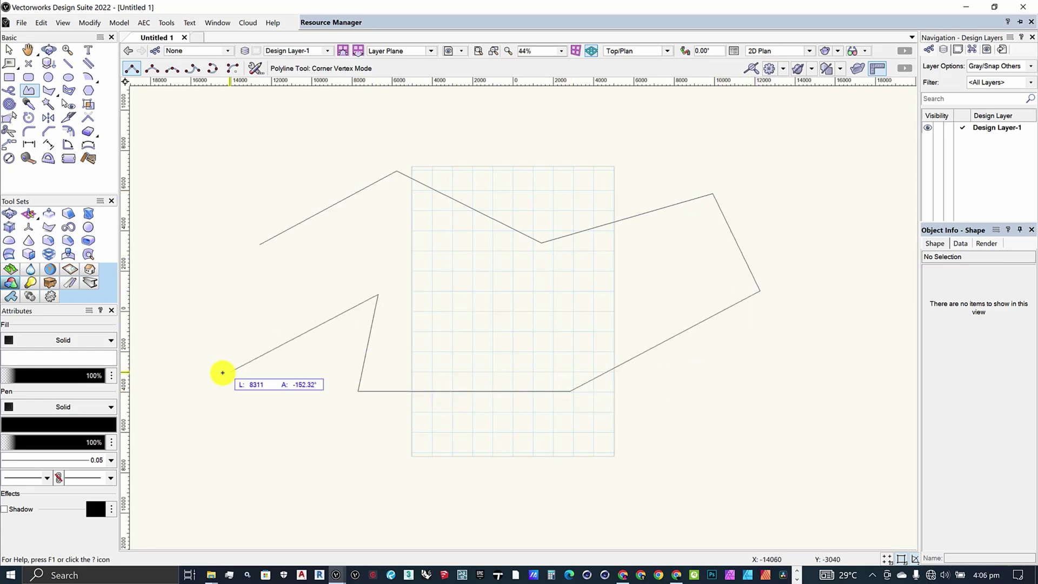
{"action": "left_click", "coordinate": [229, 372]}
{"action": "left_click", "coordinate": [159, 312]}
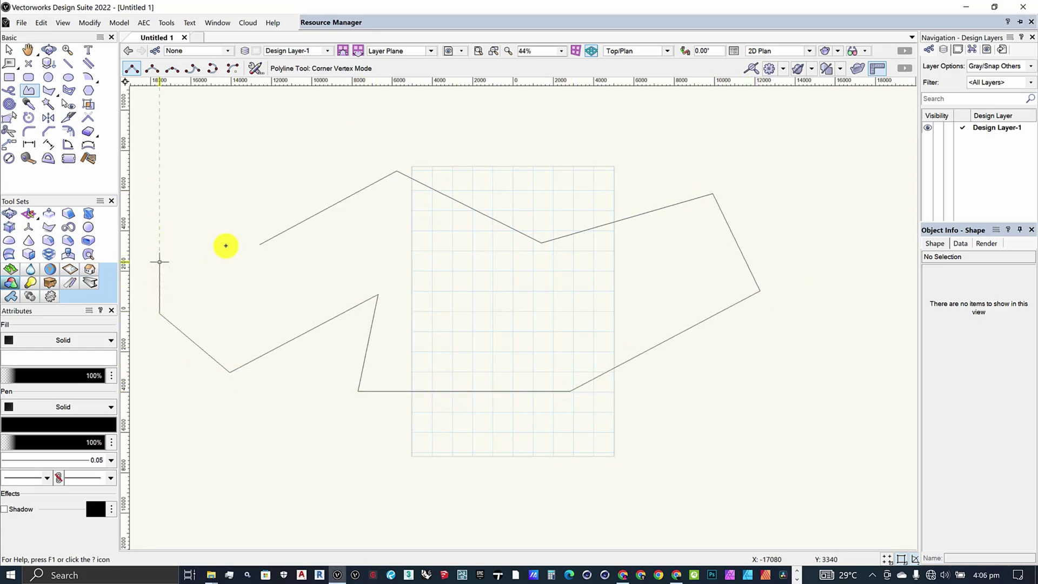
{"action": "left_click", "coordinate": [169, 244]}
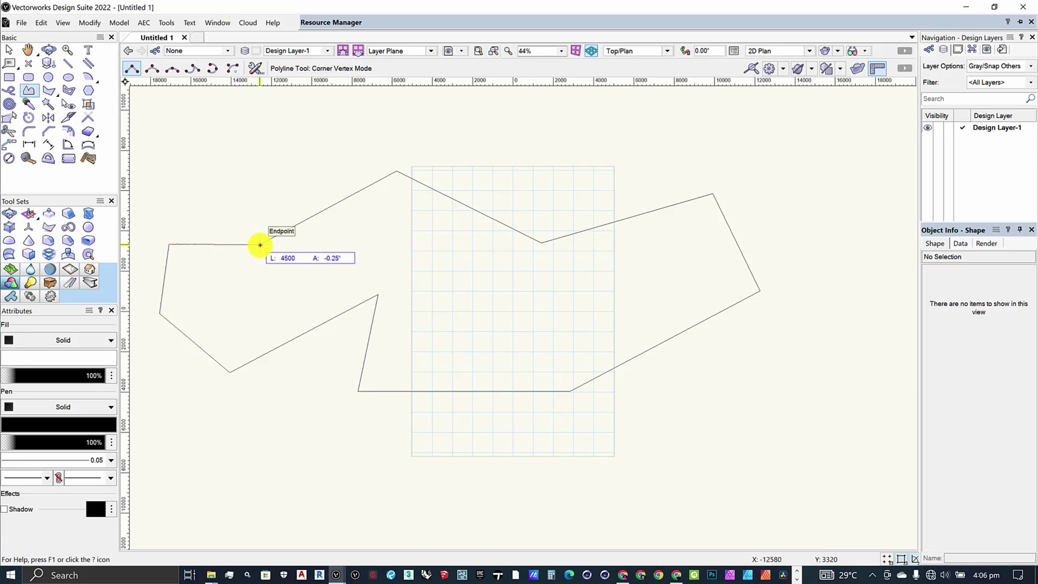
{"action": "left_click", "coordinate": [261, 245]}
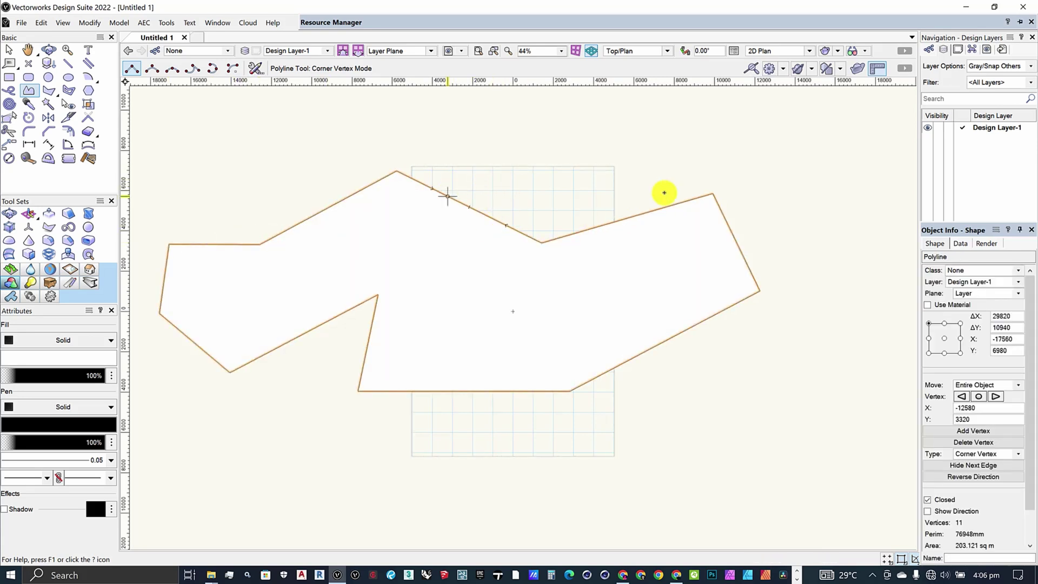
{"action": "scroll", "coordinate": [413, 239], "scroll_direction": "down", "scroll_amount": 2}
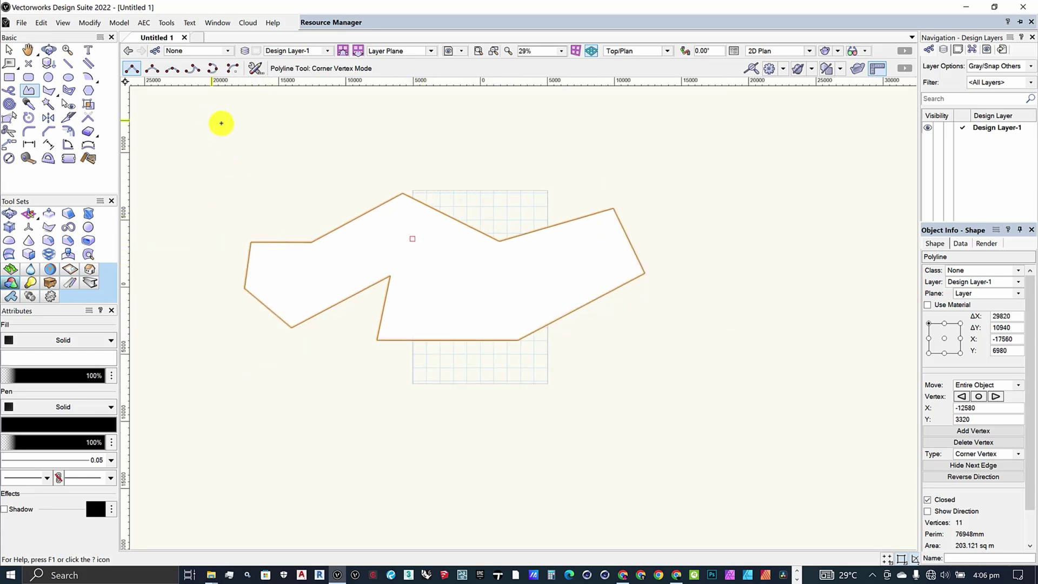
{"action": "scroll", "coordinate": [219, 123], "scroll_direction": "down", "scroll_amount": 2}
{"action": "scroll", "coordinate": [322, 148], "scroll_direction": "up", "scroll_amount": 2}
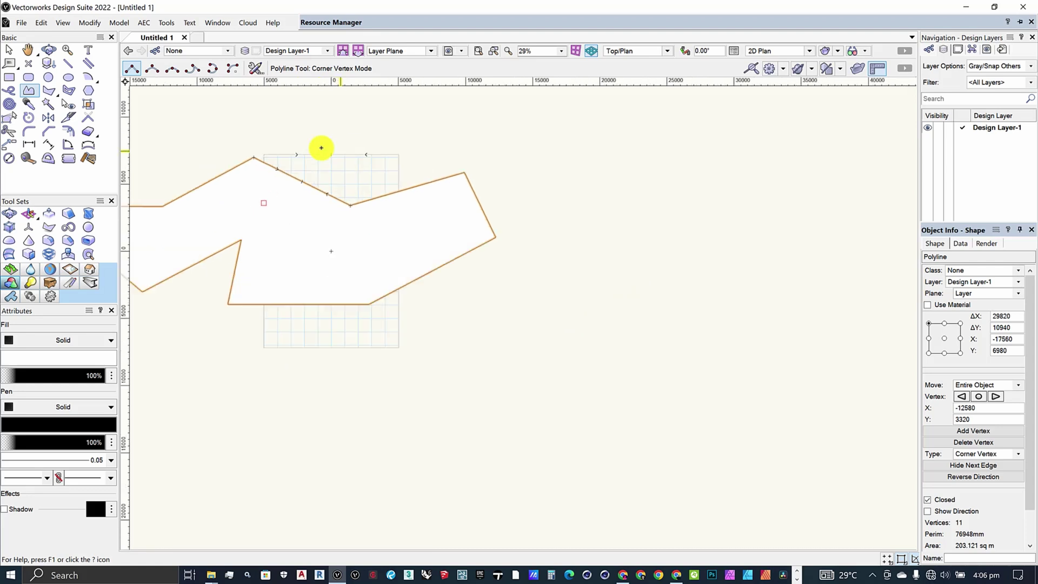
Select the angular polyline and delete it
{"action": "left_click", "coordinate": [8, 49]}
{"action": "left_click", "coordinate": [366, 242]}
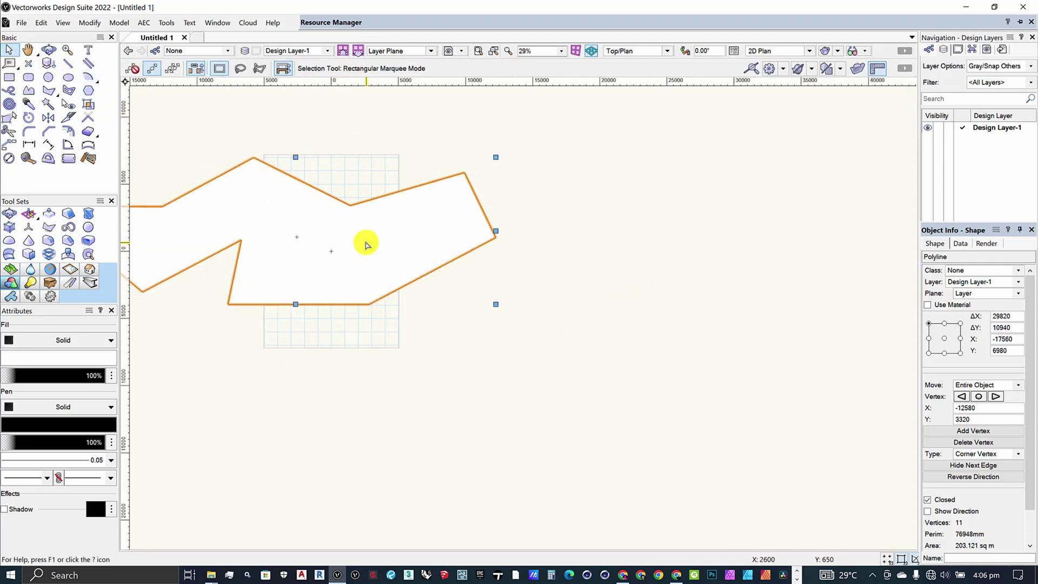
{"action": "key", "text": "Delete"}
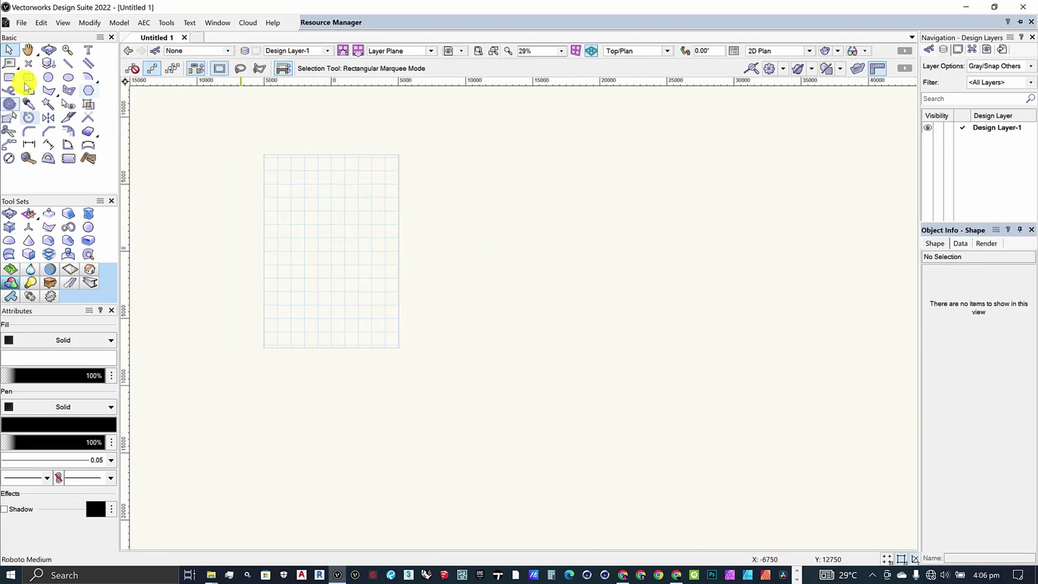
Switch the Polyline tool to Bezier Vertex Mode and place the first five control points of the curve
{"action": "left_click", "coordinate": [29, 91]}
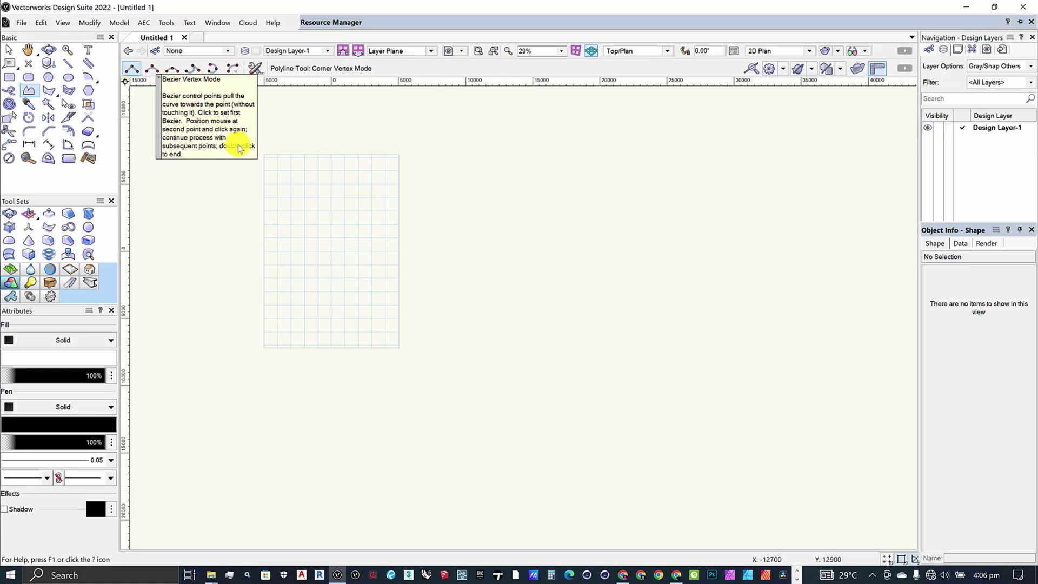
{"action": "left_click", "coordinate": [152, 68]}
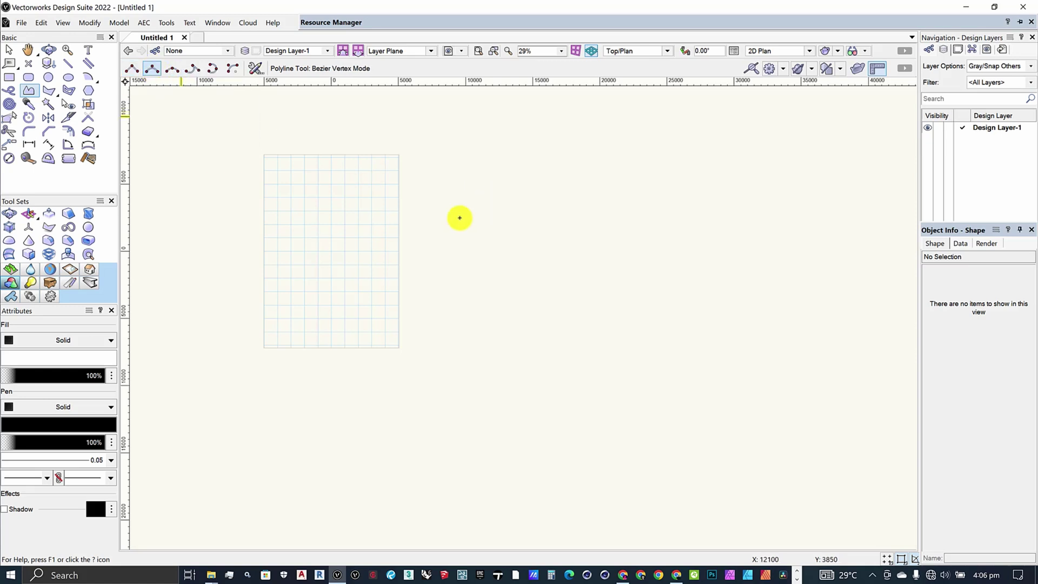
{"action": "scroll", "coordinate": [465, 214], "scroll_direction": "down", "scroll_amount": 1}
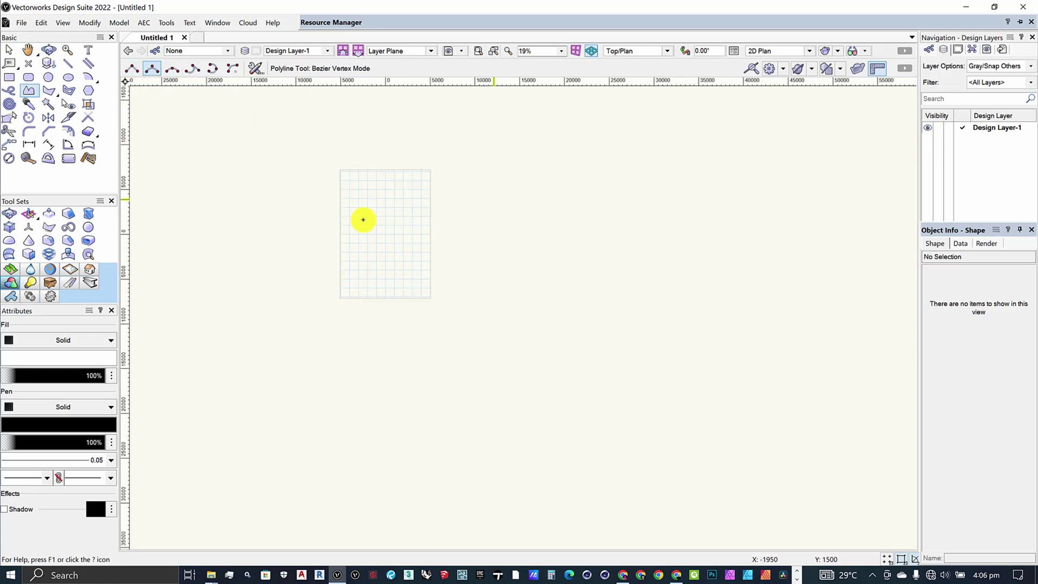
{"action": "left_click", "coordinate": [284, 242]}
{"action": "left_click", "coordinate": [350, 169]}
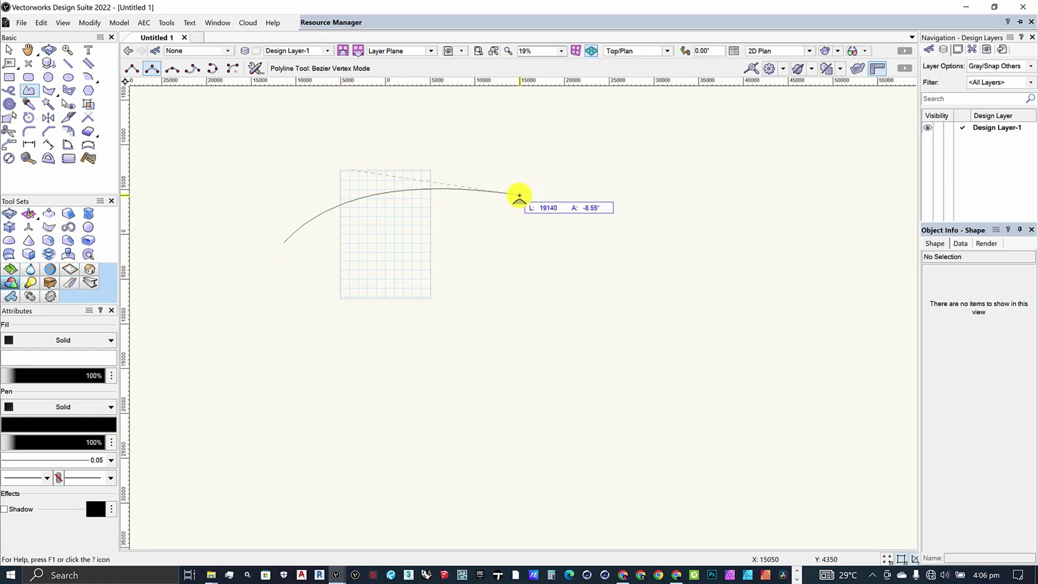
{"action": "left_click", "coordinate": [635, 300]}
{"action": "left_click", "coordinate": [374, 337]}
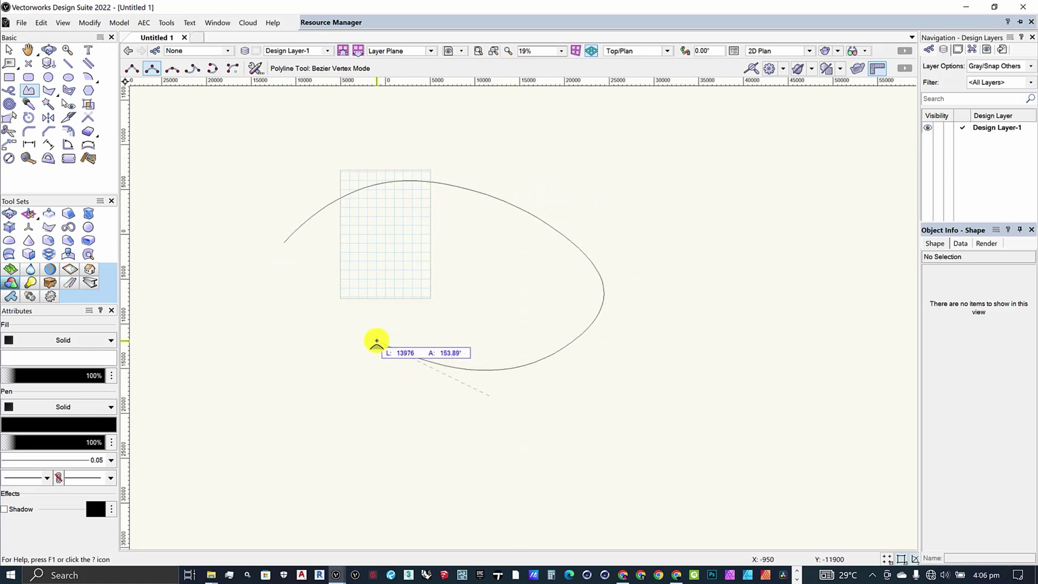
{"action": "left_click", "coordinate": [234, 438]}
Add the left-side and upper-left control points and close the Bezier shape at its start
{"action": "left_click", "coordinate": [161, 385]}
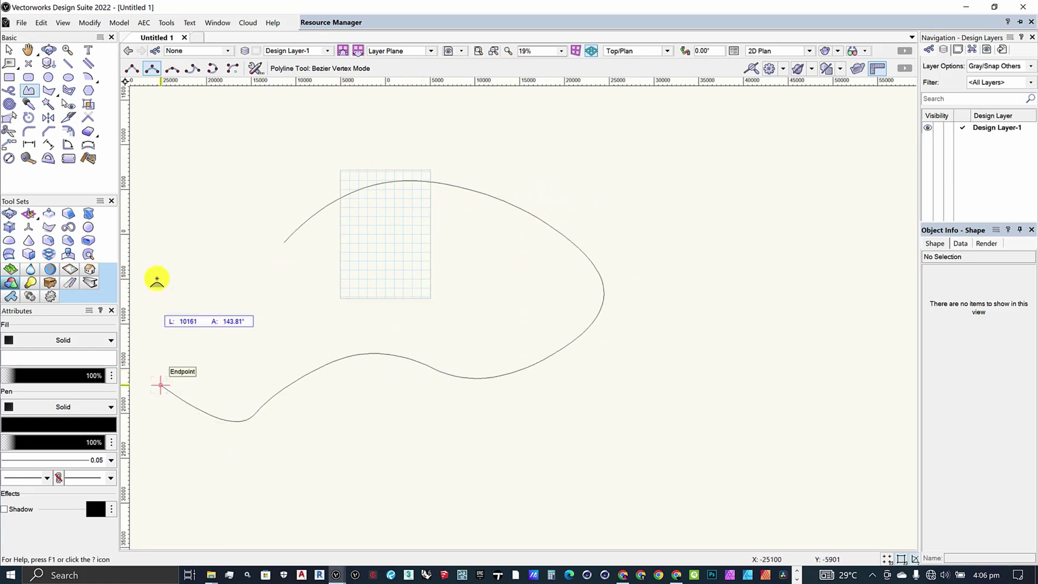
{"action": "left_click", "coordinate": [158, 279]}
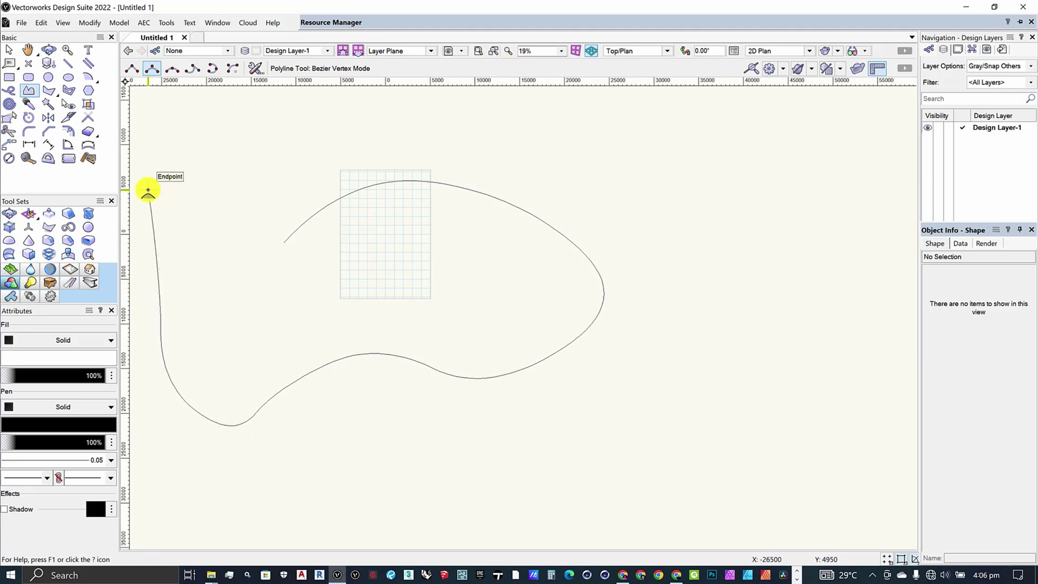
{"action": "left_click", "coordinate": [148, 181]}
{"action": "left_click", "coordinate": [218, 160]}
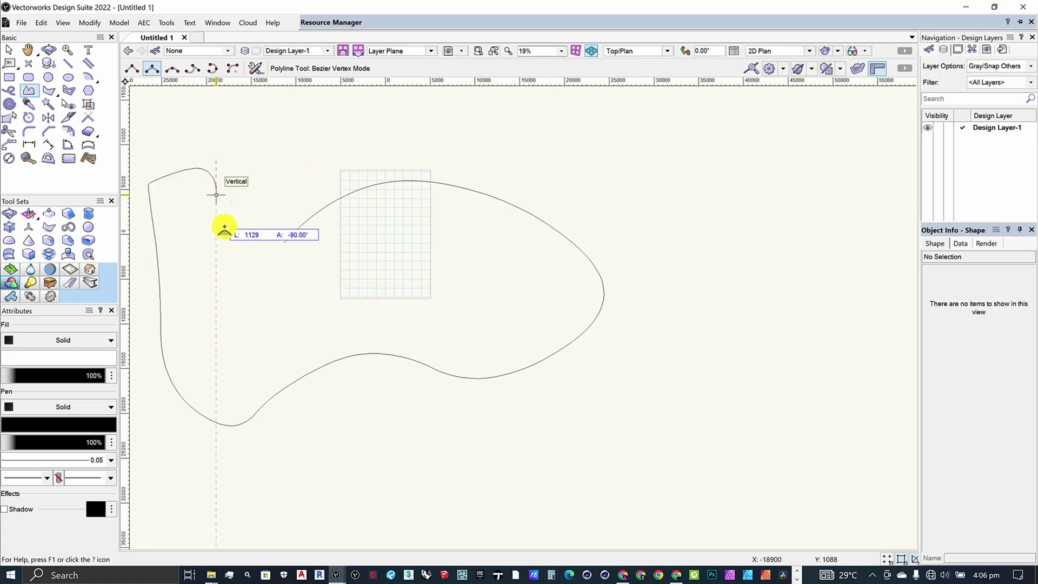
{"action": "left_click", "coordinate": [264, 294]}
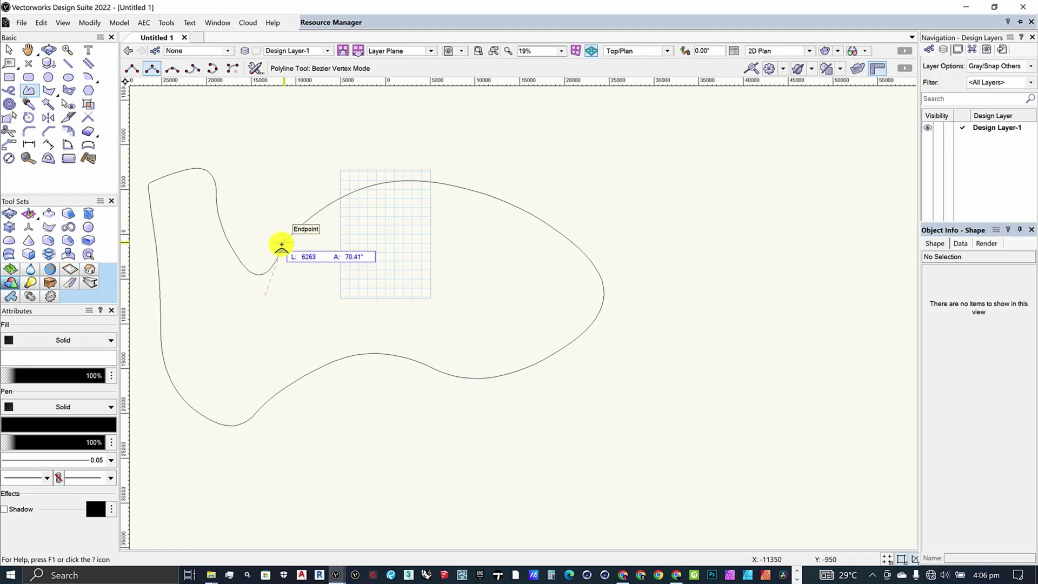
{"action": "left_click", "coordinate": [282, 243]}
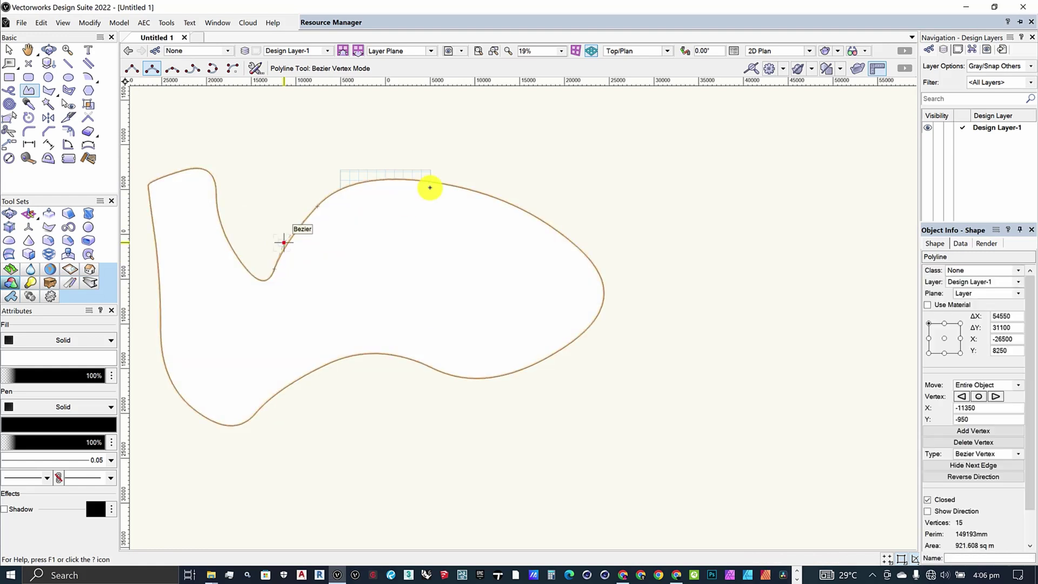
Set the Polyline tool to Cubic Vertex mode and begin a curved outline below the first shape
{"action": "left_click", "coordinate": [173, 68]}
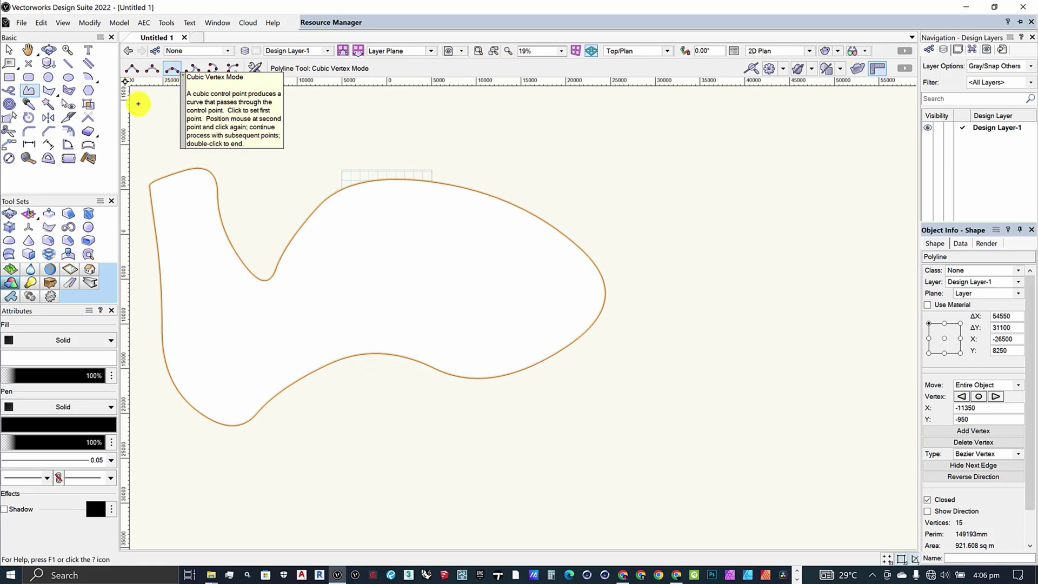
{"action": "scroll", "coordinate": [209, 128], "scroll_direction": "down", "scroll_amount": 2}
{"action": "scroll", "coordinate": [400, 184], "scroll_direction": "up", "scroll_amount": 1}
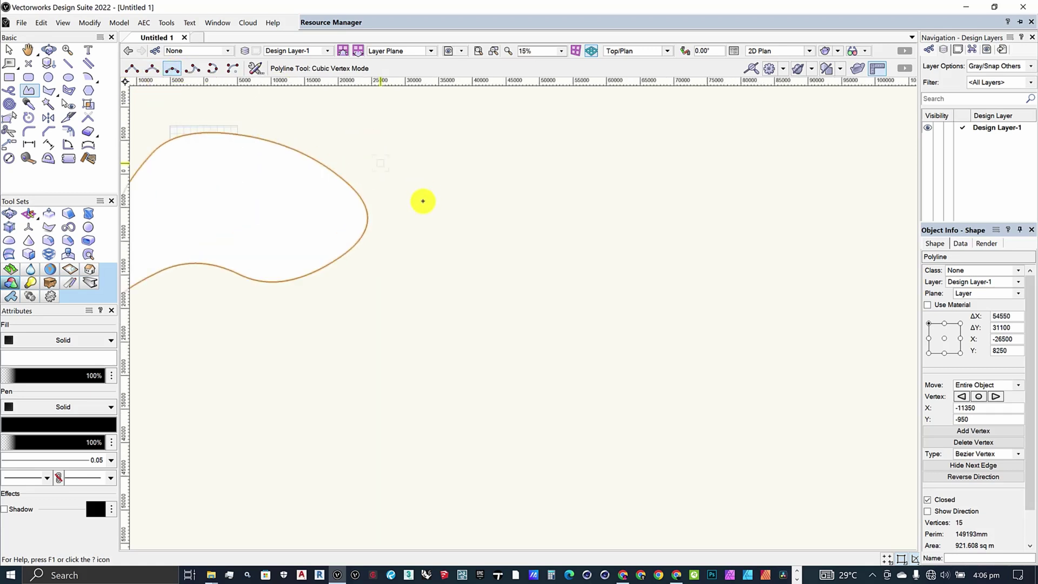
{"action": "scroll", "coordinate": [393, 209], "scroll_direction": "down", "scroll_amount": 2}
{"action": "scroll", "coordinate": [292, 238], "scroll_direction": "up", "scroll_amount": 3}
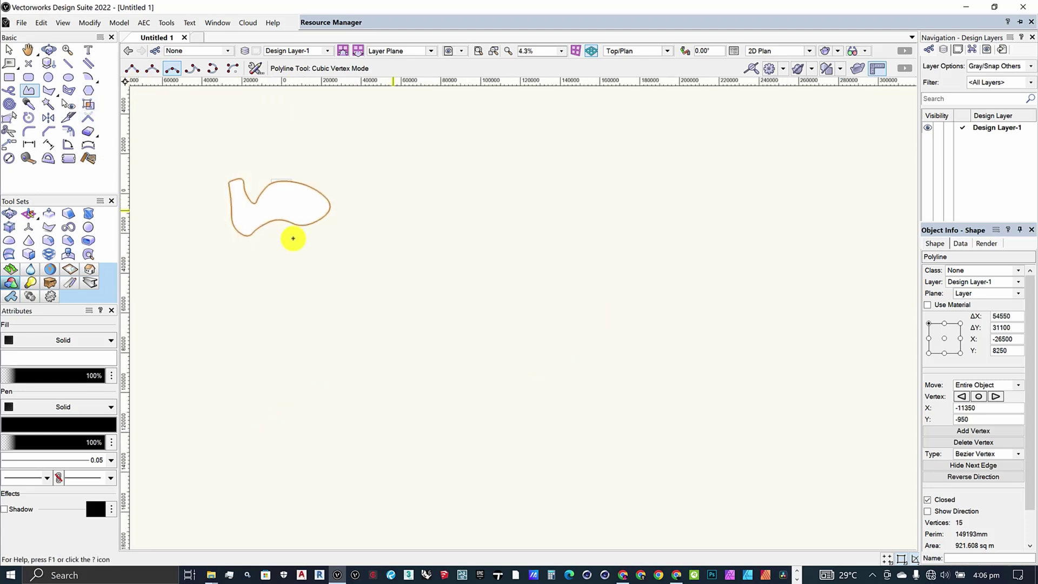
{"action": "left_click", "coordinate": [464, 218]}
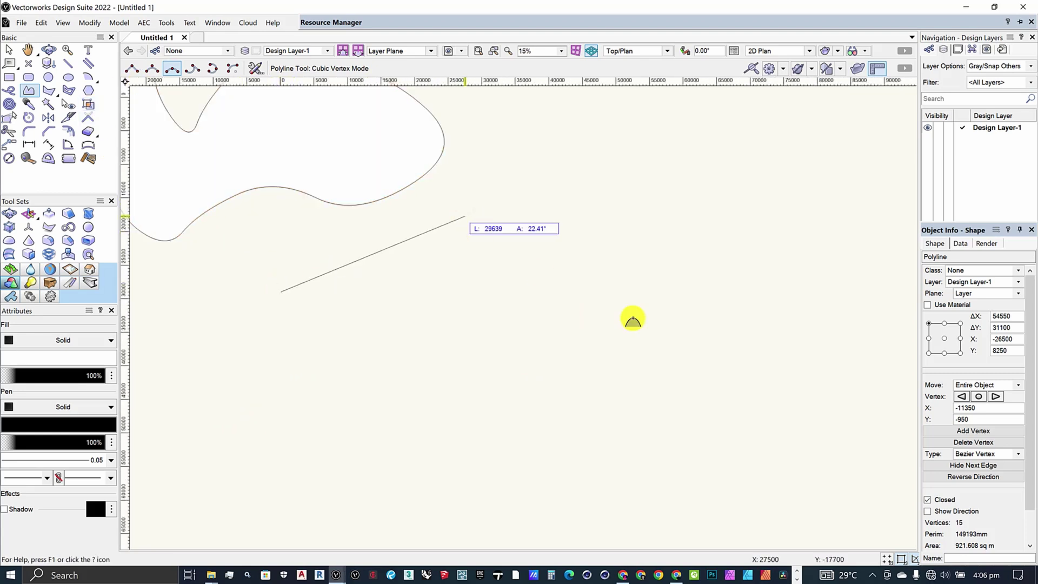
{"action": "left_click", "coordinate": [631, 338]}
{"action": "left_click", "coordinate": [537, 399]}
{"action": "left_click", "coordinate": [453, 404]}
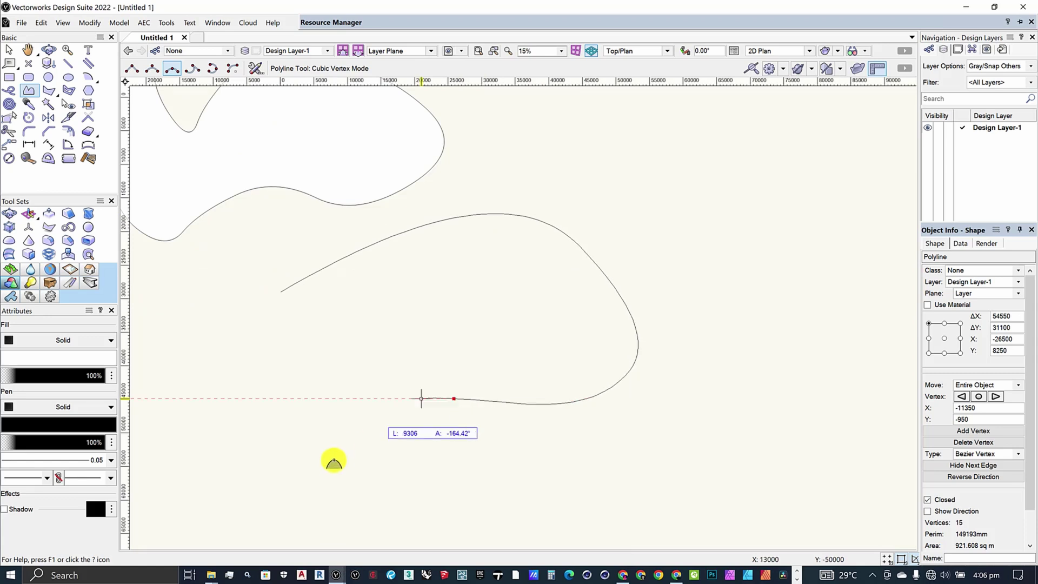
Add the lower-left, right-tip and left-side points and close the cubic-vertex shape at its start
{"action": "left_click", "coordinate": [250, 523]}
{"action": "left_click", "coordinate": [189, 433]}
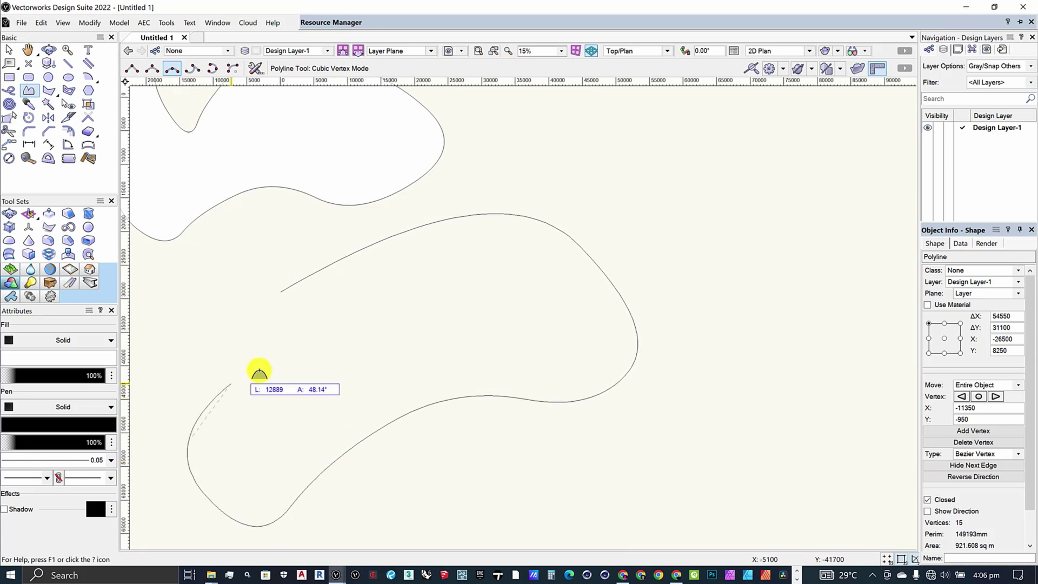
{"action": "left_click", "coordinate": [449, 333]}
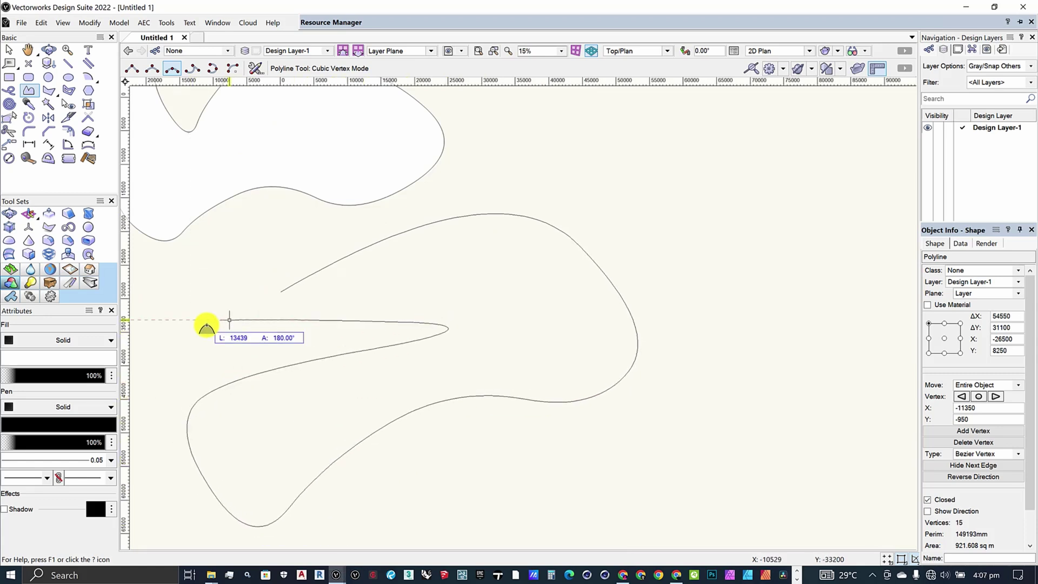
{"action": "left_click", "coordinate": [204, 328]}
{"action": "left_click", "coordinate": [207, 261]}
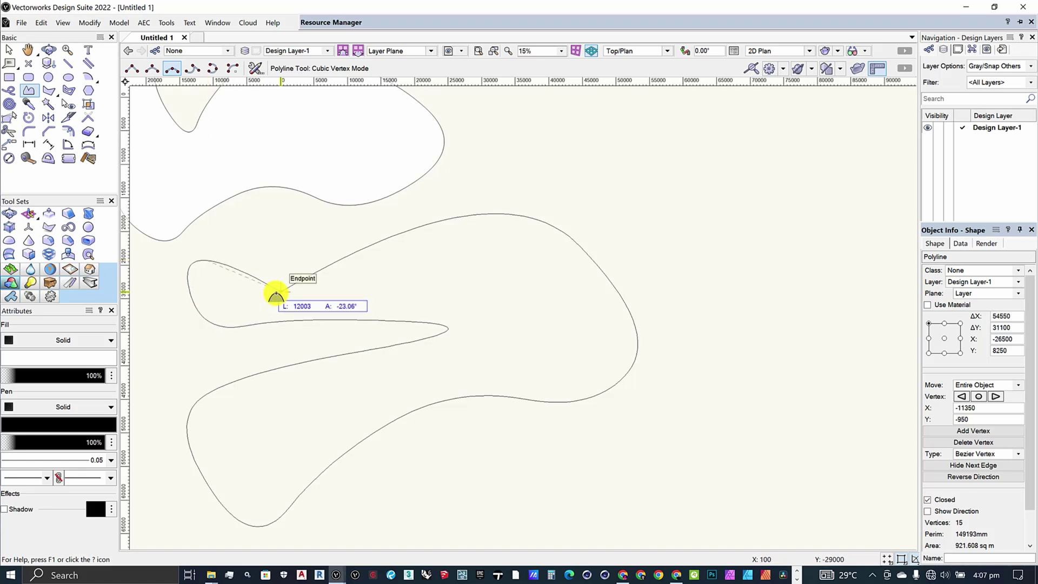
{"action": "left_click", "coordinate": [275, 294]}
{"action": "scroll", "coordinate": [403, 255], "scroll_direction": "down", "scroll_amount": 5}
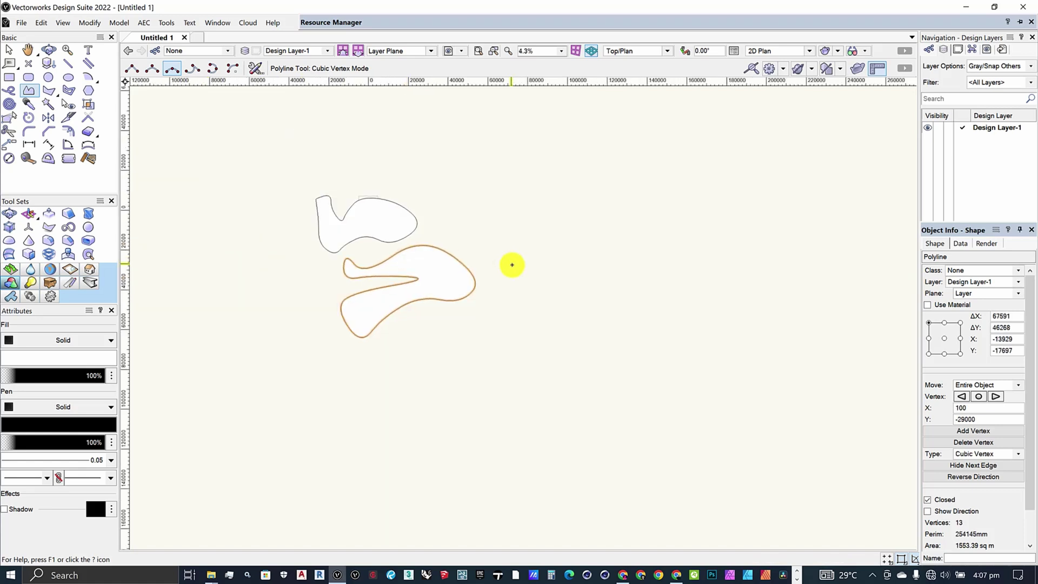
{"action": "scroll", "coordinate": [507, 265], "scroll_direction": "up", "scroll_amount": 3}
{"action": "scroll", "coordinate": [509, 270], "scroll_direction": "up", "scroll_amount": 2}
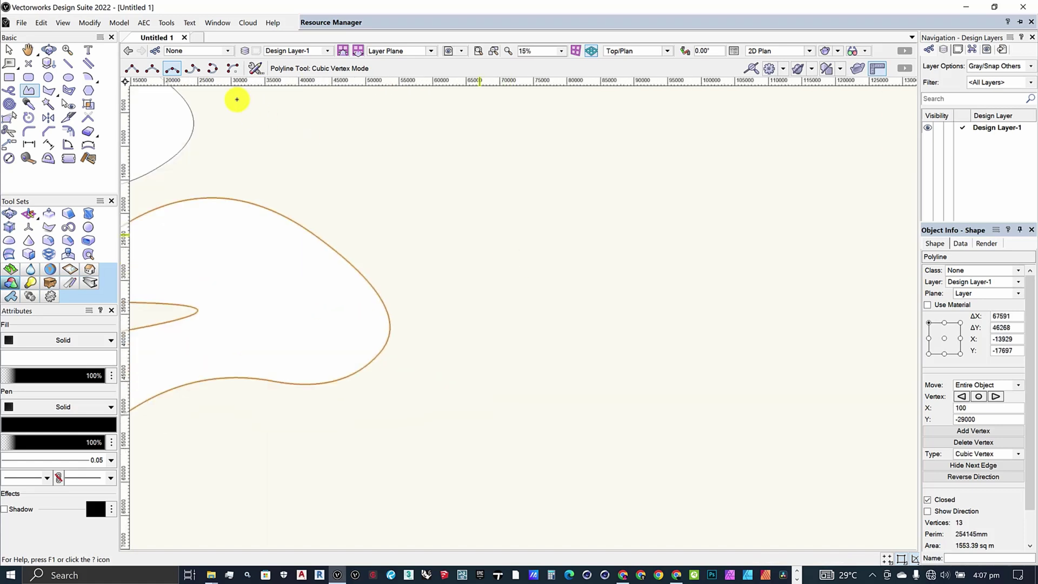
Switch the Polyline tool to Tangent Arc Mode, sketch a trial arc shape, then discard it with Esc
{"action": "left_click", "coordinate": [193, 68]}
{"action": "scroll", "coordinate": [371, 201], "scroll_direction": "down", "scroll_amount": 5}
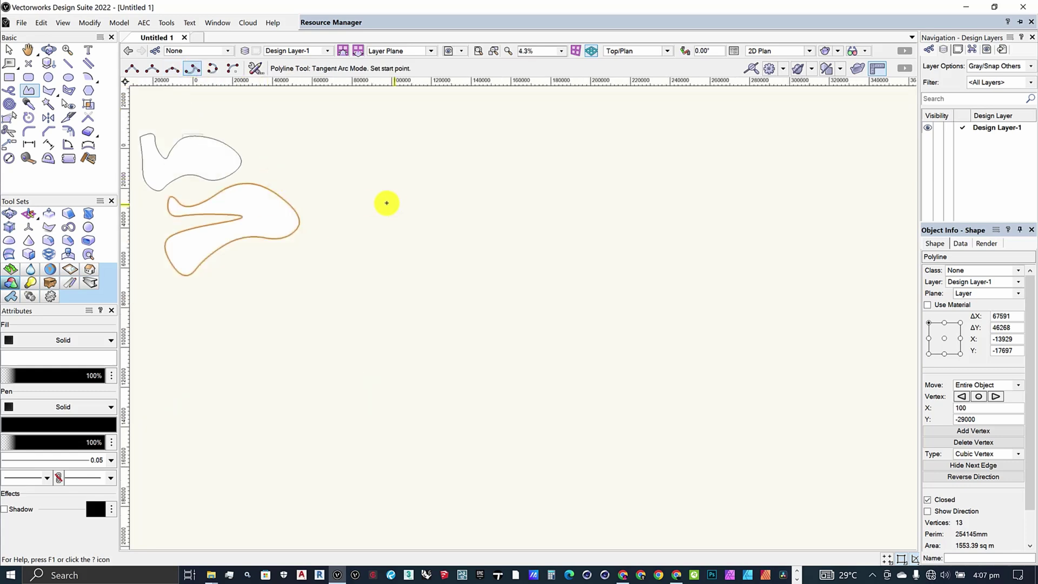
{"action": "scroll", "coordinate": [342, 238], "scroll_direction": "up", "scroll_amount": 2}
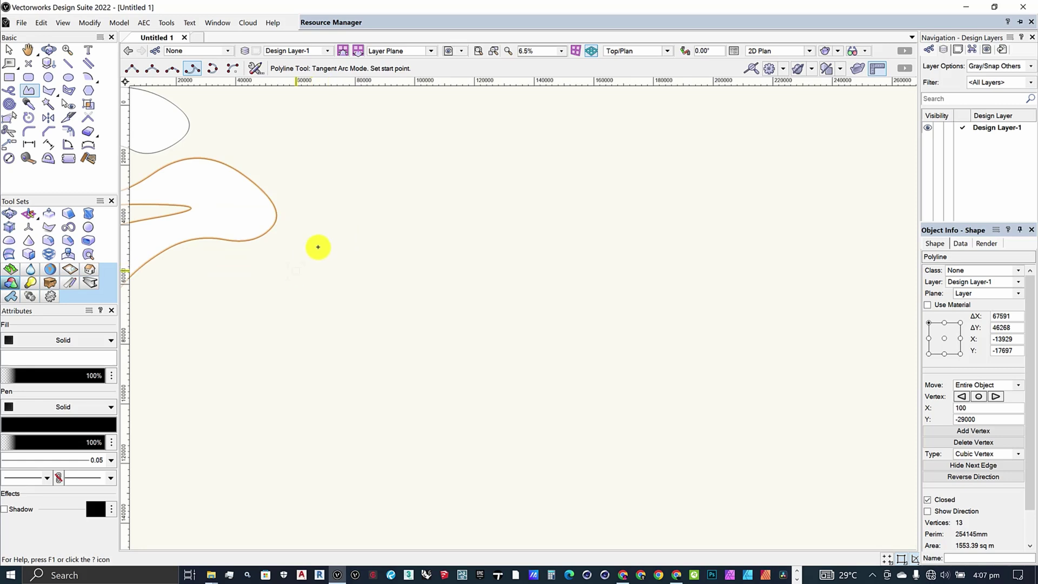
{"action": "left_click", "coordinate": [296, 269]}
{"action": "left_click", "coordinate": [506, 189]}
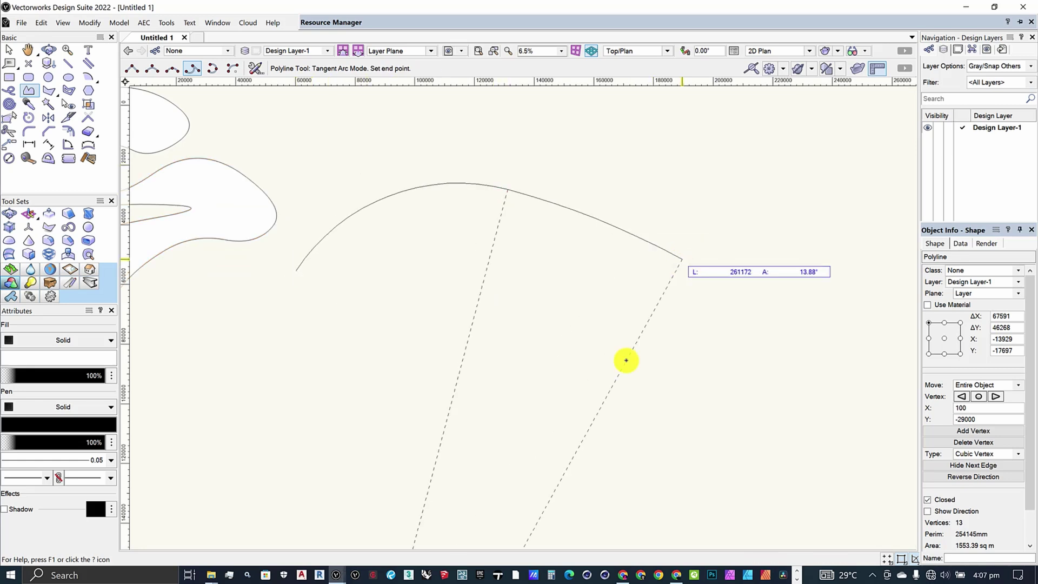
{"action": "left_click", "coordinate": [648, 398]}
{"action": "left_click", "coordinate": [470, 401]}
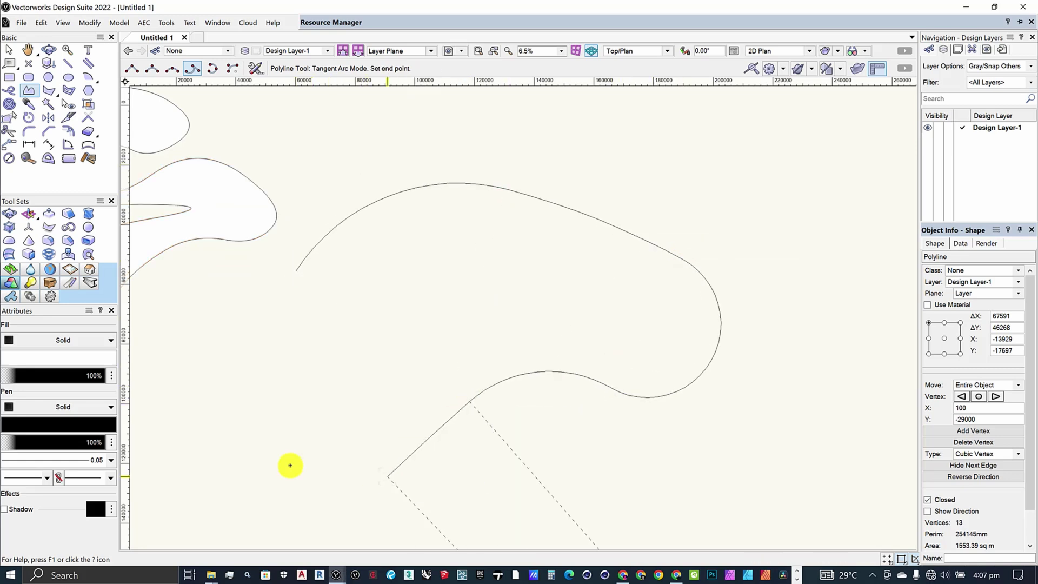
{"action": "left_click", "coordinate": [187, 362]}
{"action": "left_click", "coordinate": [367, 355]}
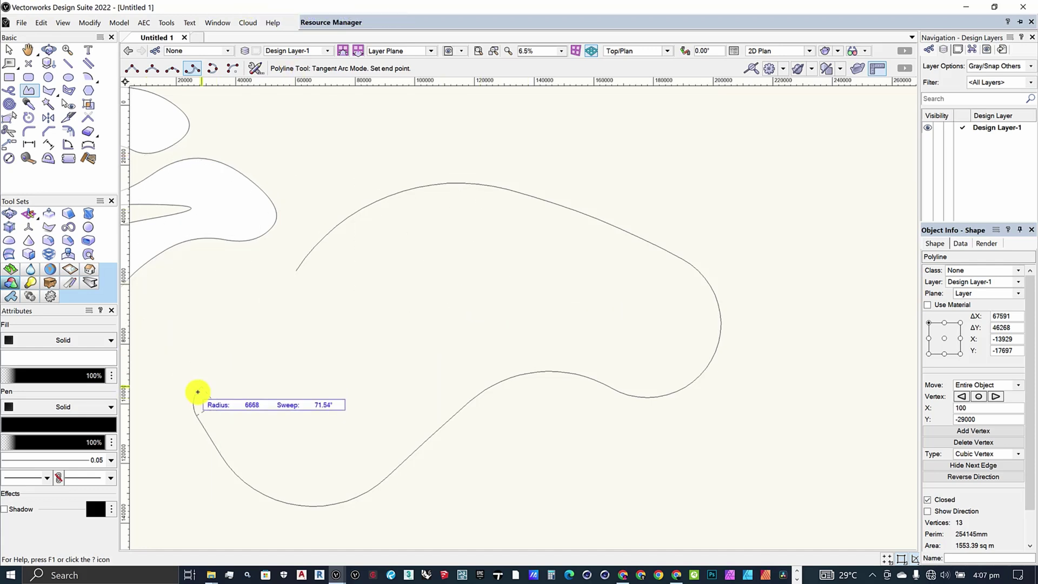
{"action": "key", "text": "Escape"}
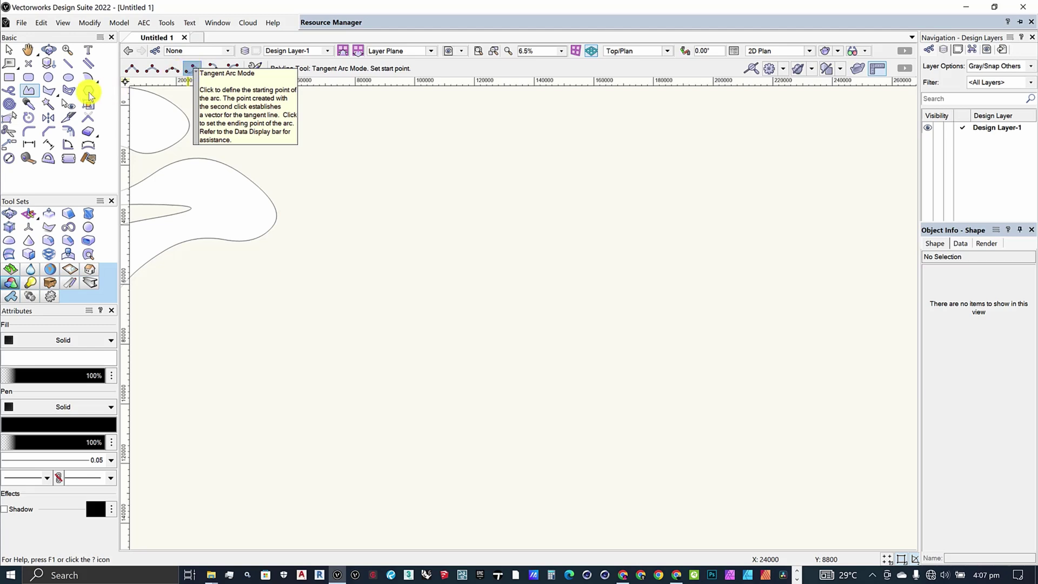
Start a new tangent-arc shape with arcs across the top and over the right-hand bump
{"action": "left_click", "coordinate": [357, 280]}
{"action": "left_click", "coordinate": [599, 229]}
{"action": "left_click", "coordinate": [706, 315]}
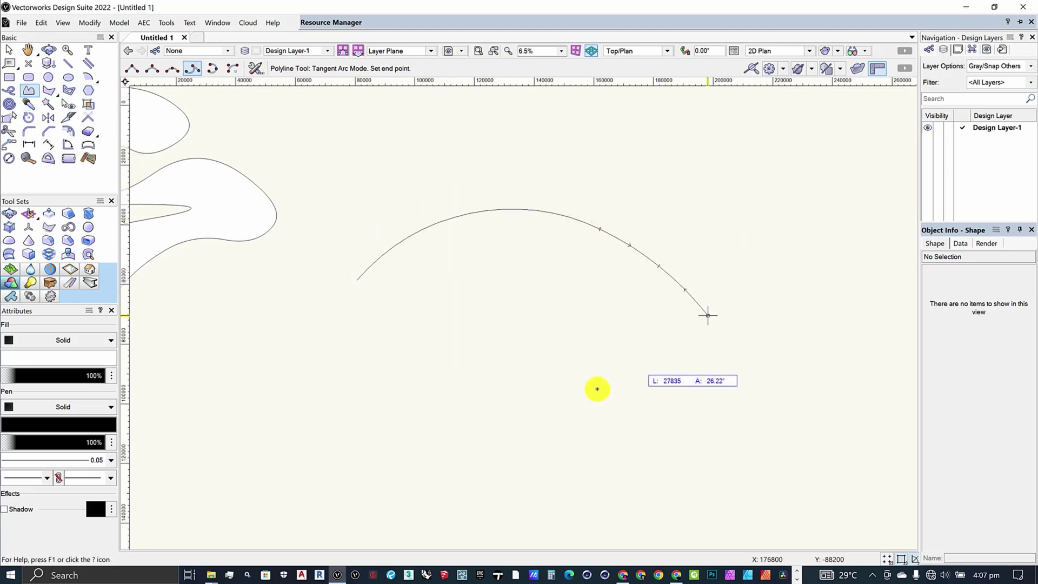
{"action": "scroll", "coordinate": [605, 346], "scroll_direction": "down", "scroll_amount": 3}
{"action": "scroll", "coordinate": [551, 350], "scroll_direction": "up", "scroll_amount": 3}
{"action": "left_click", "coordinate": [541, 356]}
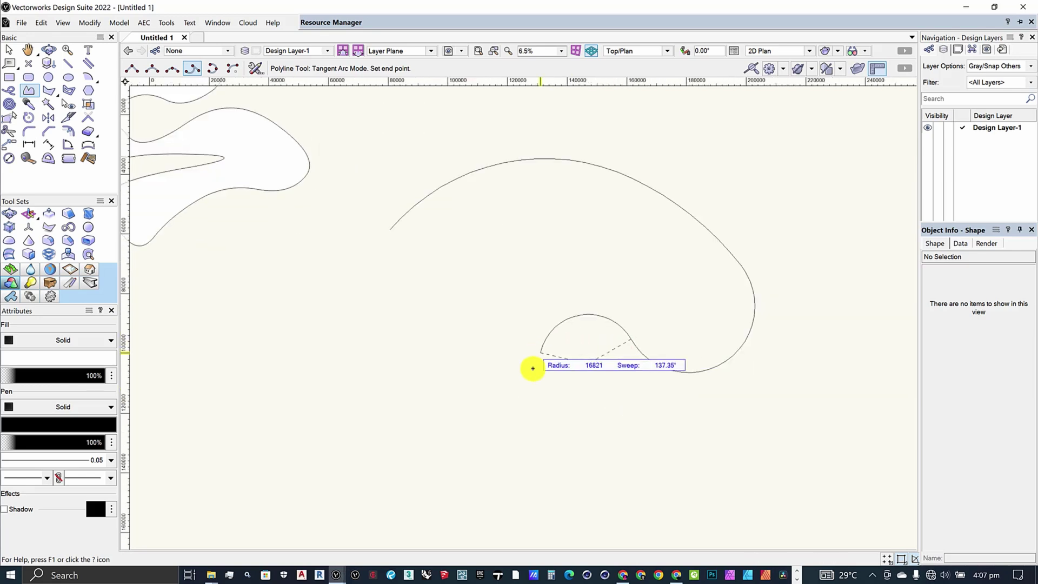
{"action": "left_click", "coordinate": [341, 325]}
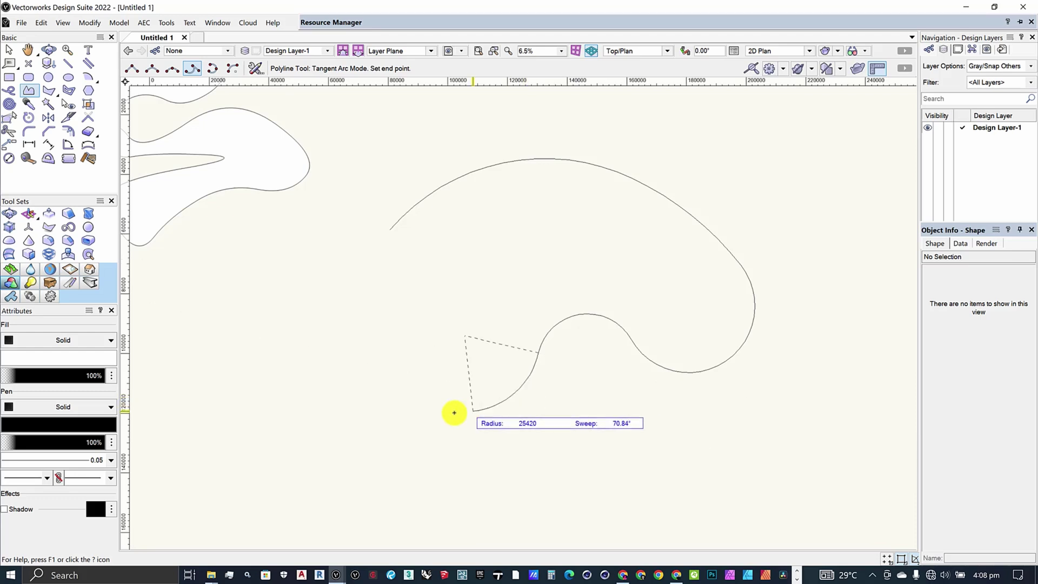
Finish the tangent-arc shape with a small loop and close it onto its start point
{"action": "left_click", "coordinate": [380, 414]}
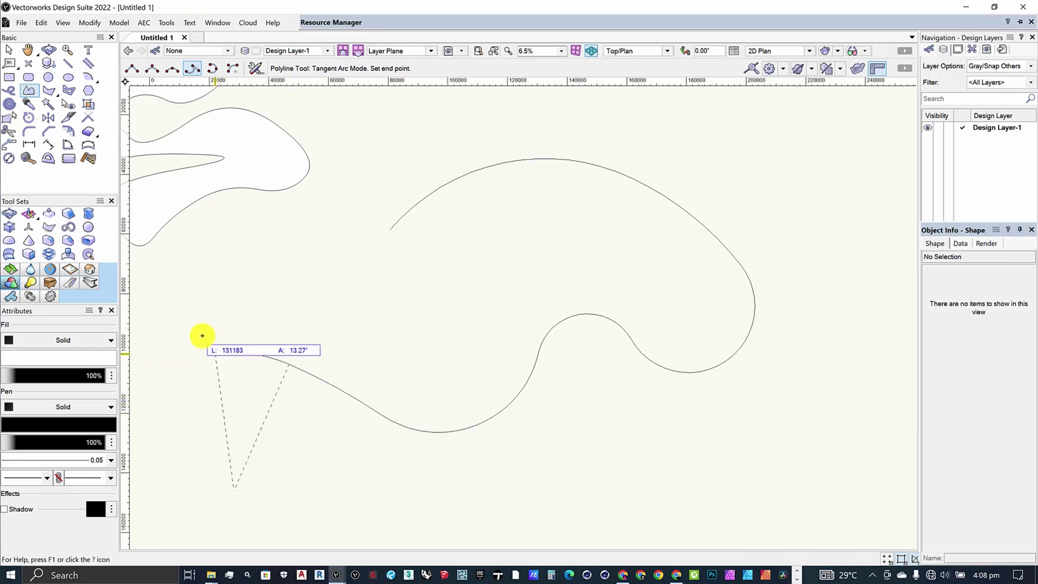
{"action": "left_click", "coordinate": [227, 255]}
{"action": "left_click", "coordinate": [336, 278]}
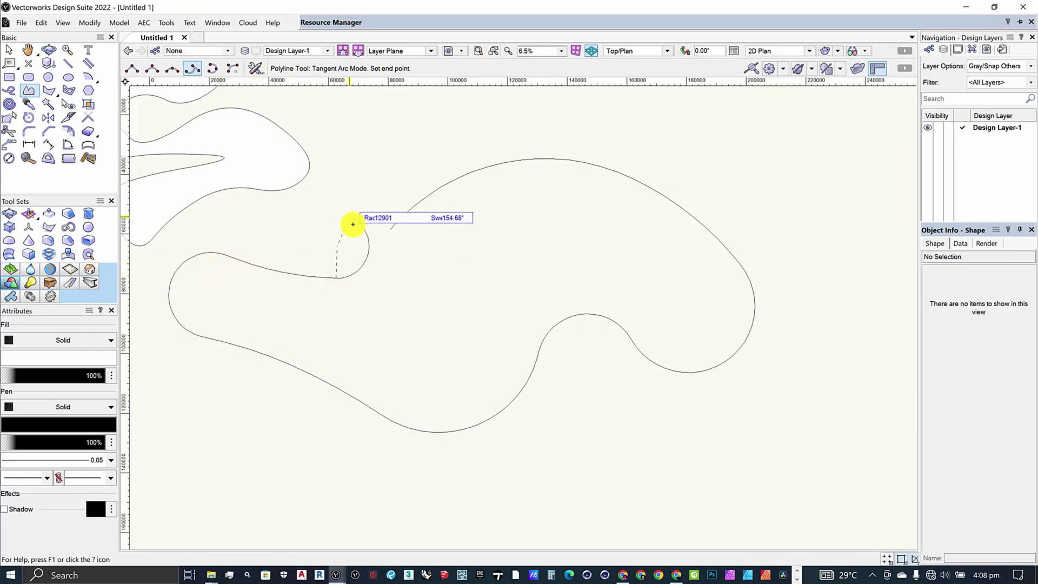
{"action": "left_click", "coordinate": [443, 278]}
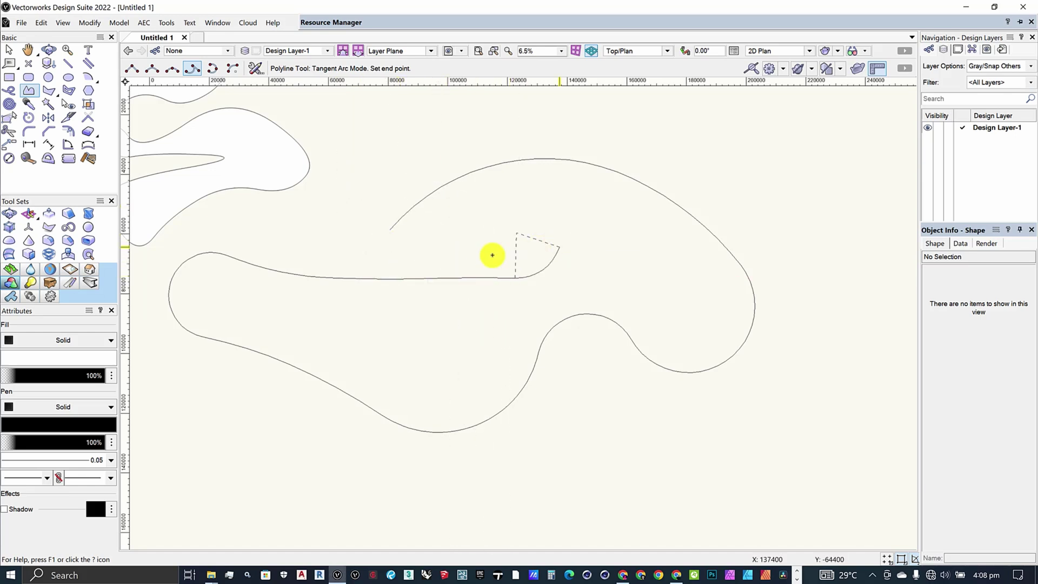
{"action": "left_click", "coordinate": [488, 248]}
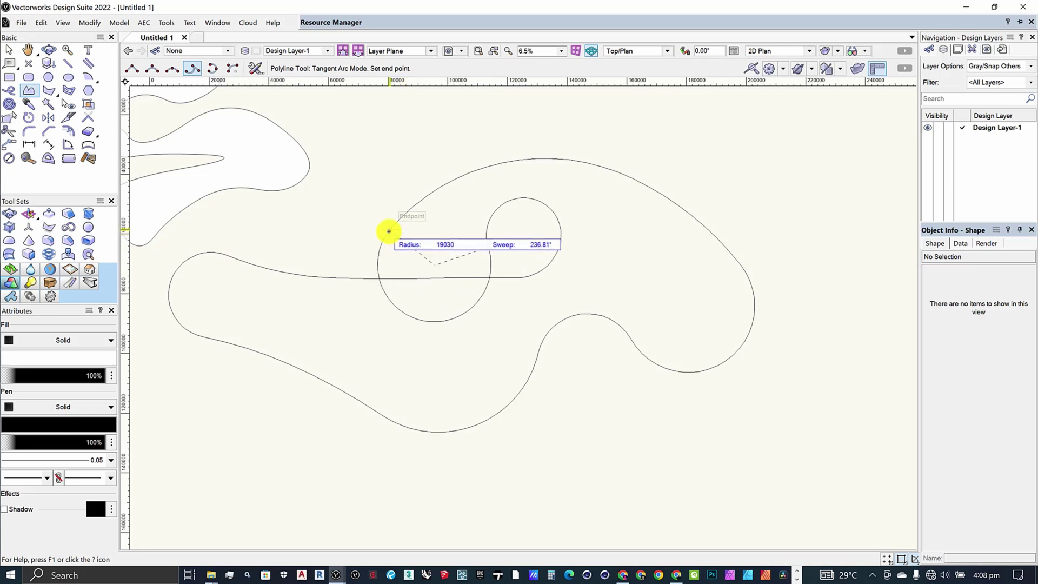
{"action": "left_click", "coordinate": [389, 229]}
{"action": "scroll", "coordinate": [433, 222], "scroll_direction": "down", "scroll_amount": 4}
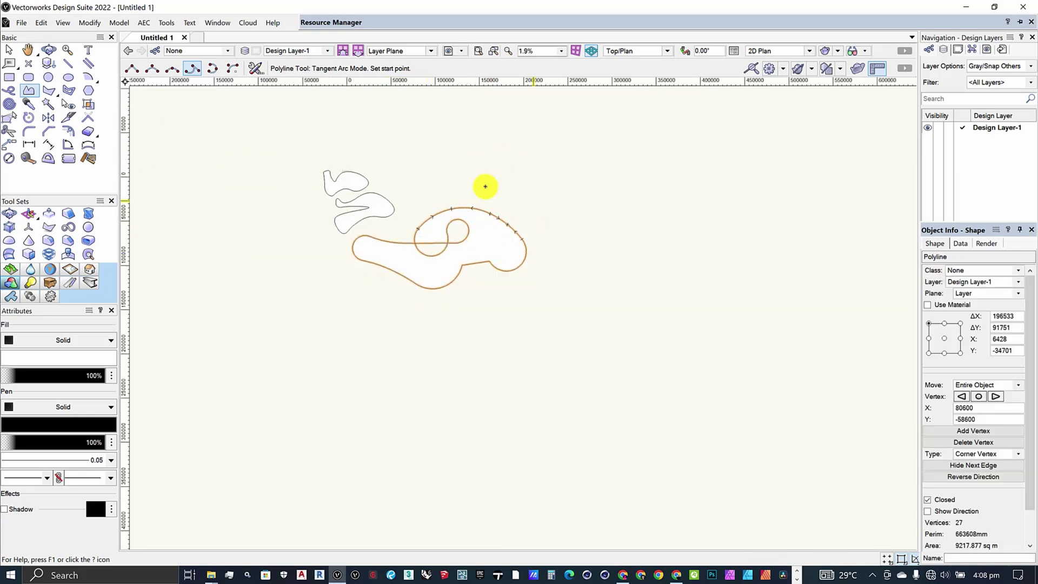
Switch the Polyline tool from Tangent Arc Mode to Point on Arc Mode
{"action": "scroll", "coordinate": [487, 225], "scroll_direction": "up", "scroll_amount": 4}
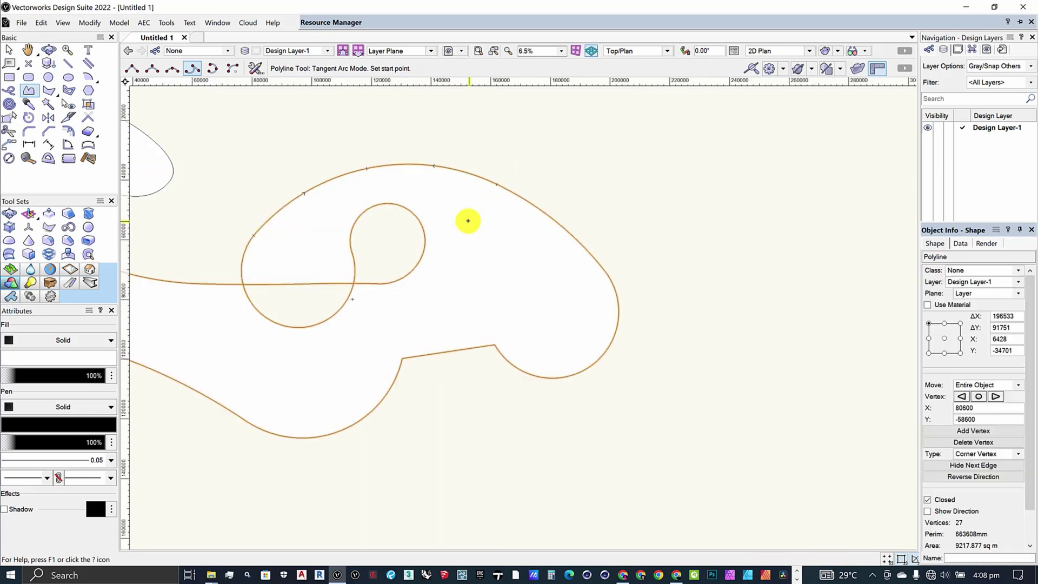
{"action": "left_click", "coordinate": [193, 68]}
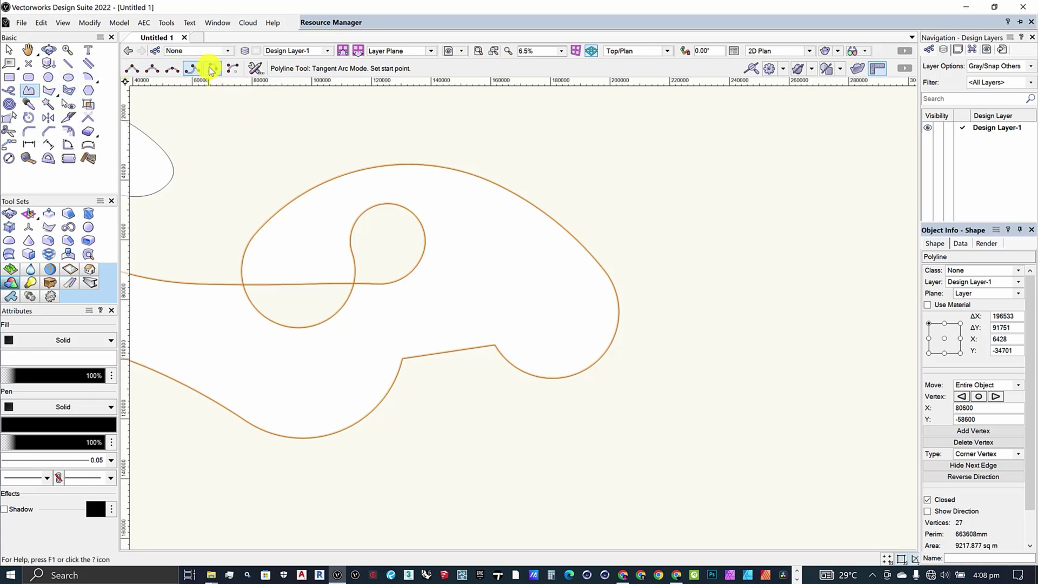
{"action": "left_click", "coordinate": [209, 81]}
{"action": "scroll", "coordinate": [240, 202], "scroll_direction": "down", "scroll_amount": 3}
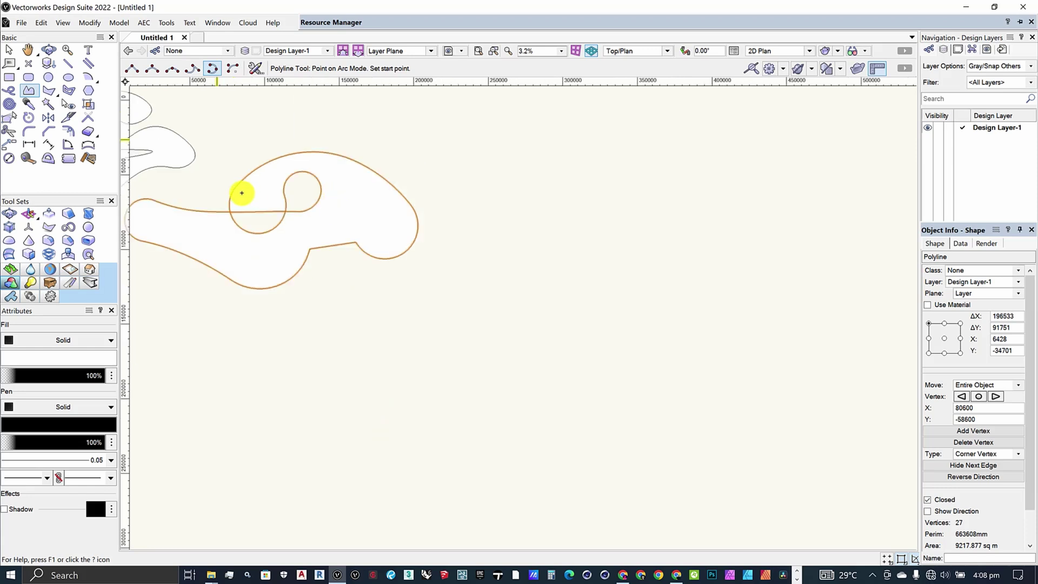
Draw the first cloud shape from pass-through and end points of its arcs, closing it at the start
{"action": "left_click", "coordinate": [302, 243]}
{"action": "left_click", "coordinate": [447, 183]}
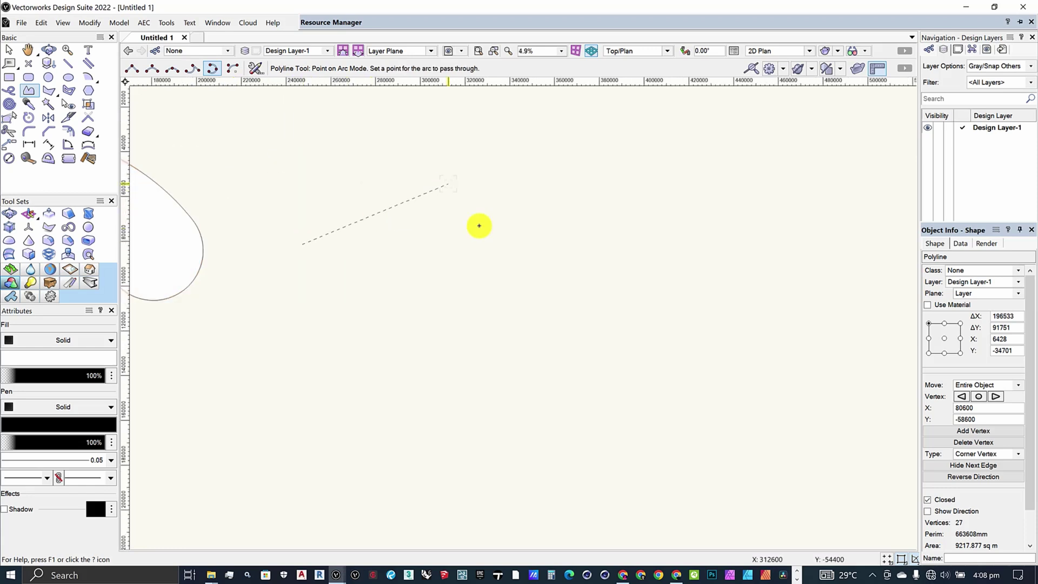
{"action": "left_click", "coordinate": [716, 364]}
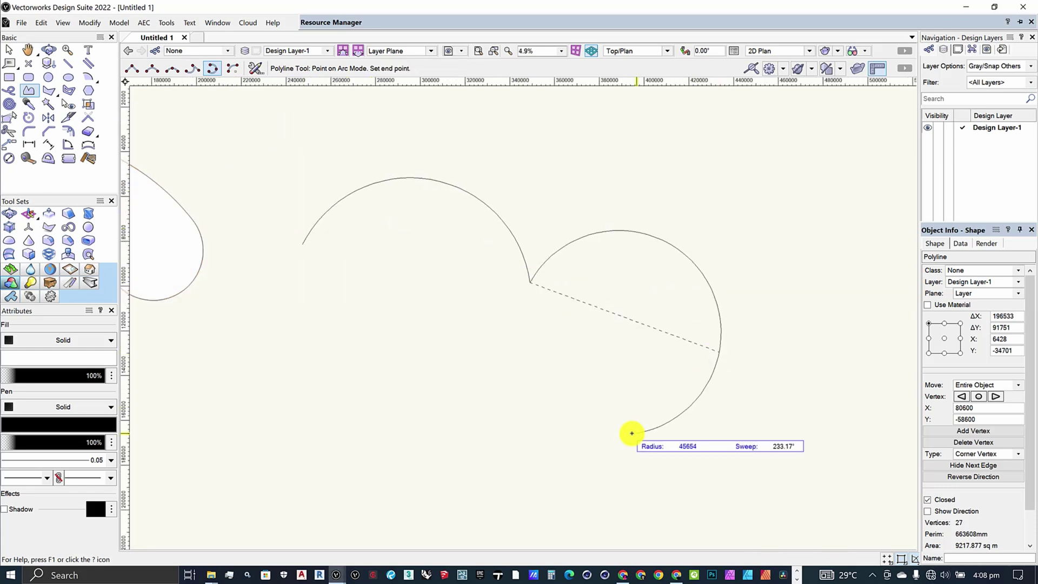
{"action": "left_click", "coordinate": [632, 432]}
{"action": "left_click", "coordinate": [442, 441]}
{"action": "left_click", "coordinate": [364, 492]}
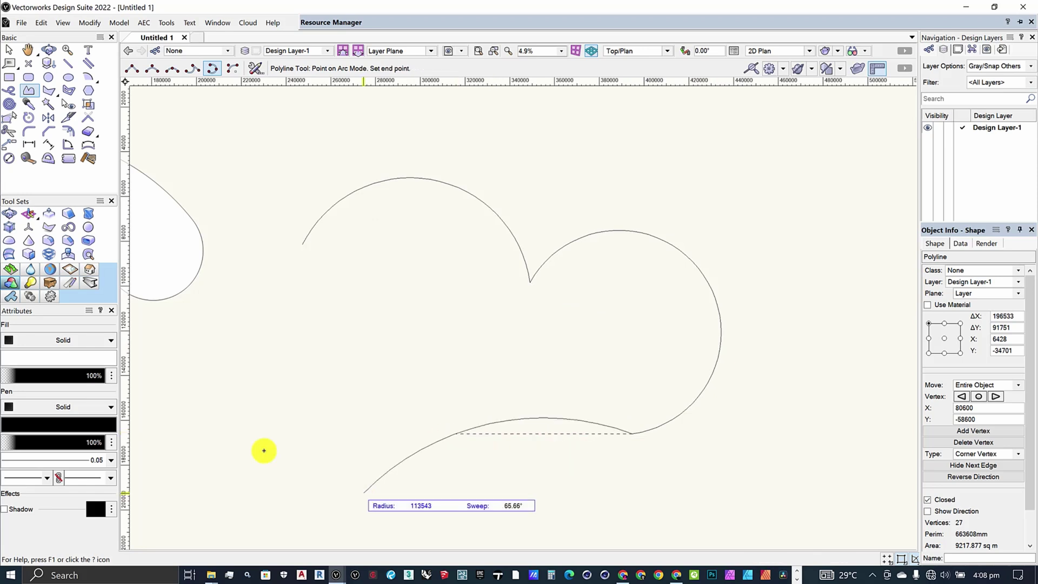
{"action": "left_click", "coordinate": [212, 438]}
{"action": "left_click", "coordinate": [268, 327]}
{"action": "scroll", "coordinate": [271, 324], "scroll_direction": "down", "scroll_amount": 3}
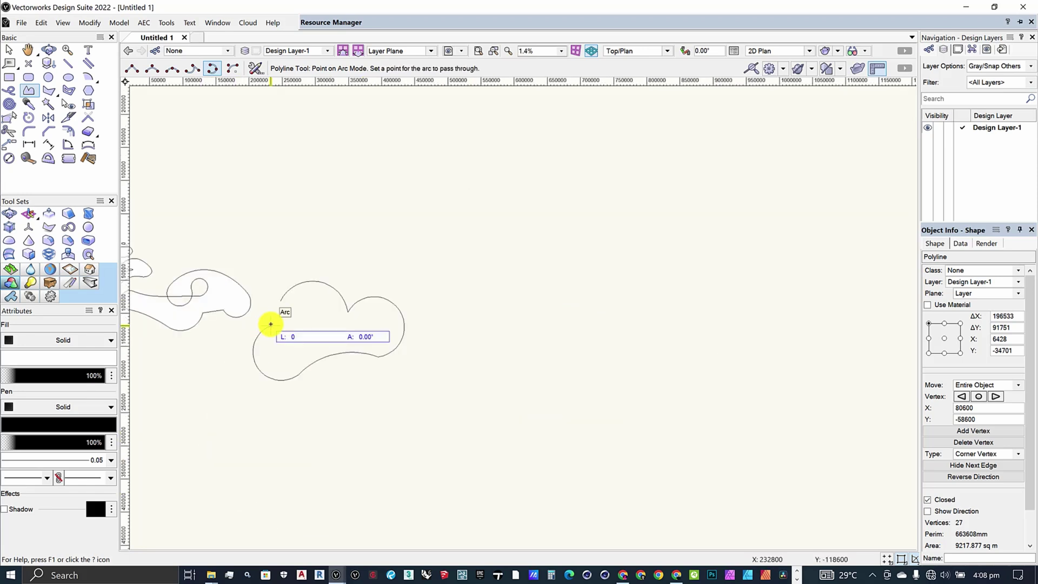
{"action": "scroll", "coordinate": [271, 308], "scroll_direction": "up", "scroll_amount": 3}
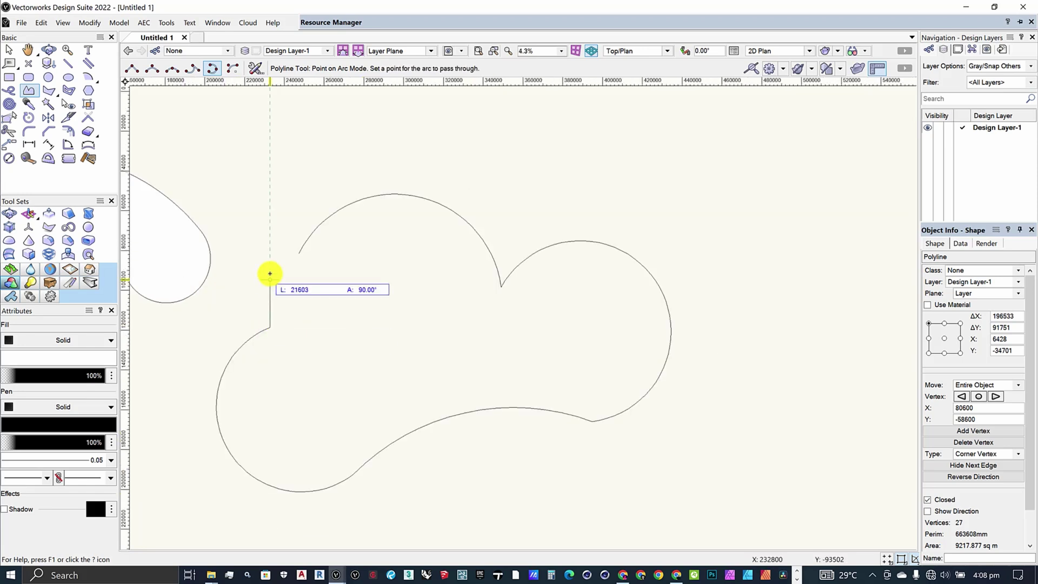
{"action": "left_click", "coordinate": [298, 252]}
{"action": "scroll", "coordinate": [235, 281], "scroll_direction": "down", "scroll_amount": 3}
{"action": "scroll", "coordinate": [419, 275], "scroll_direction": "up", "scroll_amount": 5}
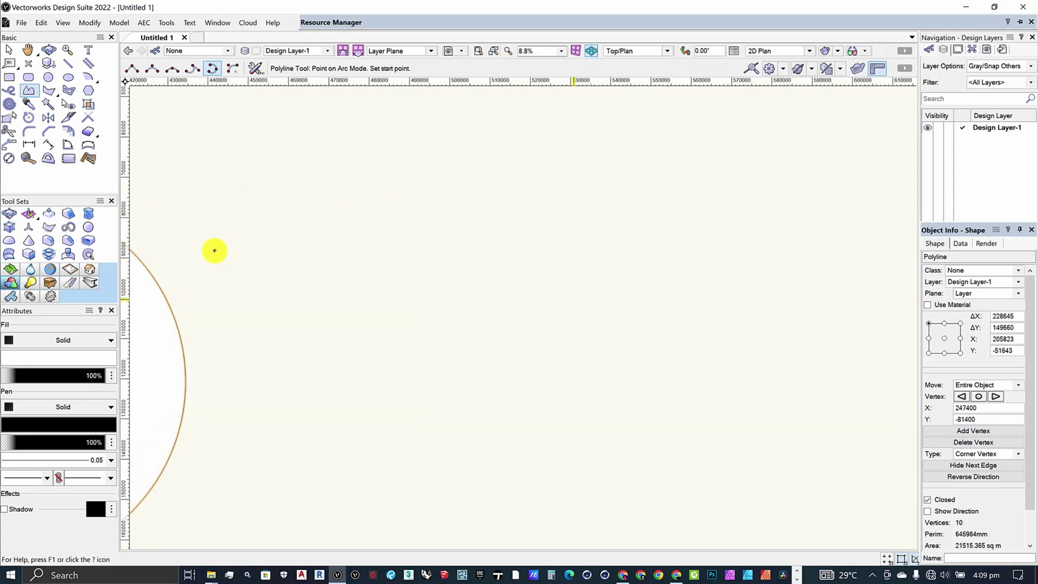
Begin a second cloud shape farther right with arcs across the top, right side and bottom
{"action": "left_click", "coordinate": [318, 254]}
{"action": "left_click", "coordinate": [682, 300]}
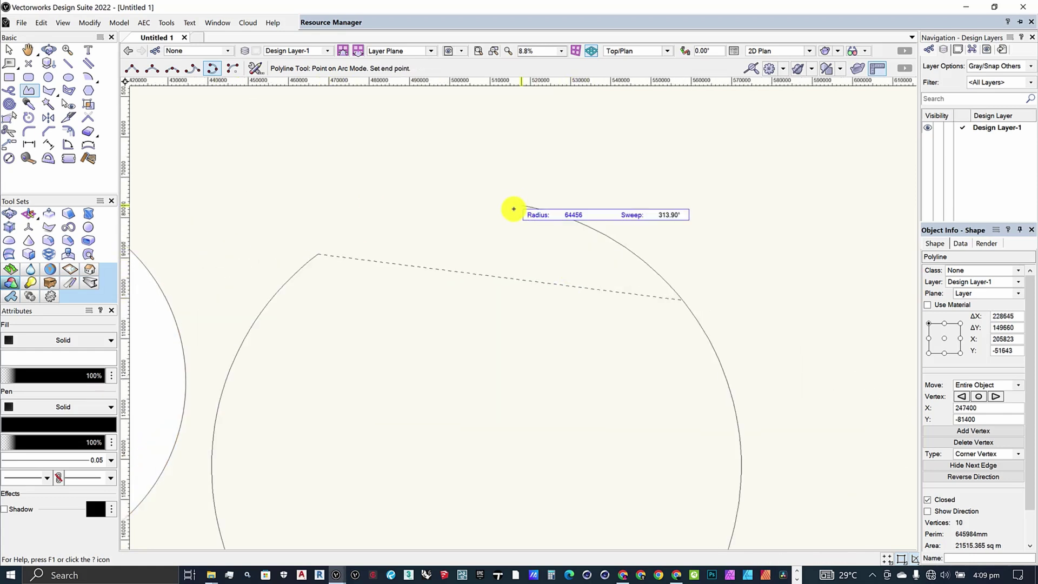
{"action": "scroll", "coordinate": [547, 220], "scroll_direction": "down", "scroll_amount": 4}
{"action": "left_click", "coordinate": [613, 288]}
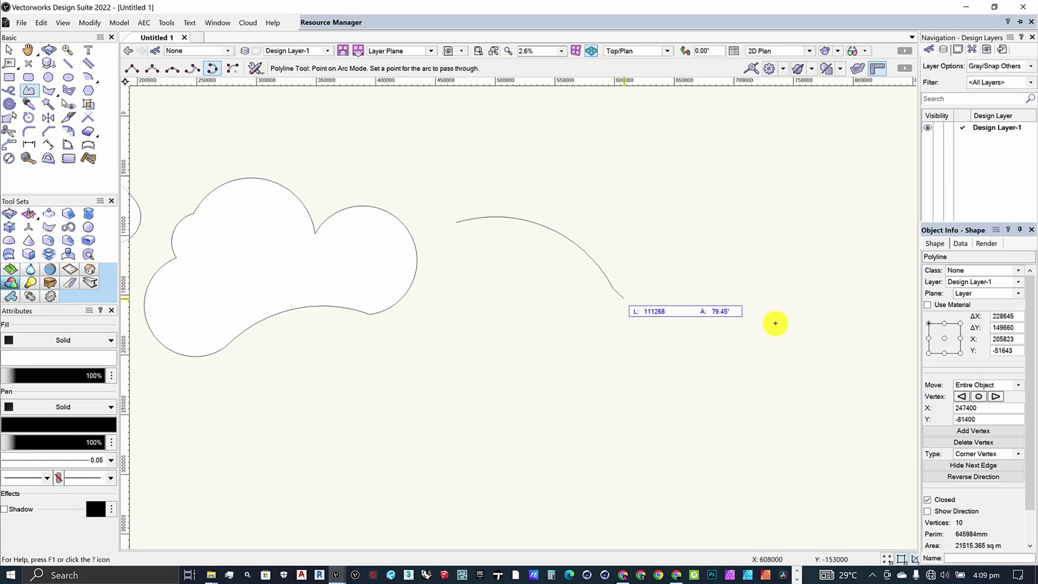
{"action": "left_click", "coordinate": [775, 323]}
{"action": "left_click", "coordinate": [696, 410]}
{"action": "left_click", "coordinate": [551, 412]}
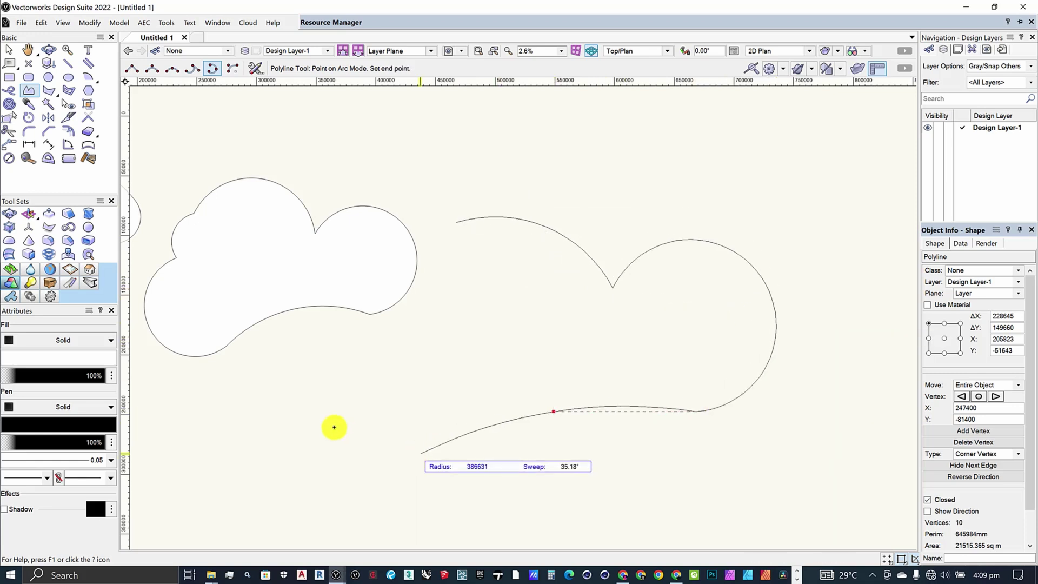
{"action": "left_click", "coordinate": [419, 452]}
Add the lower-left and rising arcs and close the second cloud shape at its start
{"action": "left_click", "coordinate": [335, 427]}
{"action": "left_click", "coordinate": [417, 367]}
{"action": "left_click", "coordinate": [483, 320]}
{"action": "left_click", "coordinate": [485, 278]}
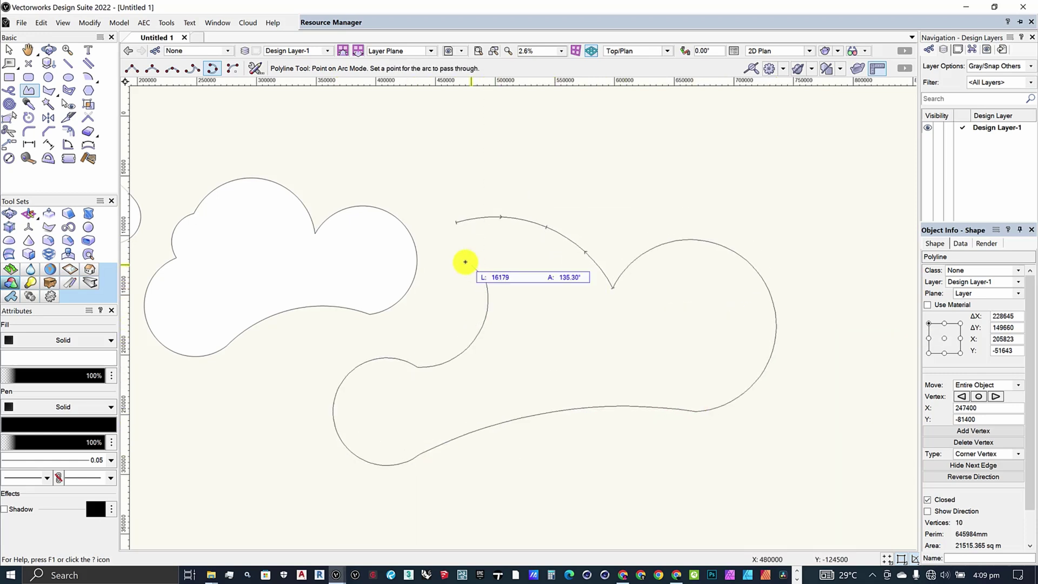
{"action": "left_click", "coordinate": [457, 235]}
{"action": "left_click", "coordinate": [452, 220]}
{"action": "scroll", "coordinate": [518, 275], "scroll_direction": "down", "scroll_amount": 3}
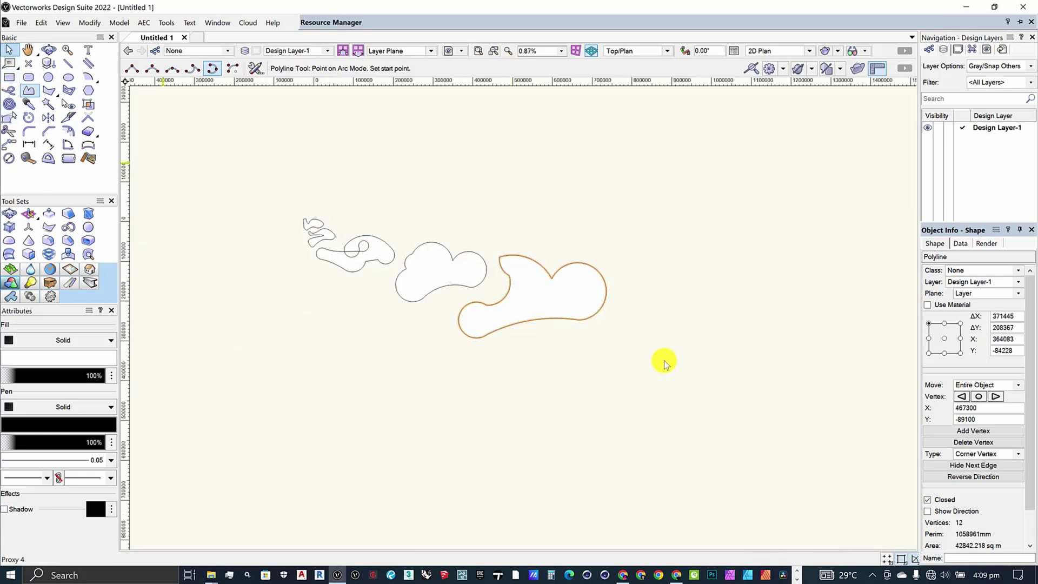
Box-select all five earlier polylines and delete them
{"action": "key", "text": "x"}
{"action": "mouse_move", "coordinate": [692, 400]}
{"action": "left_mouse_down"}
{"action": "mouse_move", "coordinate": [243, 176]}
{"action": "mouse_move", "coordinate": [250, 160]}
{"action": "left_mouse_up"}
{"action": "key", "text": "Delete"}
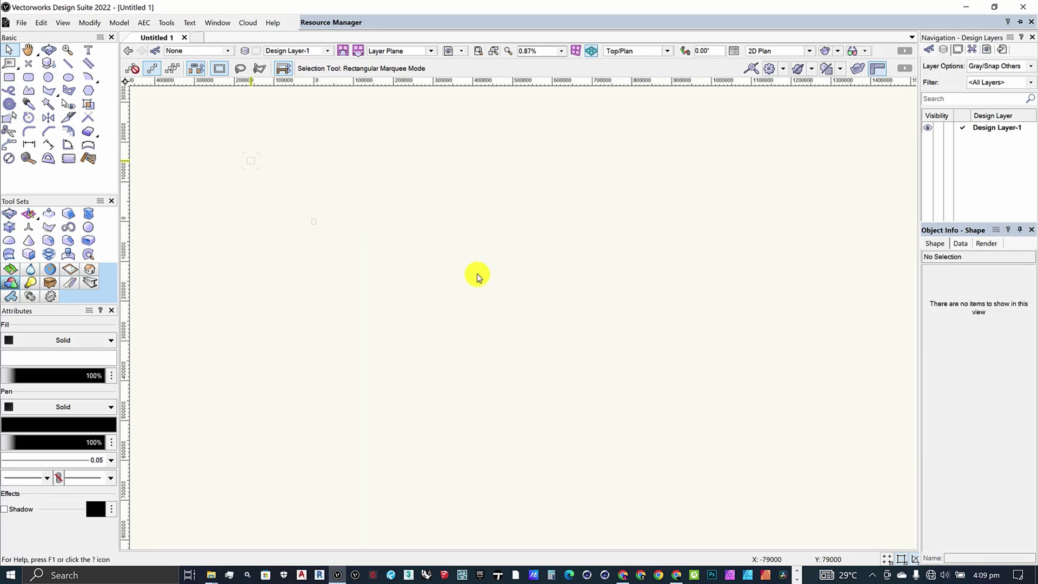
Zoom in on the page and set the Polyline tool to Corner Vertex mode
{"action": "scroll", "coordinate": [327, 185], "scroll_direction": "up", "scroll_amount": 3}
{"action": "scroll", "coordinate": [255, 319], "scroll_direction": "up", "scroll_amount": 5}
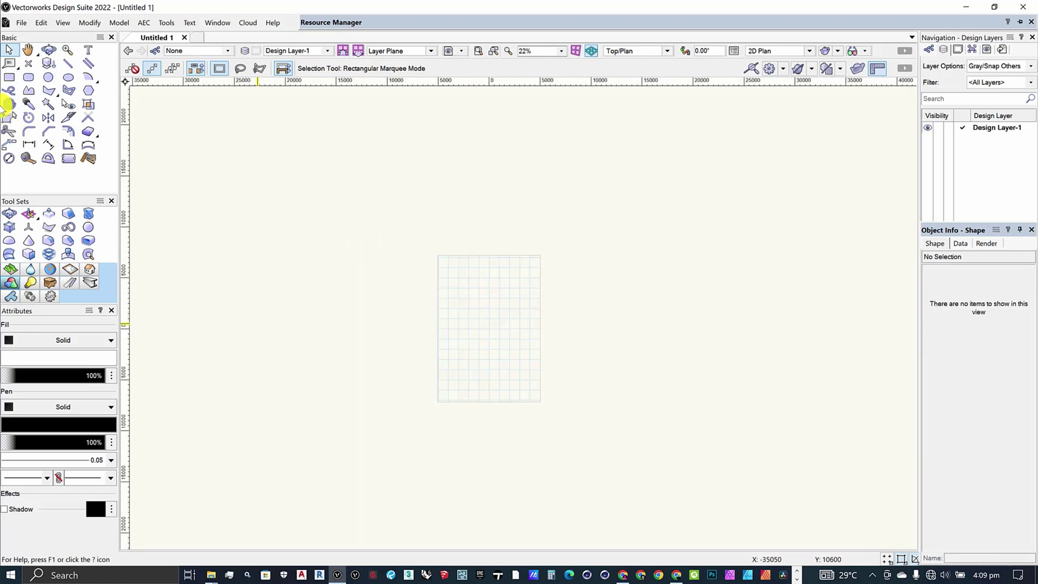
{"action": "left_click", "coordinate": [29, 90]}
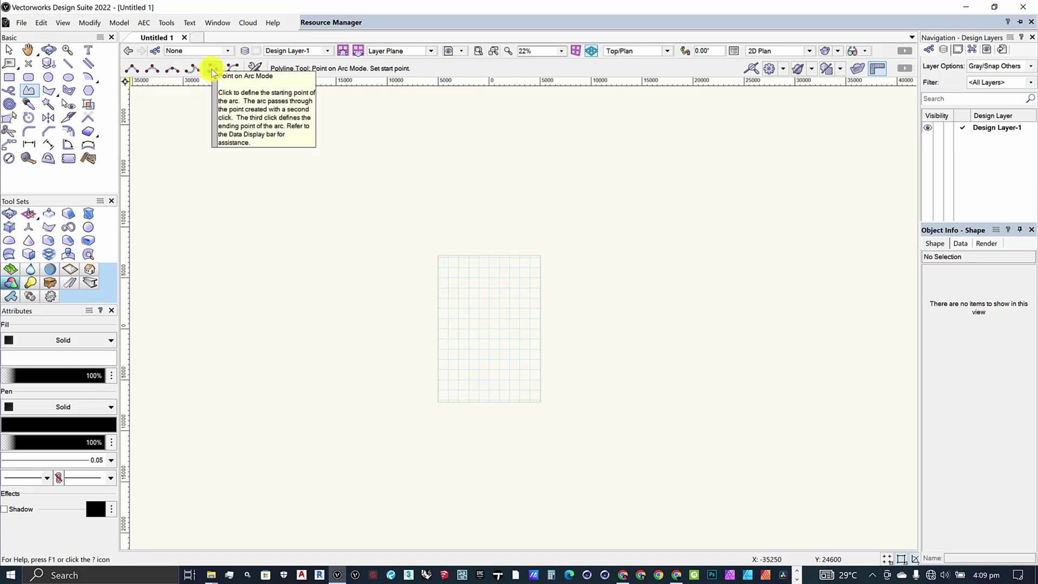
{"action": "left_click", "coordinate": [137, 69]}
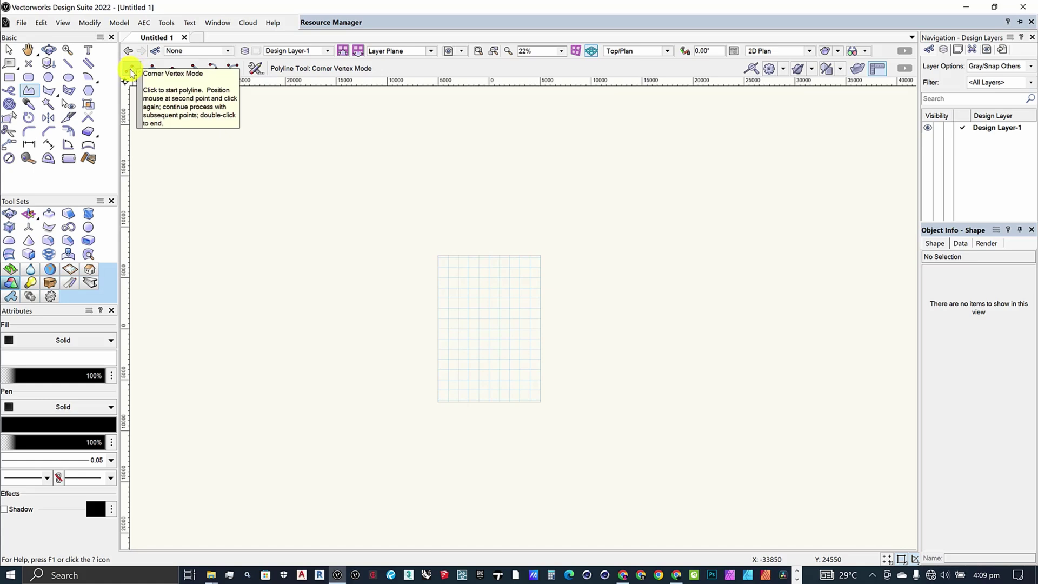
{"action": "left_click", "coordinate": [344, 245]}
{"action": "left_click", "coordinate": [494, 177]}
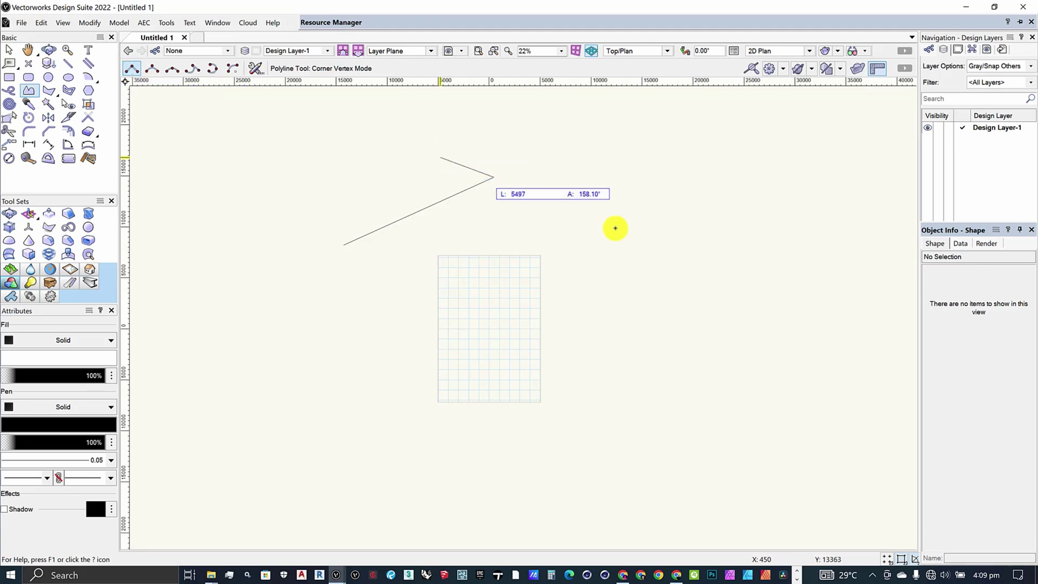
{"action": "left_click", "coordinate": [643, 226]}
{"action": "left_click", "coordinate": [633, 334]}
{"action": "left_click", "coordinate": [409, 382]}
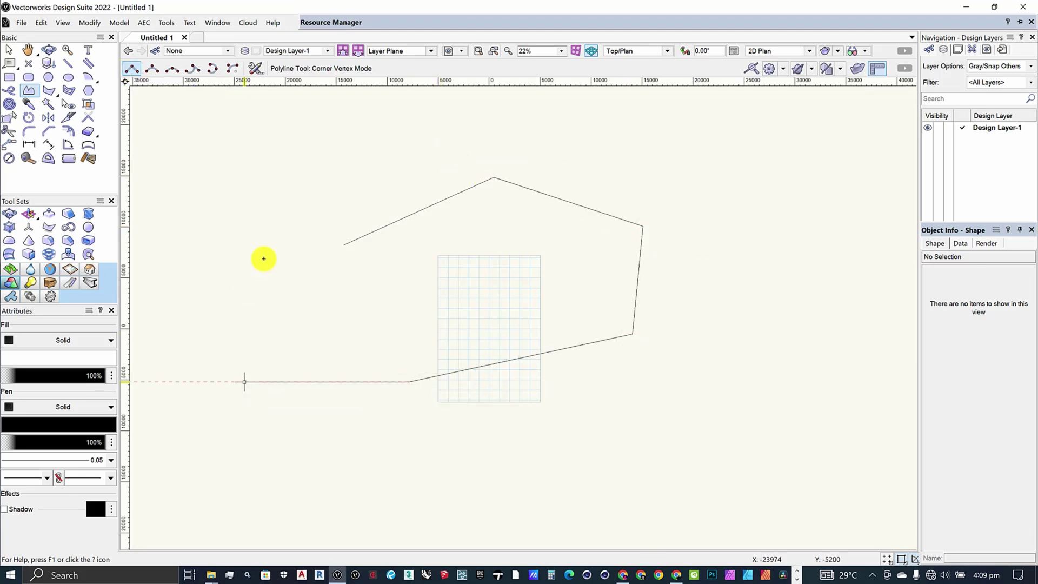
{"action": "left_click", "coordinate": [245, 382]}
{"action": "left_click", "coordinate": [344, 245]}
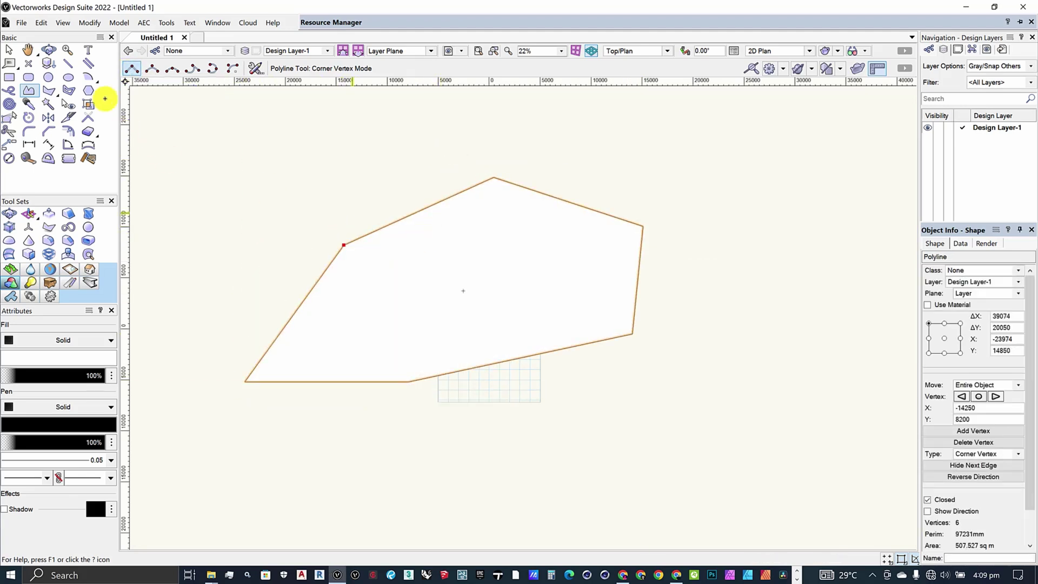
{"action": "left_click", "coordinate": [10, 48]}
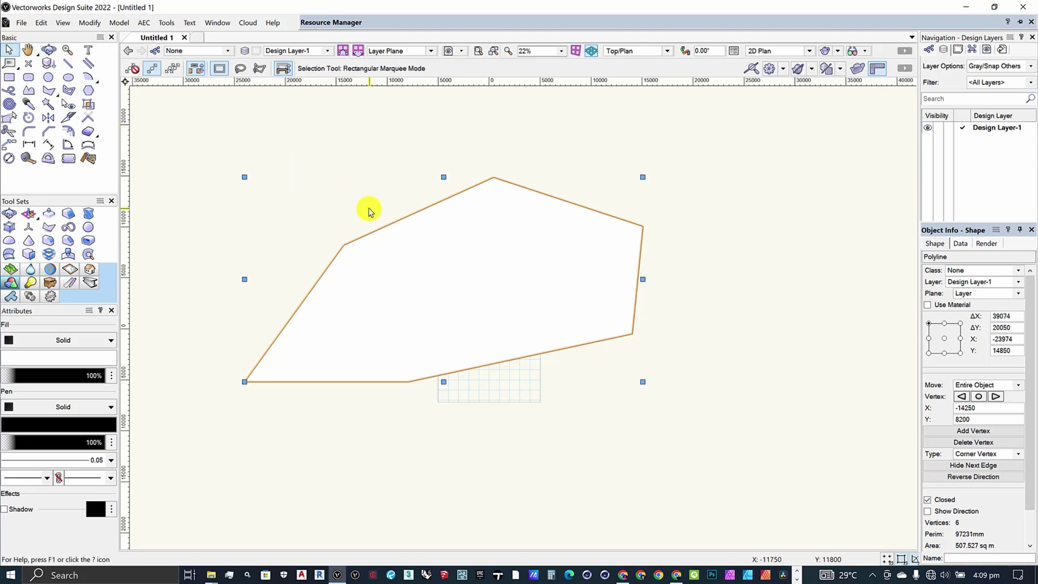
{"action": "key", "text": "Delete"}
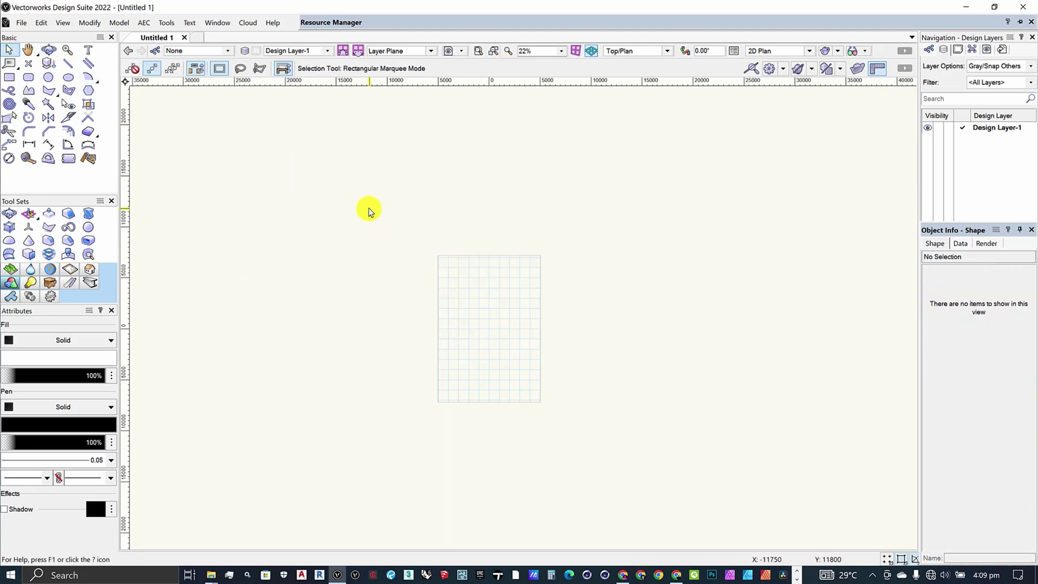
Set the Polyline tool to Bezier Vertex mode, then change to the 2D Polygon tool
{"action": "left_click", "coordinate": [29, 89]}
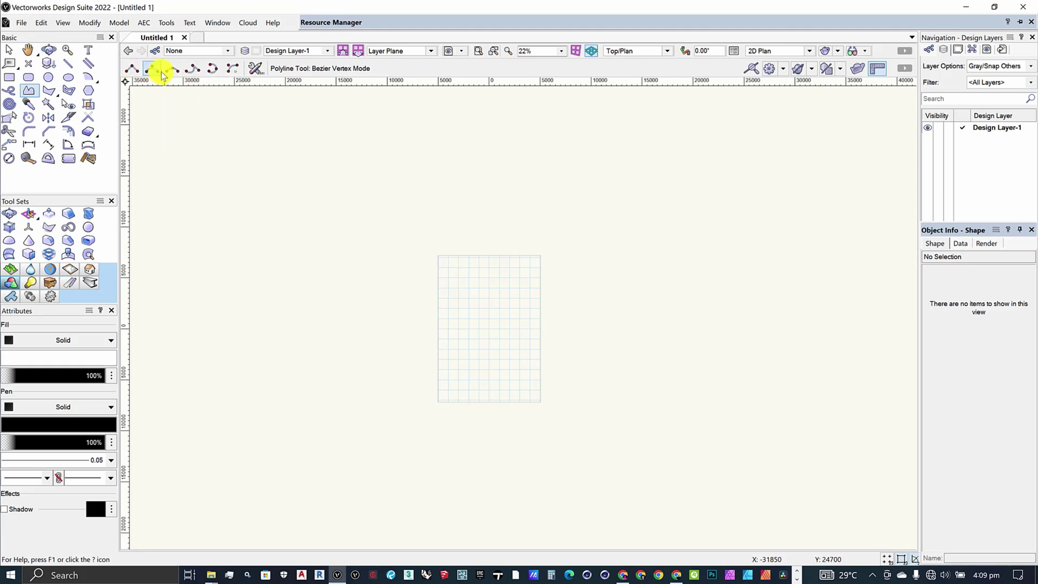
{"action": "left_click", "coordinate": [155, 69]}
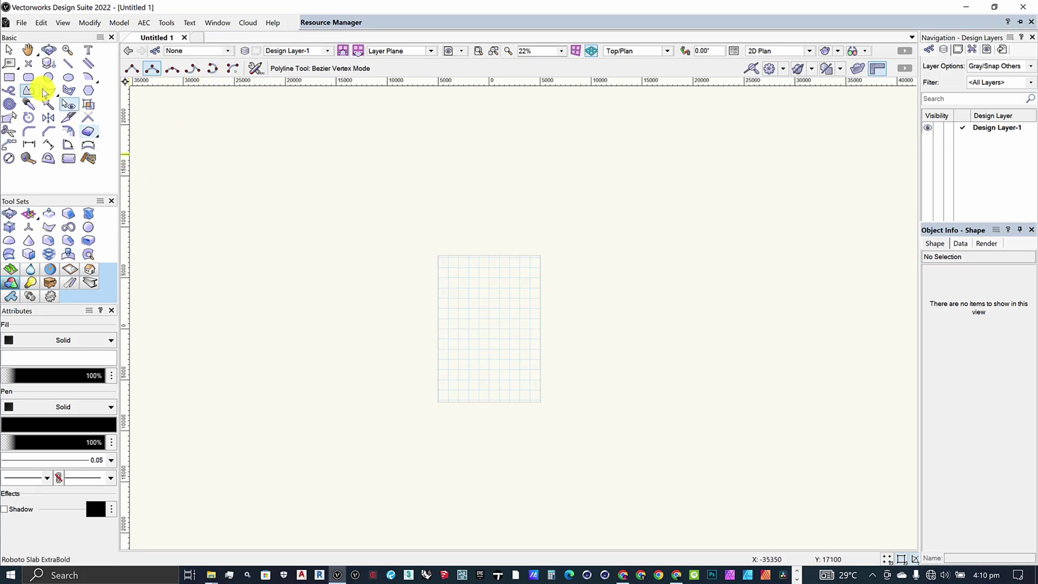
{"action": "left_click", "coordinate": [49, 92]}
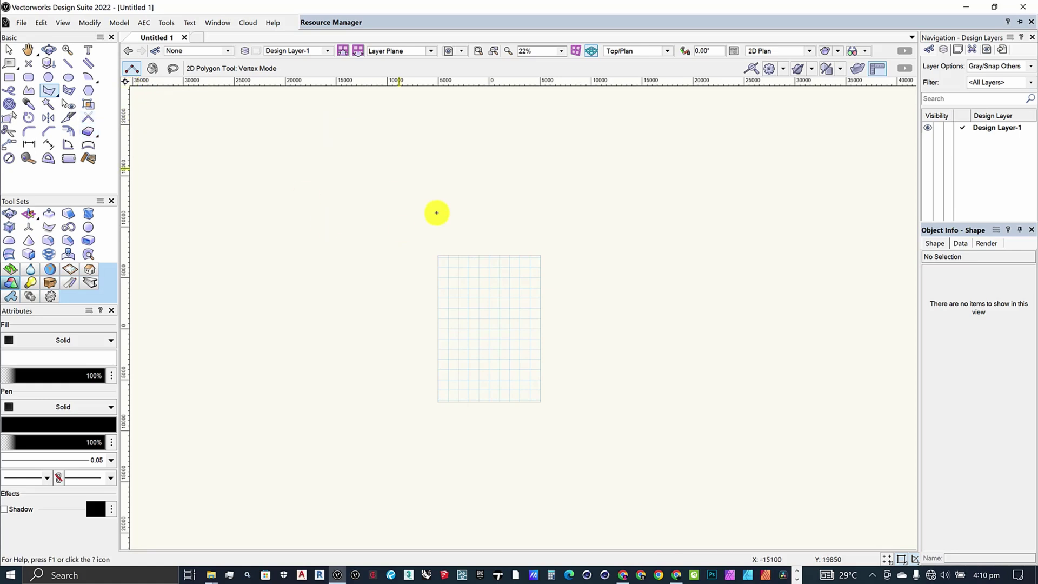
Place the first five 2D polygon vertices, from the left over the roof peak to the lower left
{"action": "scroll", "coordinate": [447, 234], "scroll_direction": "up", "scroll_amount": 2}
{"action": "left_click", "coordinate": [324, 261]}
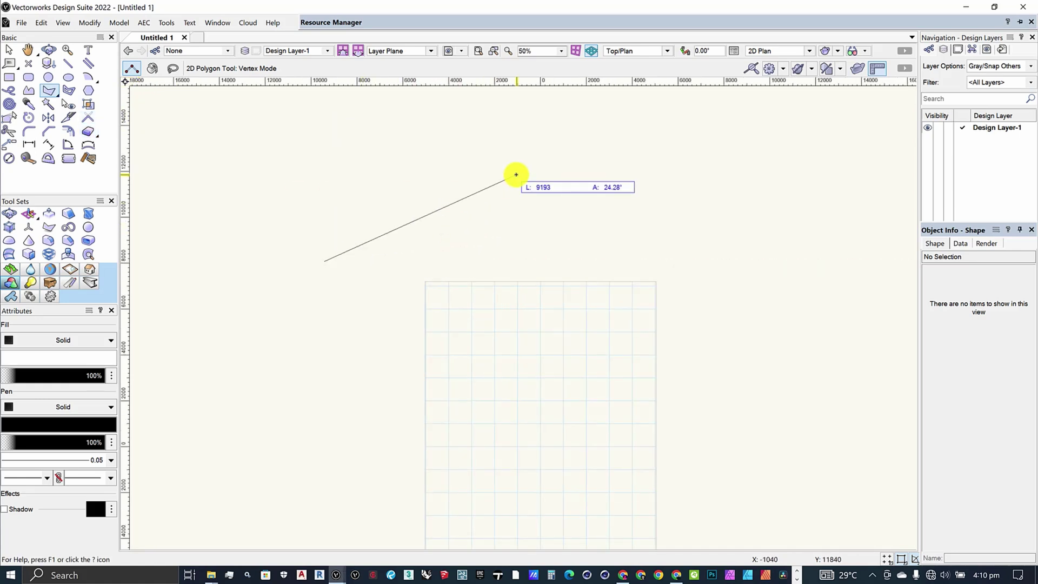
{"action": "left_click", "coordinate": [498, 174]}
{"action": "scroll", "coordinate": [598, 234], "scroll_direction": "down", "scroll_amount": 1}
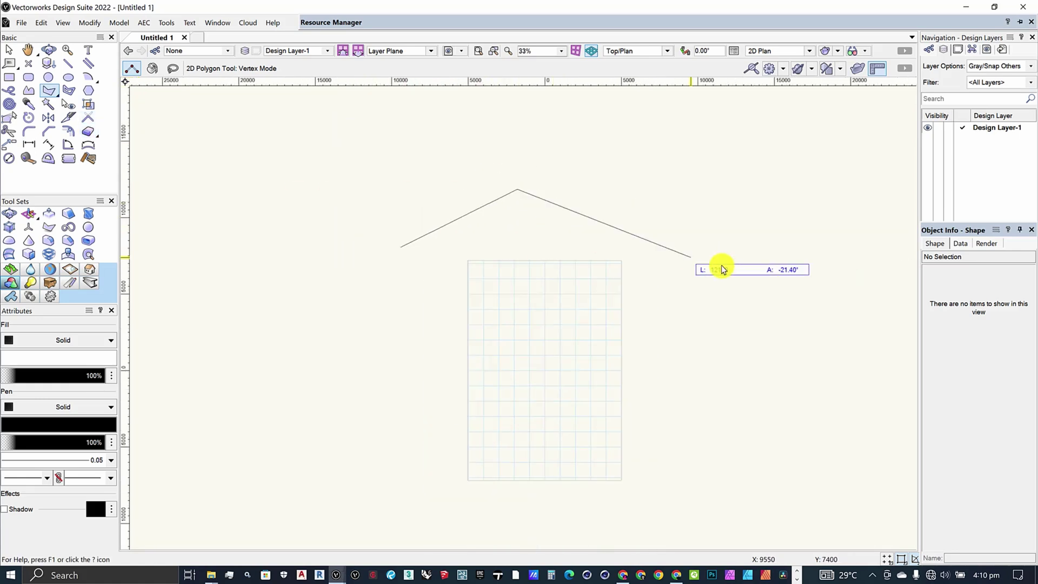
{"action": "left_click", "coordinate": [622, 400]}
{"action": "left_click", "coordinate": [459, 419]}
{"action": "left_click", "coordinate": [272, 399]}
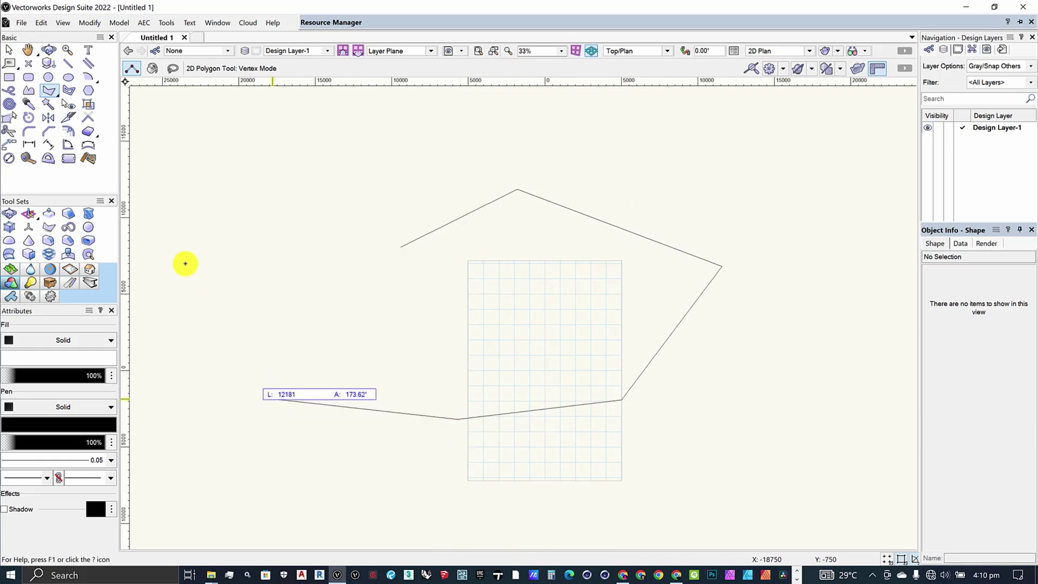
Add the left-side, top and inner-notch vertices and close the ten-vertex polygon at its start
{"action": "left_click", "coordinate": [184, 264]}
{"action": "left_click", "coordinate": [183, 147]}
{"action": "left_click", "coordinate": [332, 183]}
{"action": "left_click", "coordinate": [332, 281]}
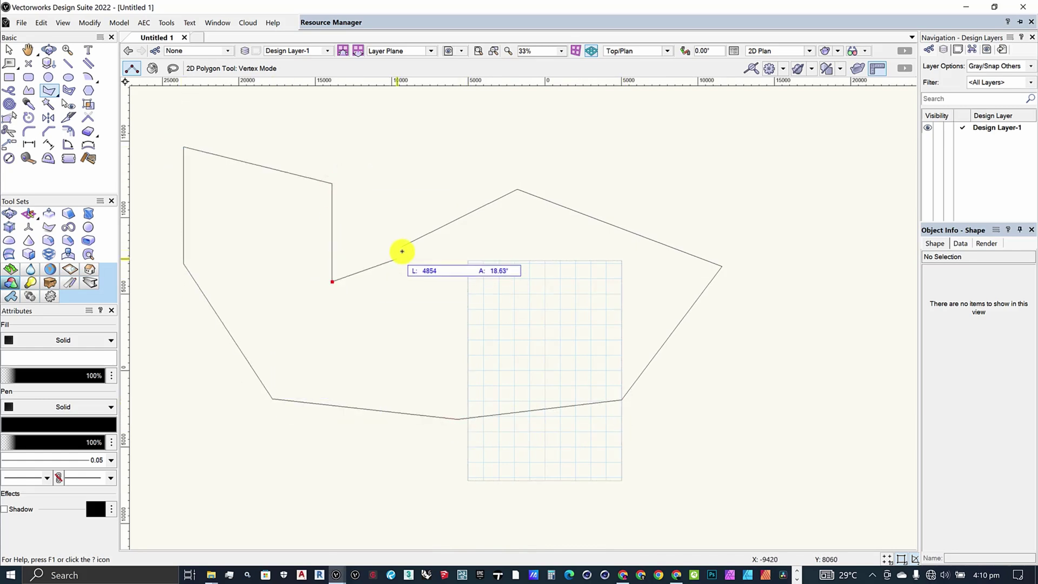
{"action": "left_click", "coordinate": [428, 278]}
{"action": "scroll", "coordinate": [299, 281], "scroll_direction": "down", "scroll_amount": 2}
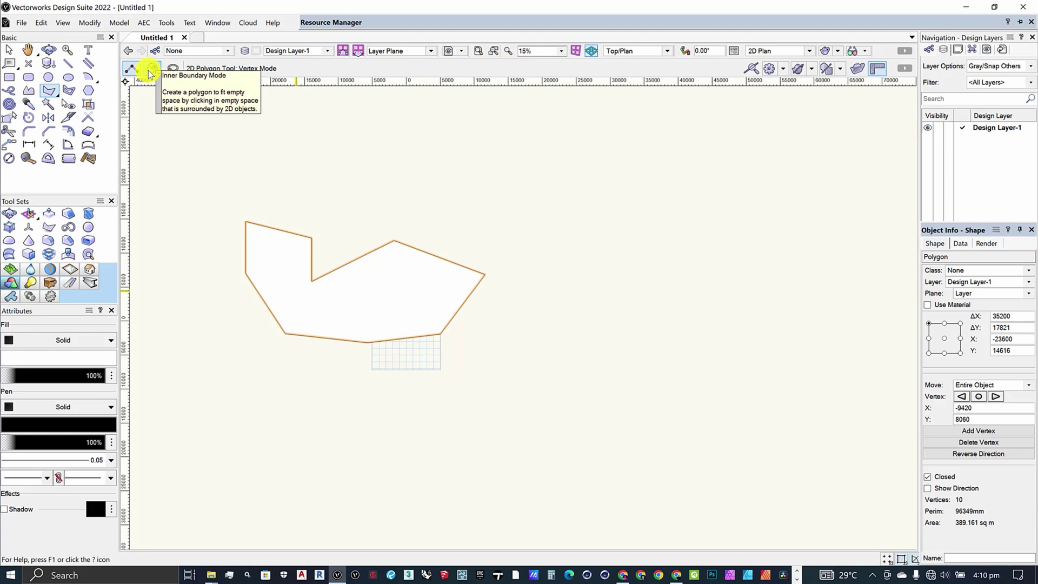
{"action": "left_click", "coordinate": [29, 88]}
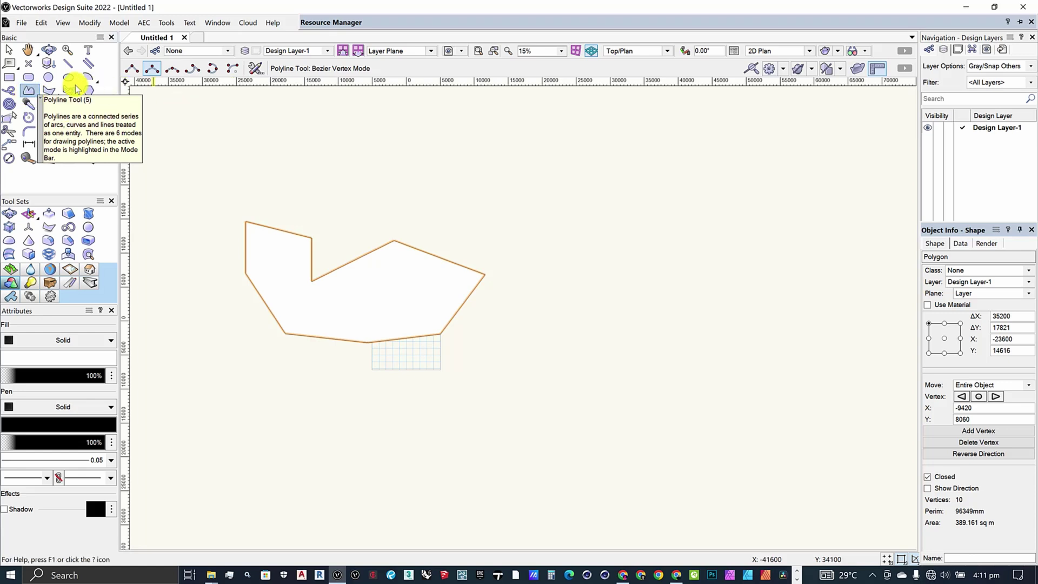
Draw a closed seven-vertex polyline right of the polygon: one Bezier-curved top edge, corner vertices elsewhere
{"action": "scroll", "coordinate": [141, 146], "scroll_direction": "down", "scroll_amount": 2}
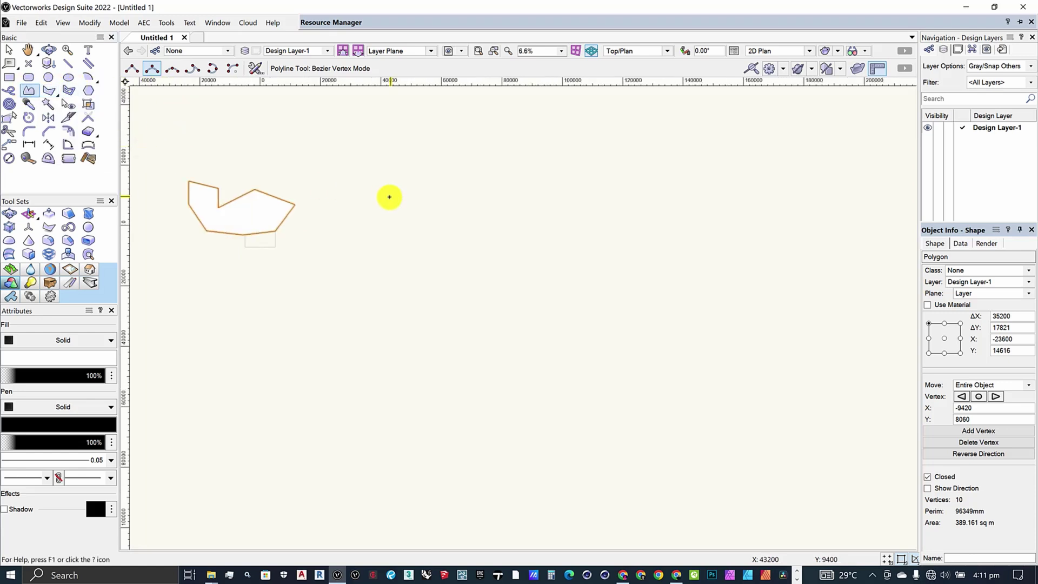
{"action": "scroll", "coordinate": [390, 197], "scroll_direction": "up", "scroll_amount": 2}
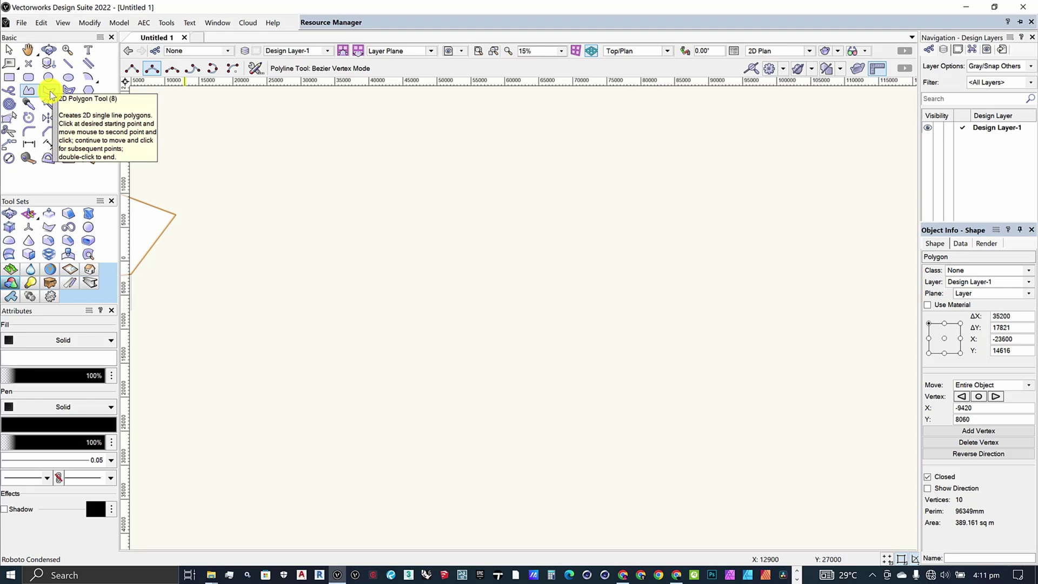
{"action": "left_click", "coordinate": [419, 259]}
{"action": "left_click", "coordinate": [555, 182]}
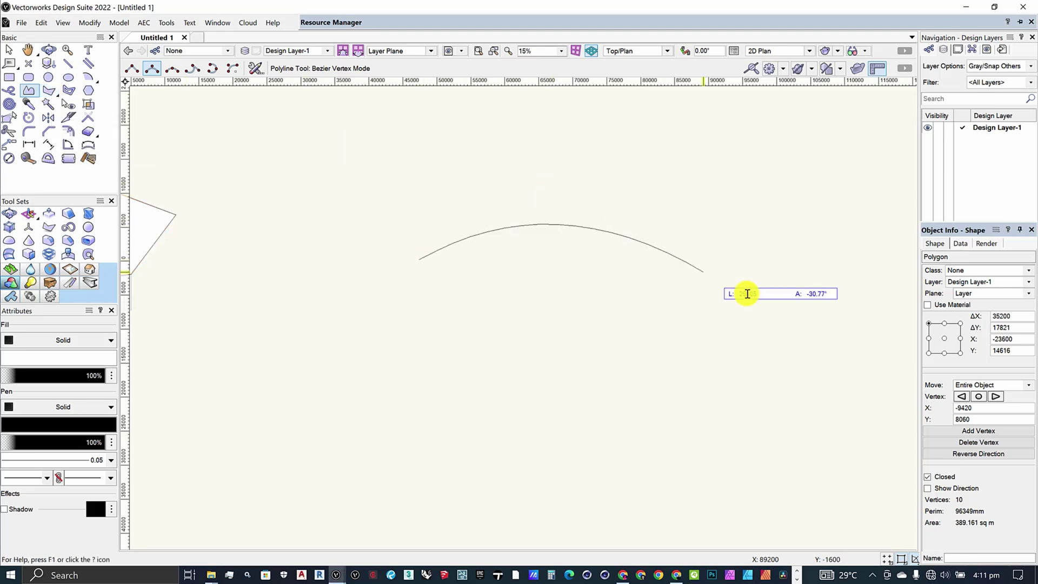
{"action": "left_click", "coordinate": [134, 68]}
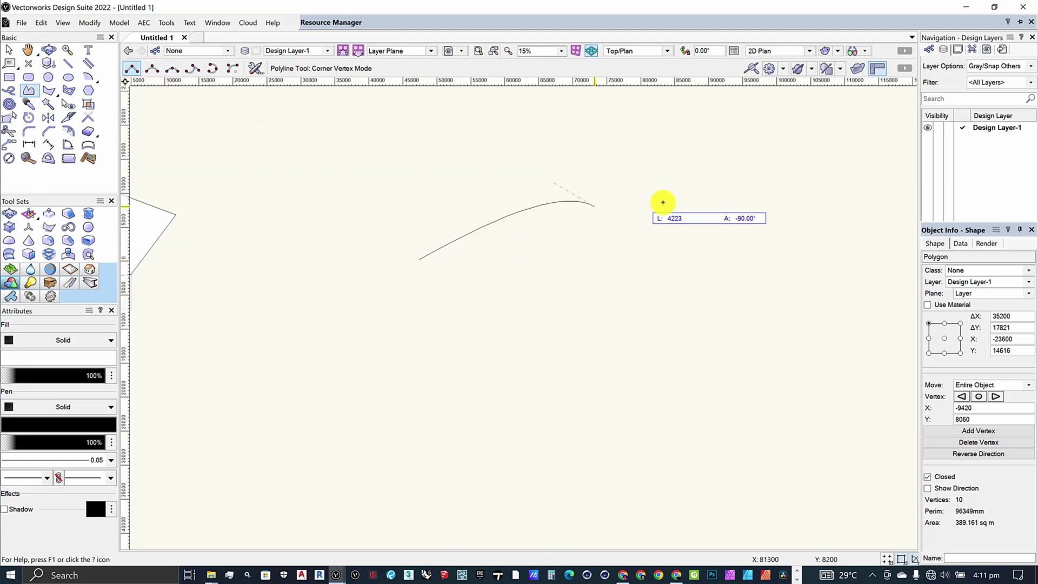
{"action": "left_click", "coordinate": [632, 182]}
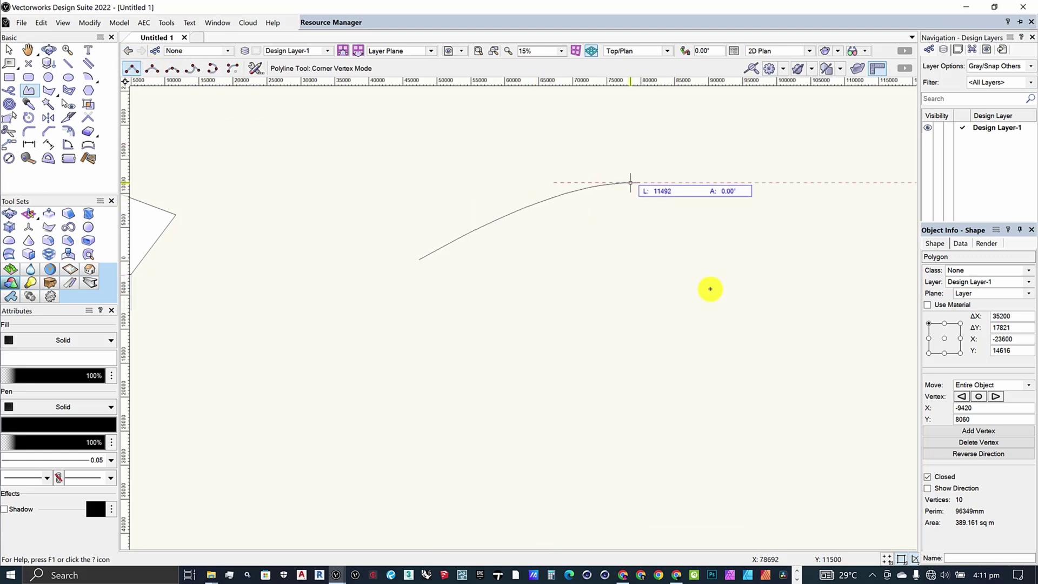
{"action": "left_click", "coordinate": [711, 290]}
{"action": "left_click", "coordinate": [539, 403]}
{"action": "left_click", "coordinate": [336, 403]}
{"action": "left_click", "coordinate": [310, 237]}
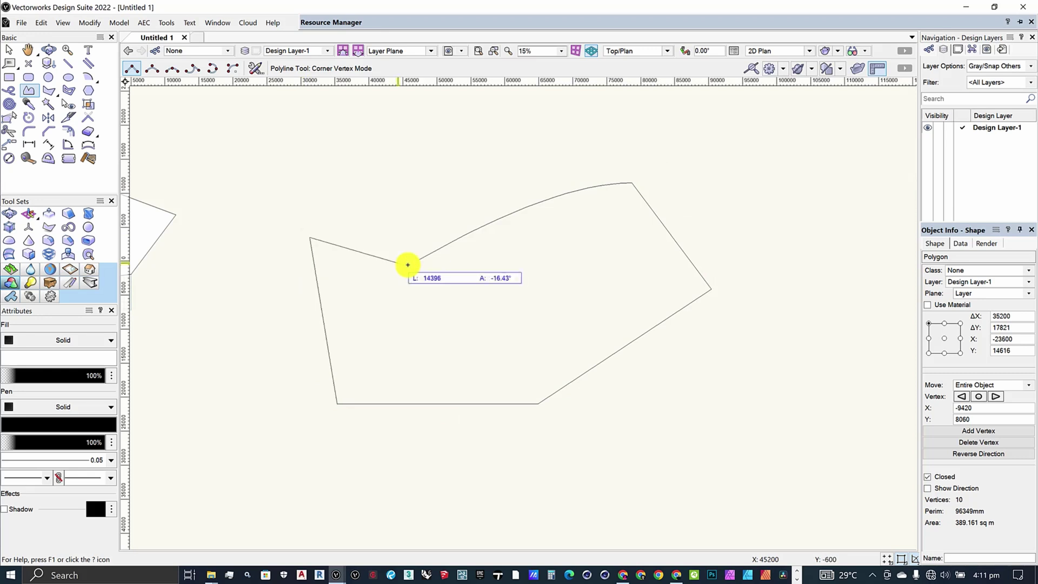
{"action": "left_click", "coordinate": [419, 259]}
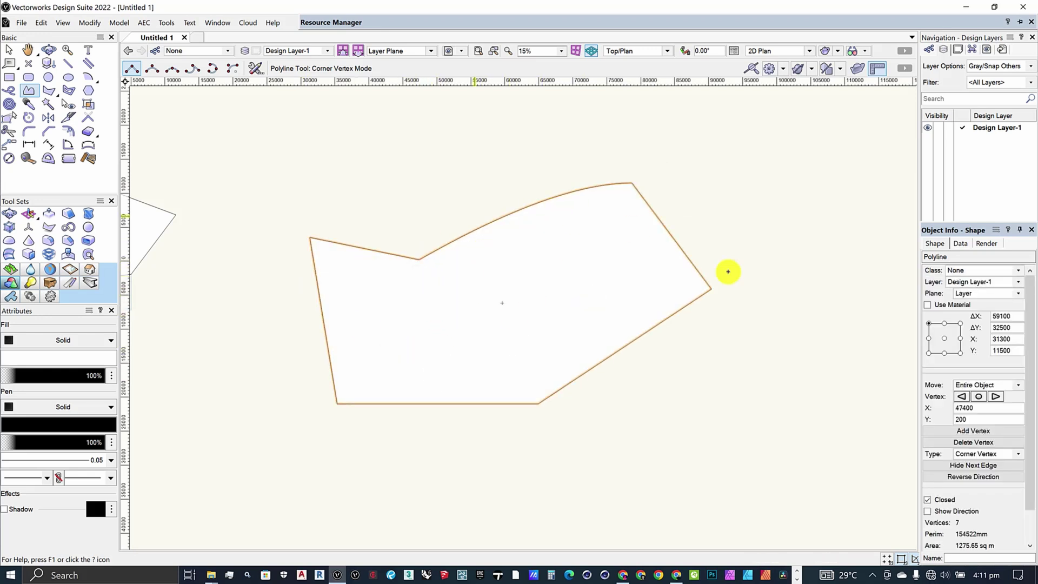
Return to the Selection tool, then choose the 2D Polygon tool
{"action": "left_click", "coordinate": [9, 50]}
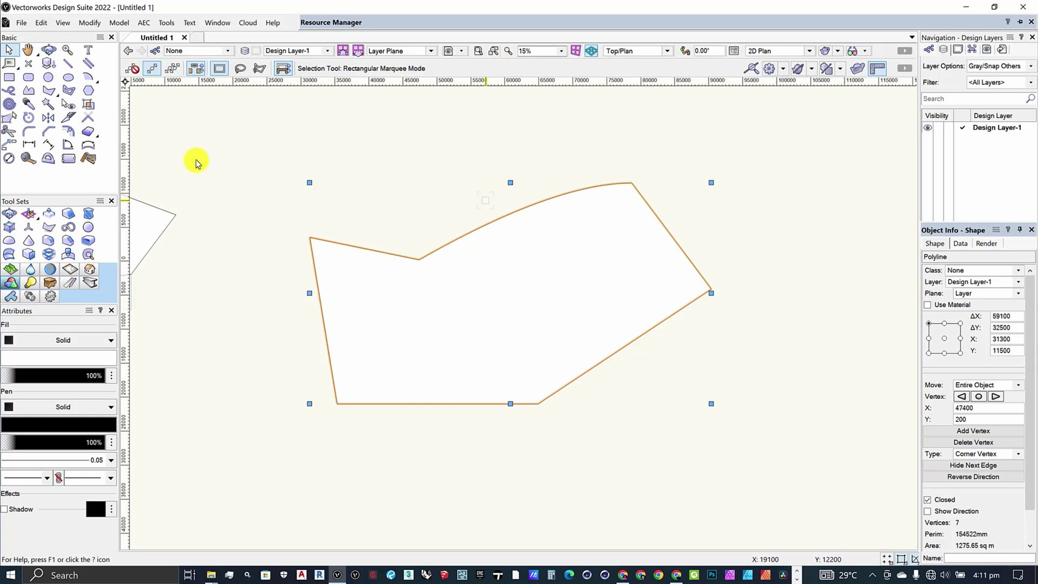
{"action": "left_click", "coordinate": [48, 96]}
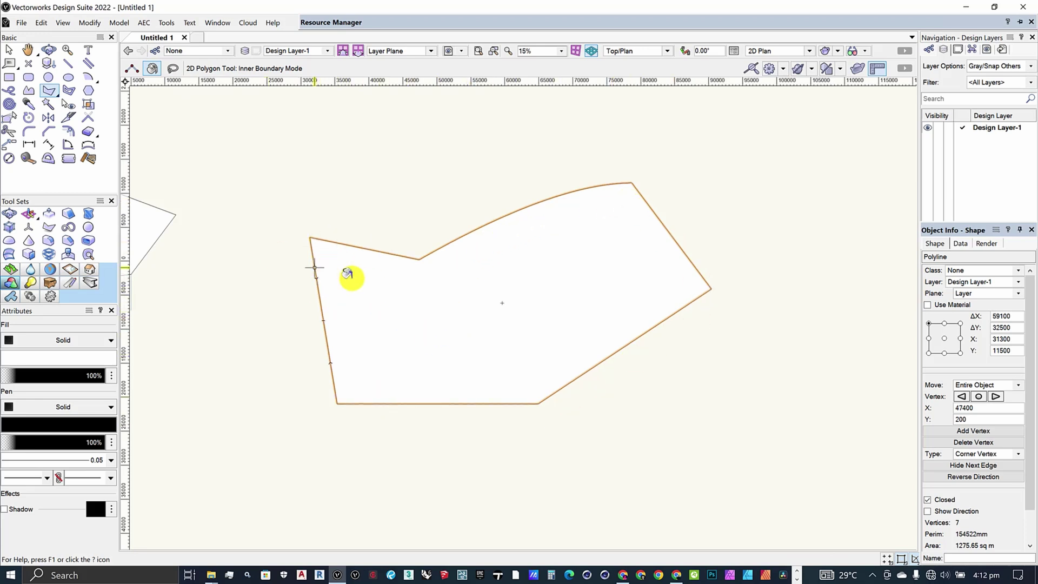
Set the fill colour to purple and move the purple shape down and right
{"action": "left_click", "coordinate": [31, 359]}
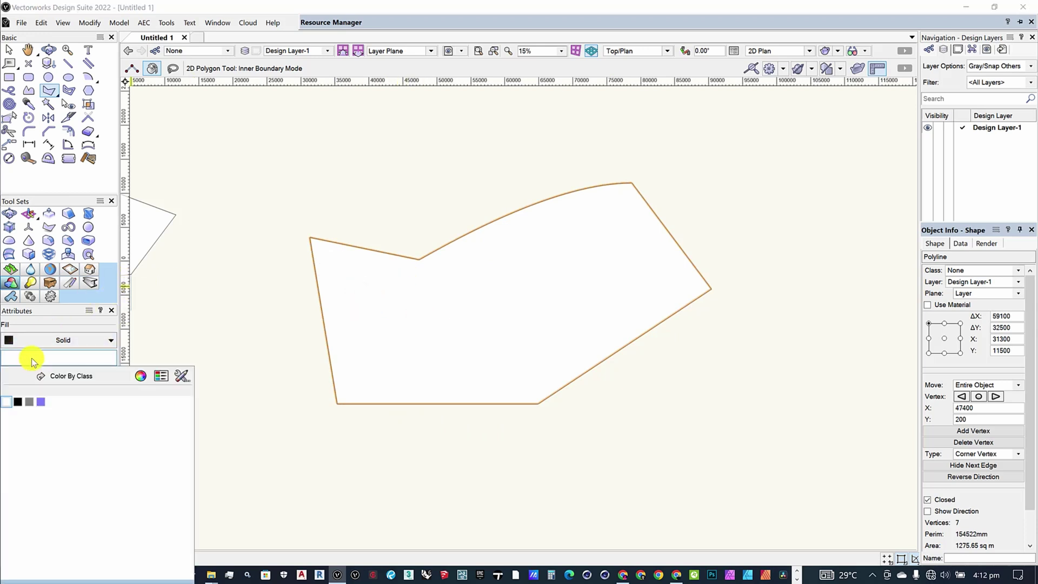
{"action": "left_click", "coordinate": [39, 402]}
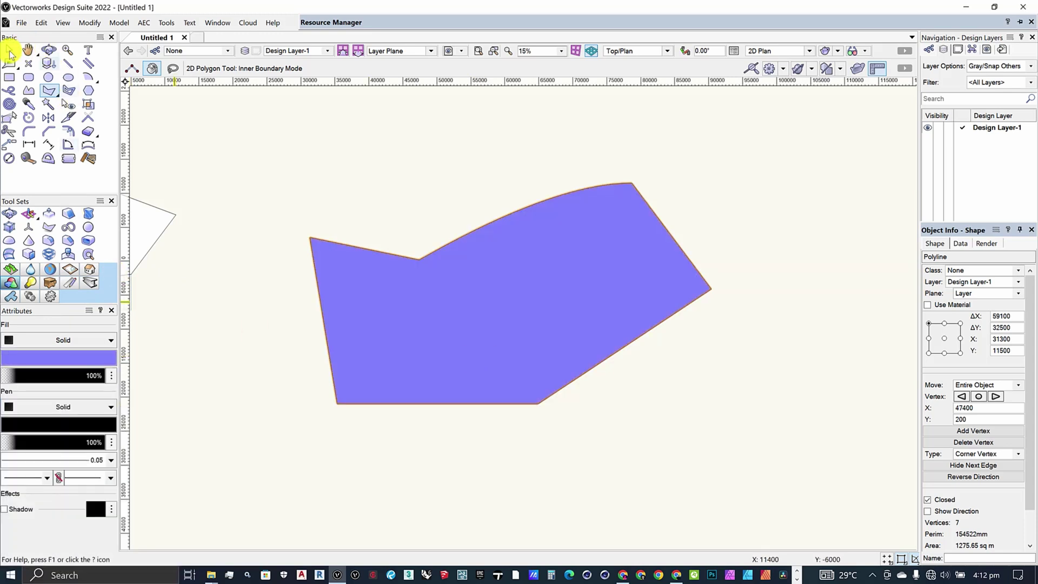
{"action": "left_click", "coordinate": [9, 50]}
{"action": "scroll", "coordinate": [231, 128], "scroll_direction": "down", "scroll_amount": 2}
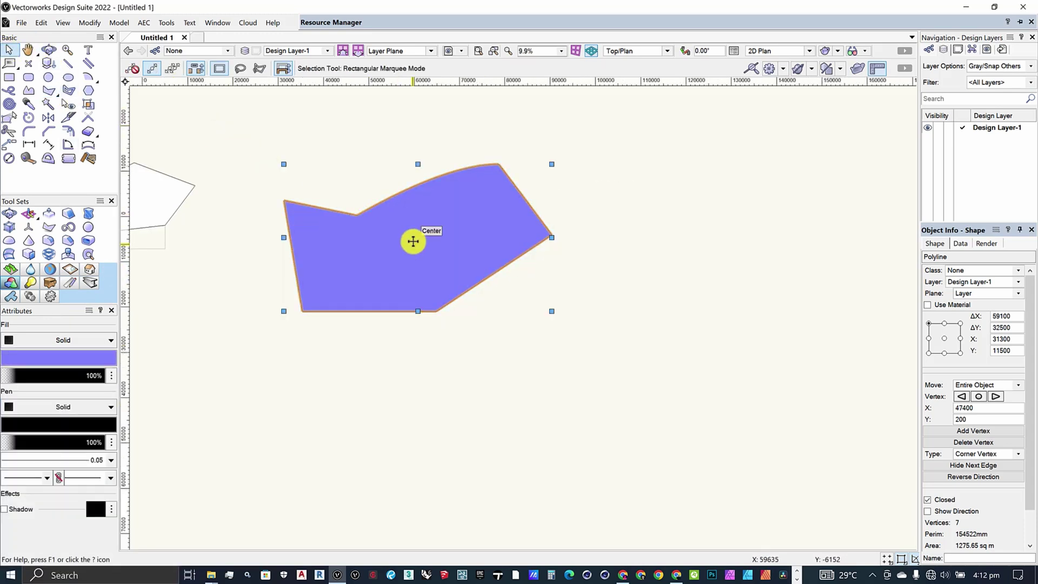
{"action": "left_click_drag", "start_coordinate": [420, 242], "coordinate": [471, 379]}
Make an inner-boundary polygon from the selected white polyline, then select it and zoom out
{"action": "left_click", "coordinate": [359, 220]}
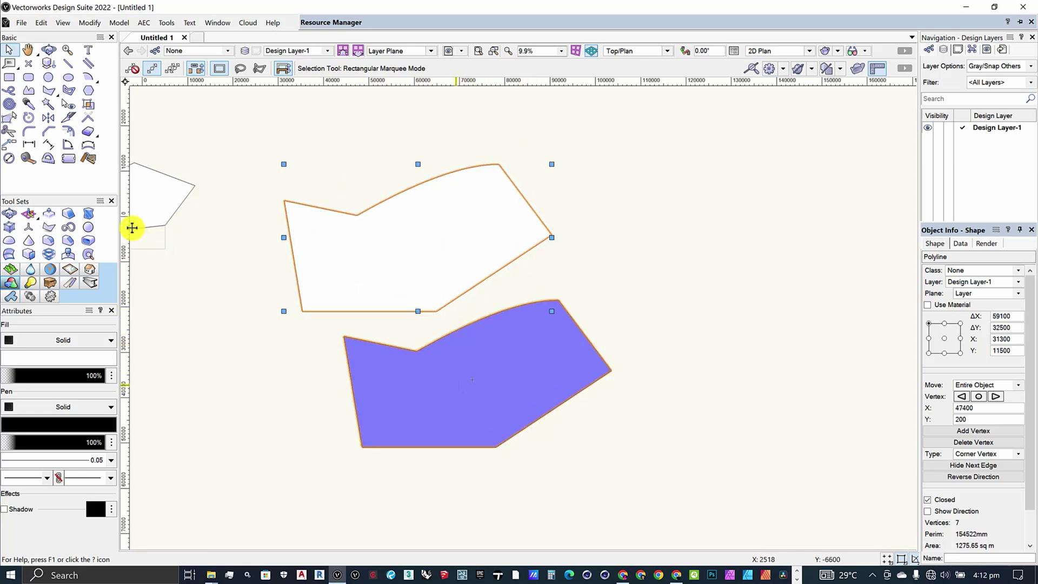
{"action": "left_click", "coordinate": [49, 91]}
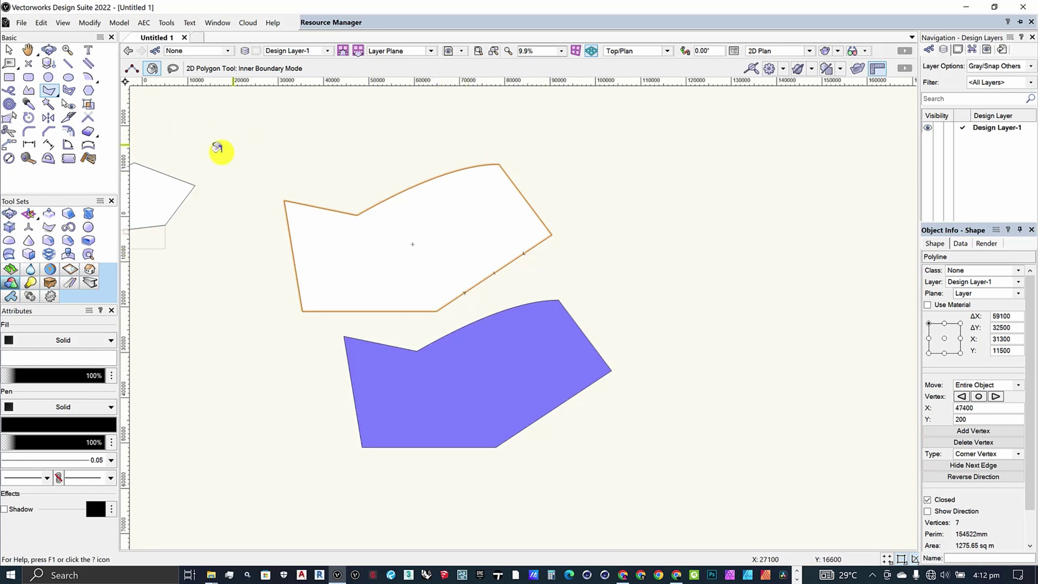
{"action": "left_click", "coordinate": [8, 50]}
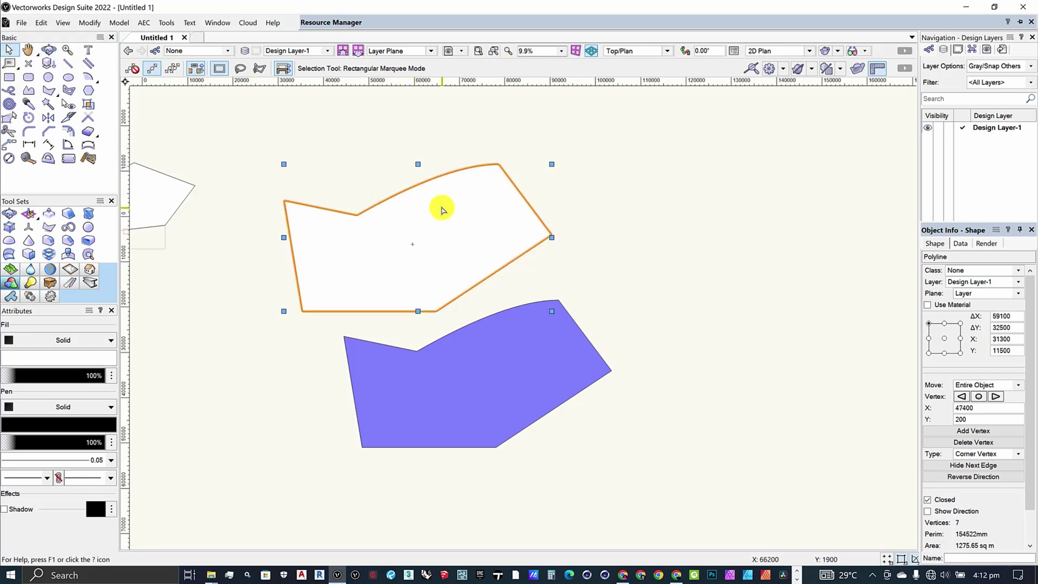
{"action": "scroll", "coordinate": [442, 210], "scroll_direction": "down", "scroll_amount": 1}
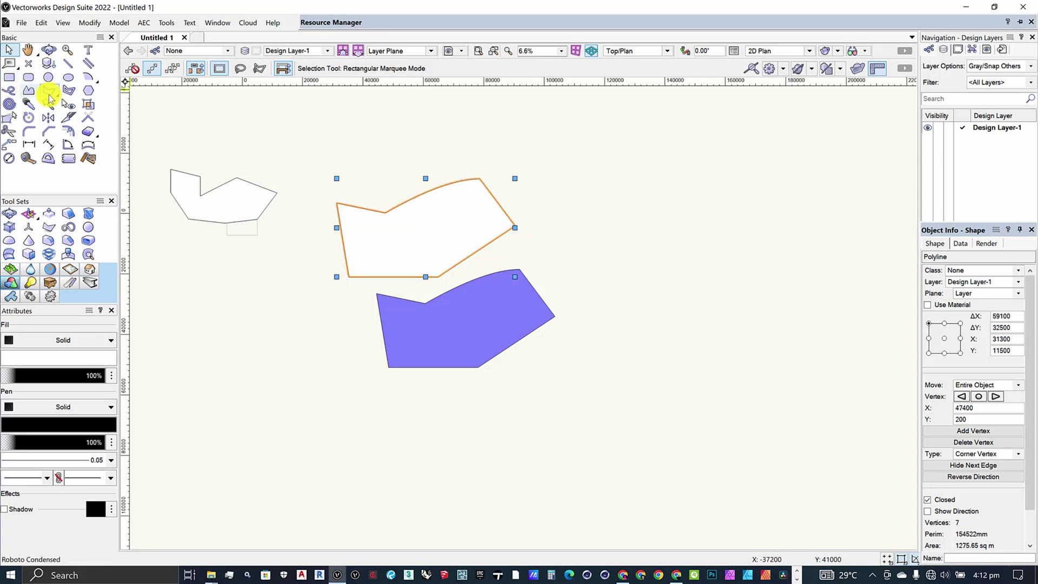
Draw four crossing lines (top, left, lower, right) that enclose a four-sided gap
{"action": "left_click", "coordinate": [70, 64]}
{"action": "scroll", "coordinate": [146, 115], "scroll_direction": "down", "scroll_amount": 2}
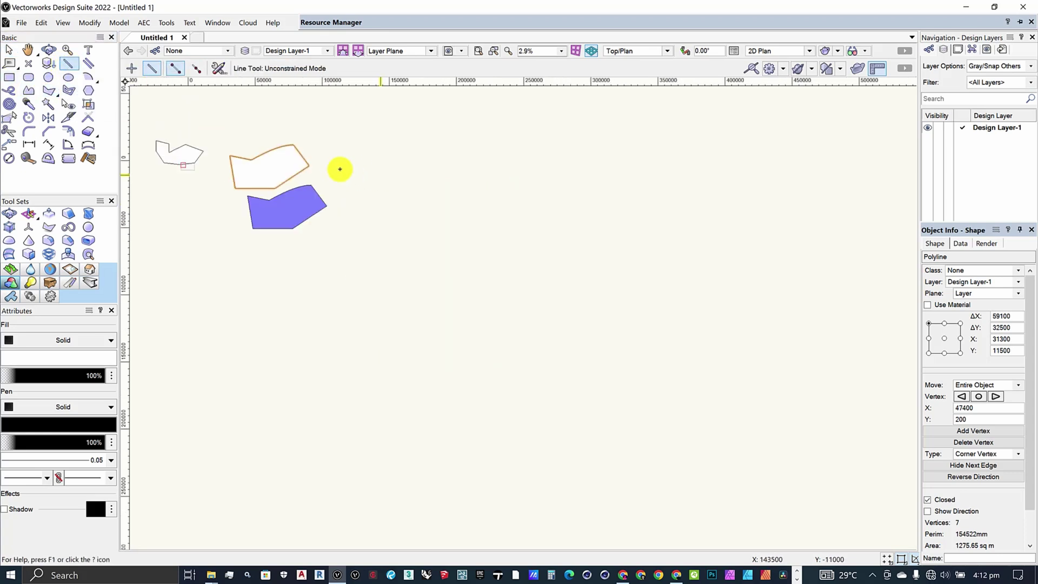
{"action": "scroll", "coordinate": [339, 167], "scroll_direction": "up", "scroll_amount": 1}
{"action": "scroll", "coordinate": [379, 169], "scroll_direction": "up", "scroll_amount": 1}
{"action": "left_click", "coordinate": [404, 176]}
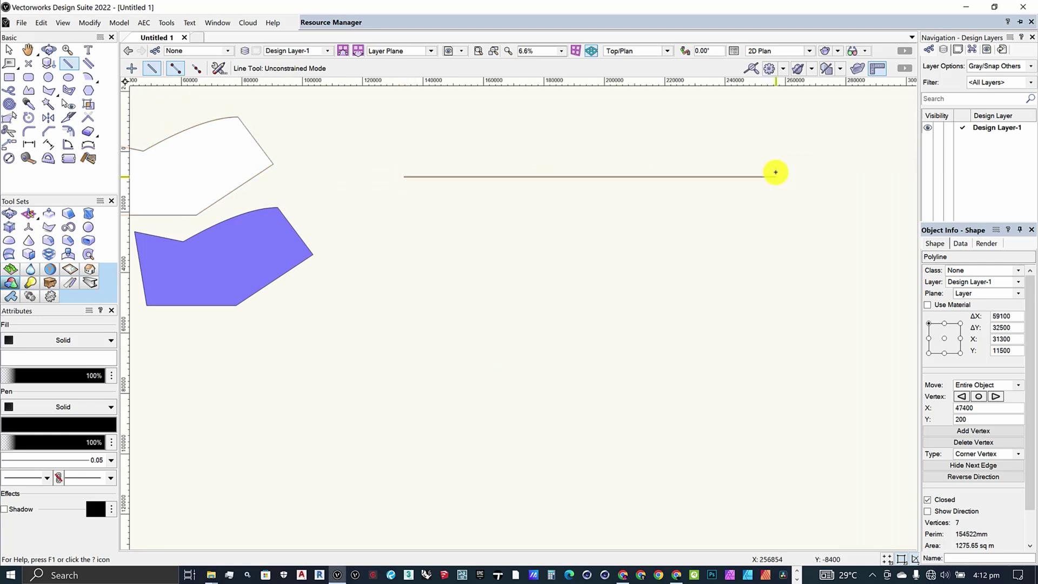
{"action": "left_click", "coordinate": [776, 176]}
{"action": "left_click", "coordinate": [467, 129]}
{"action": "left_click", "coordinate": [489, 331]}
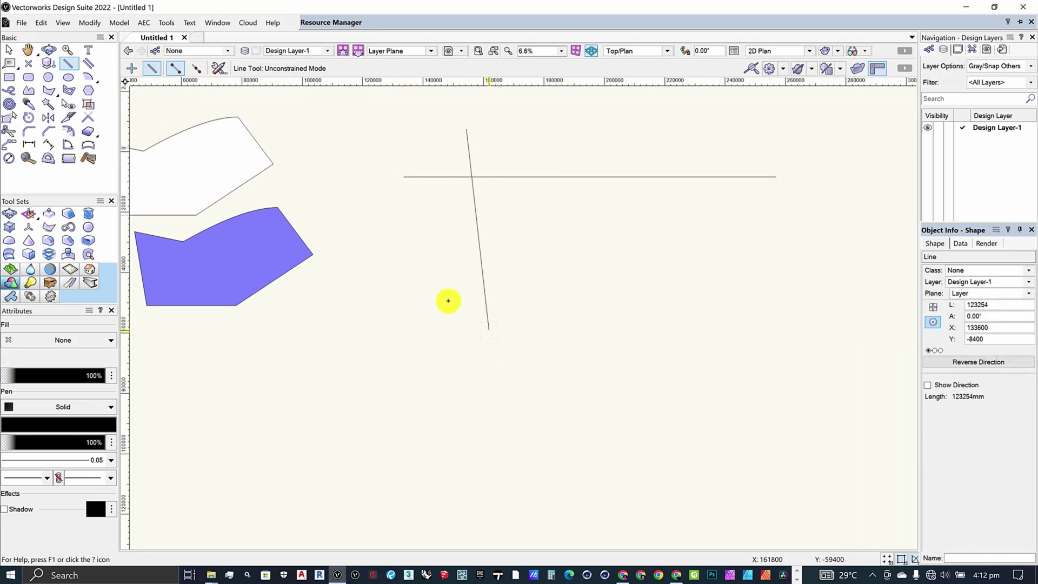
{"action": "left_click", "coordinate": [451, 296]}
{"action": "left_click", "coordinate": [826, 286]}
{"action": "left_click", "coordinate": [652, 177]}
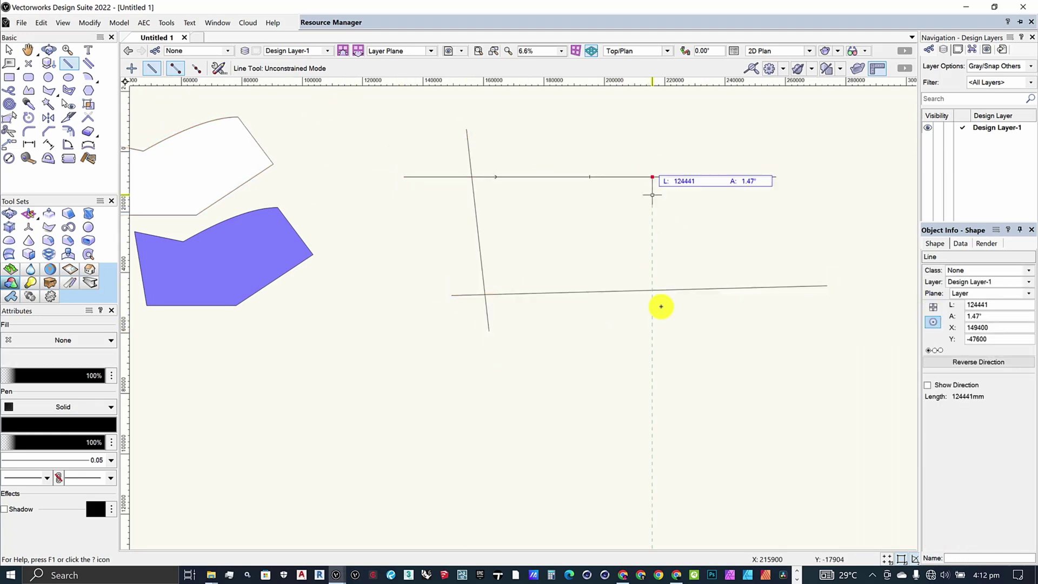
{"action": "left_click", "coordinate": [664, 355]}
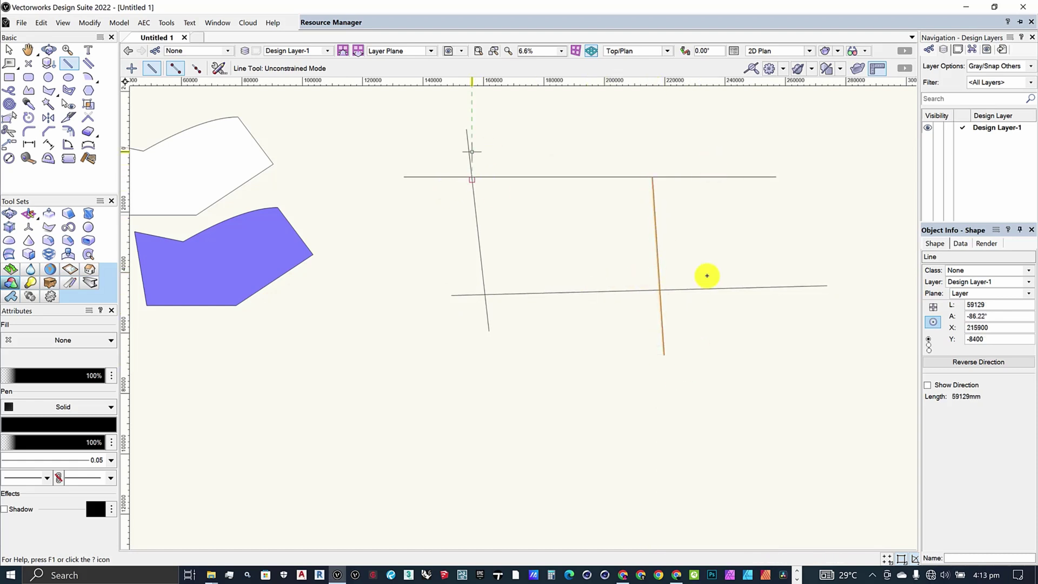
{"action": "left_click", "coordinate": [49, 95]}
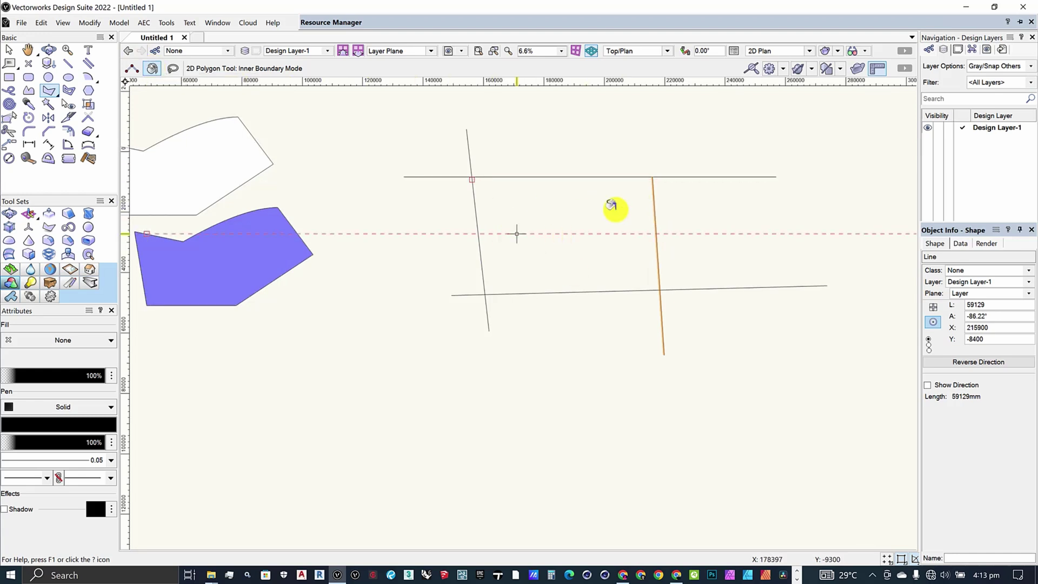
Fill the enclosed gap with a 2248.149 sq m inner-boundary polygon and extend the right line upward
{"action": "left_click", "coordinate": [561, 229]}
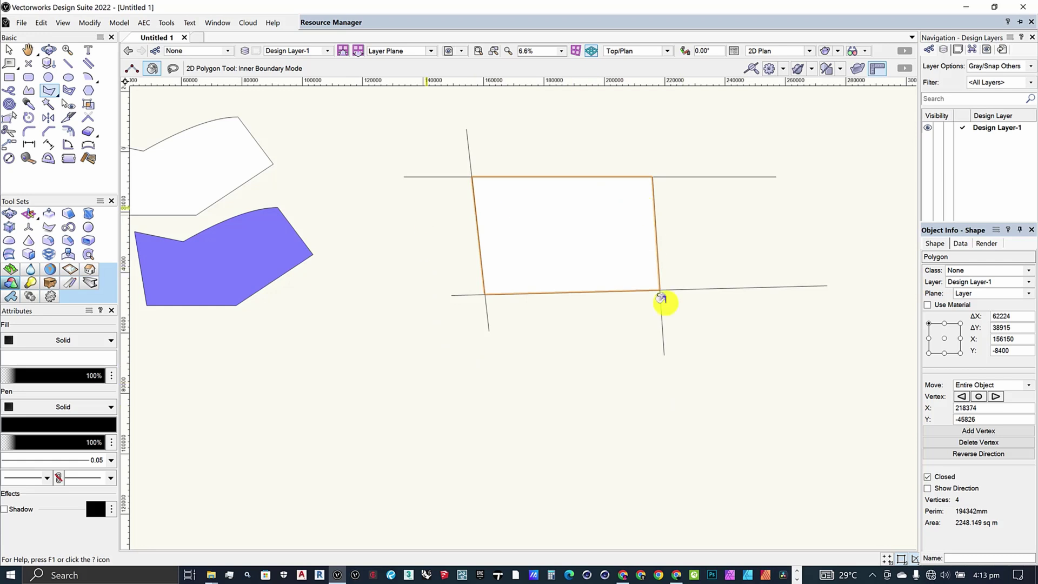
{"action": "left_click", "coordinate": [8, 50]}
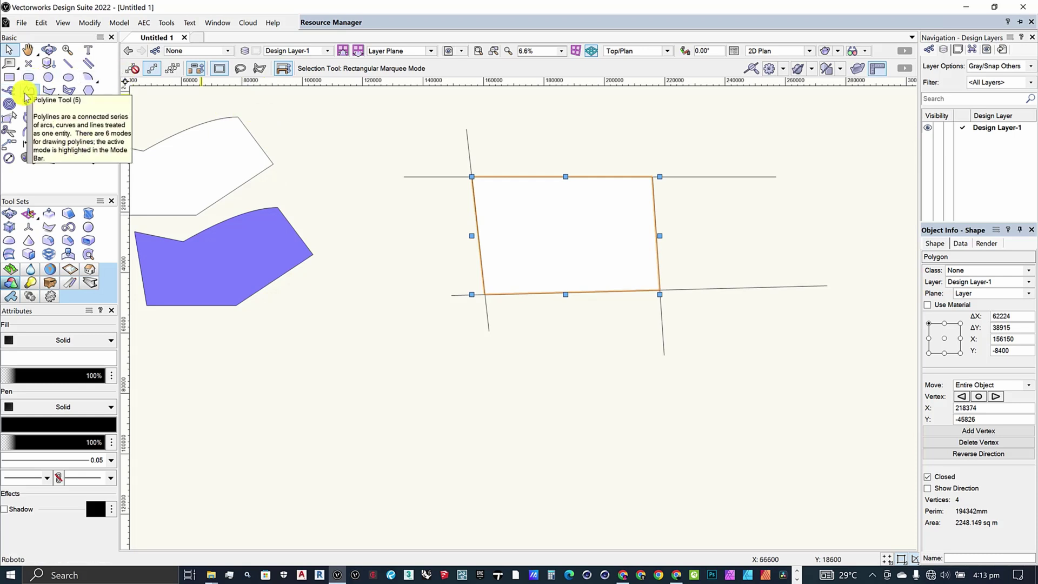
{"action": "left_click", "coordinate": [654, 181]}
{"action": "left_click_drag", "start_coordinate": [654, 179], "coordinate": [650, 144]}
{"action": "scroll", "coordinate": [327, 204], "scroll_direction": "down", "scroll_amount": 2}
{"action": "scroll", "coordinate": [598, 235], "scroll_direction": "up", "scroll_amount": 2}
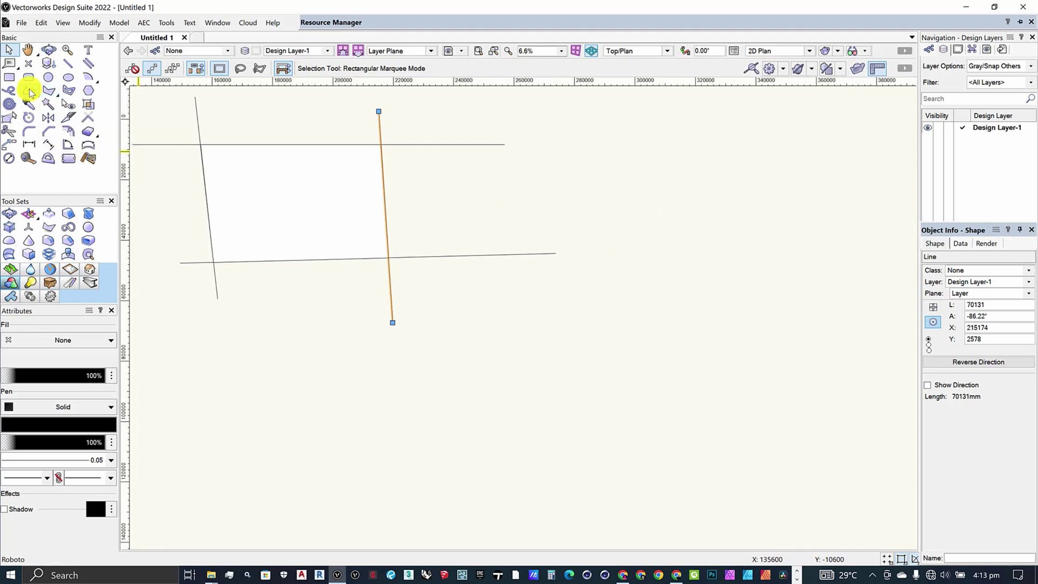
Draw a shallow diagonal line crossed by two steep parallel lines
{"action": "left_click", "coordinate": [67, 63]}
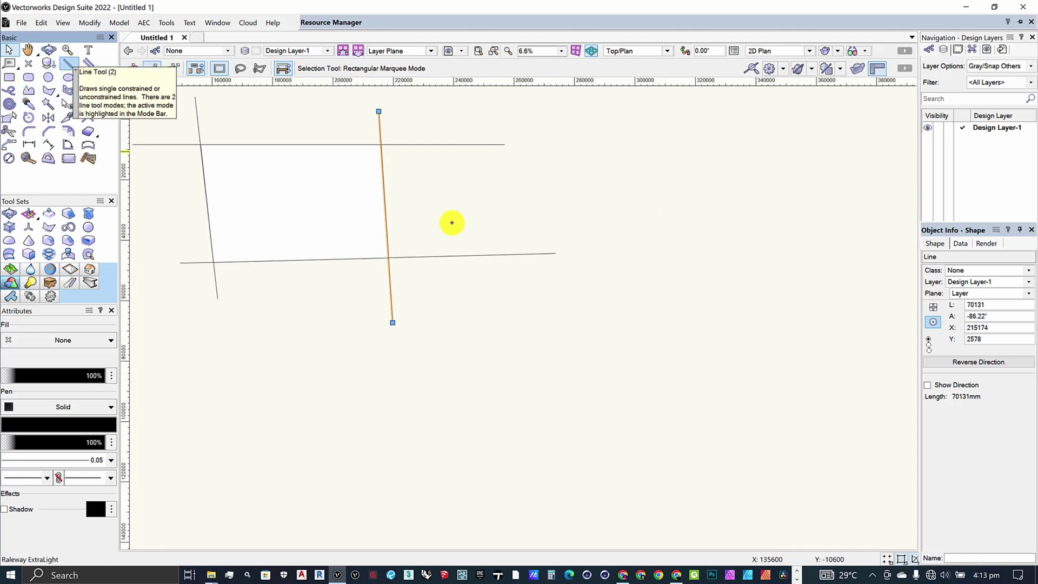
{"action": "scroll", "coordinate": [255, 193], "scroll_direction": "down", "scroll_amount": 1}
{"action": "left_click", "coordinate": [482, 243]}
{"action": "left_click", "coordinate": [713, 149]}
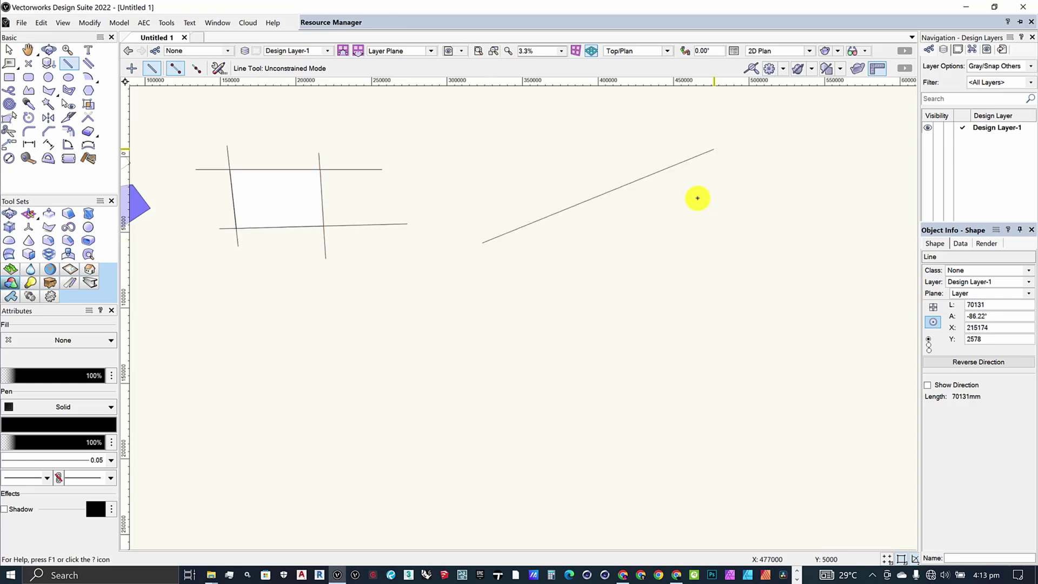
{"action": "left_click", "coordinate": [519, 162]}
{"action": "left_click", "coordinate": [661, 387]}
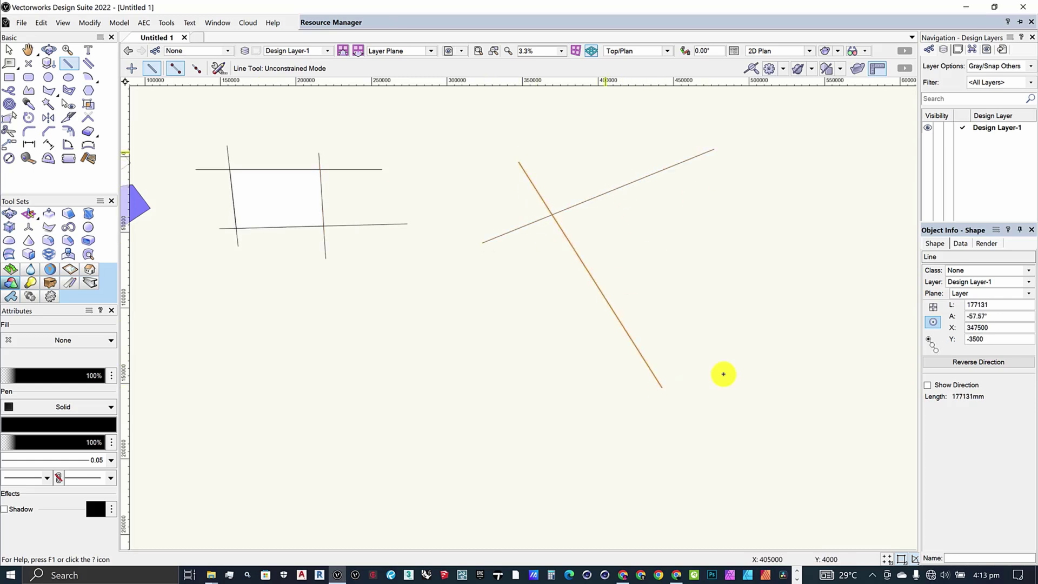
{"action": "left_click", "coordinate": [605, 151]}
{"action": "left_click", "coordinate": [755, 404]}
Add a second shallow line and three more steep parallel lines to complete the grid
{"action": "left_click", "coordinate": [551, 326]}
{"action": "left_click", "coordinate": [765, 228]}
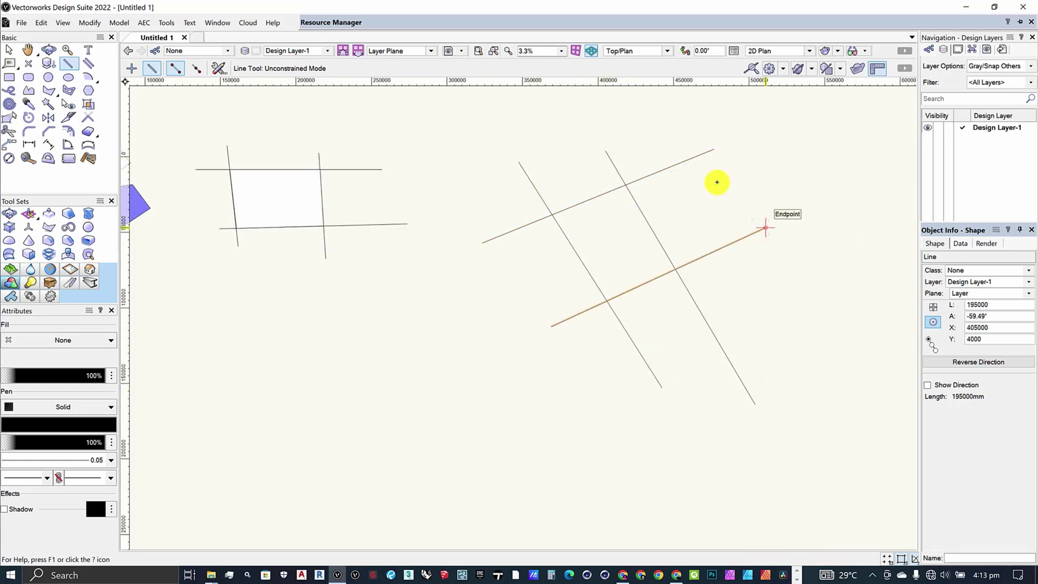
{"action": "left_click", "coordinate": [675, 111]}
{"action": "left_click", "coordinate": [847, 343]}
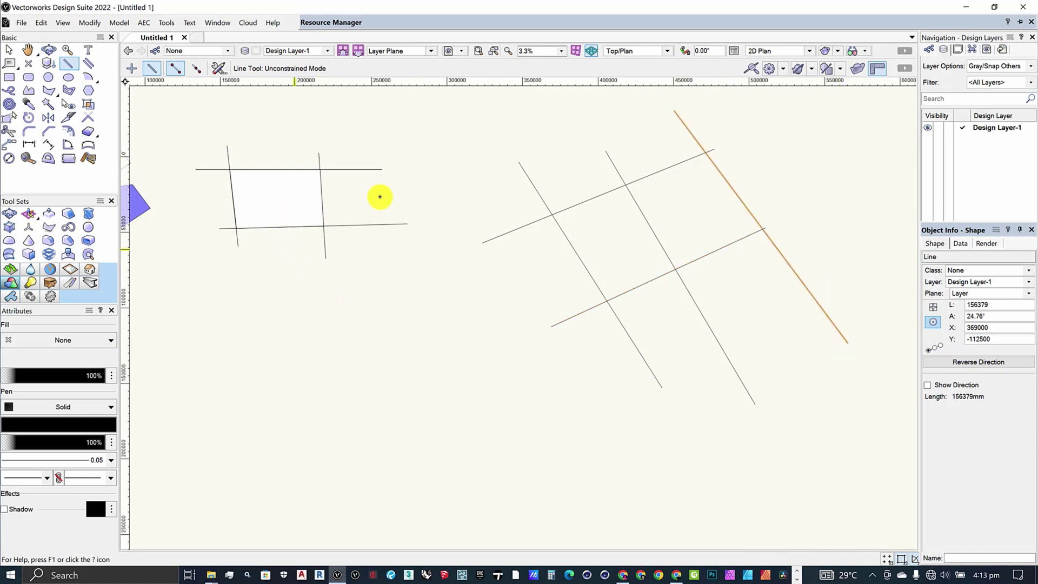
{"action": "left_click", "coordinate": [394, 183]}
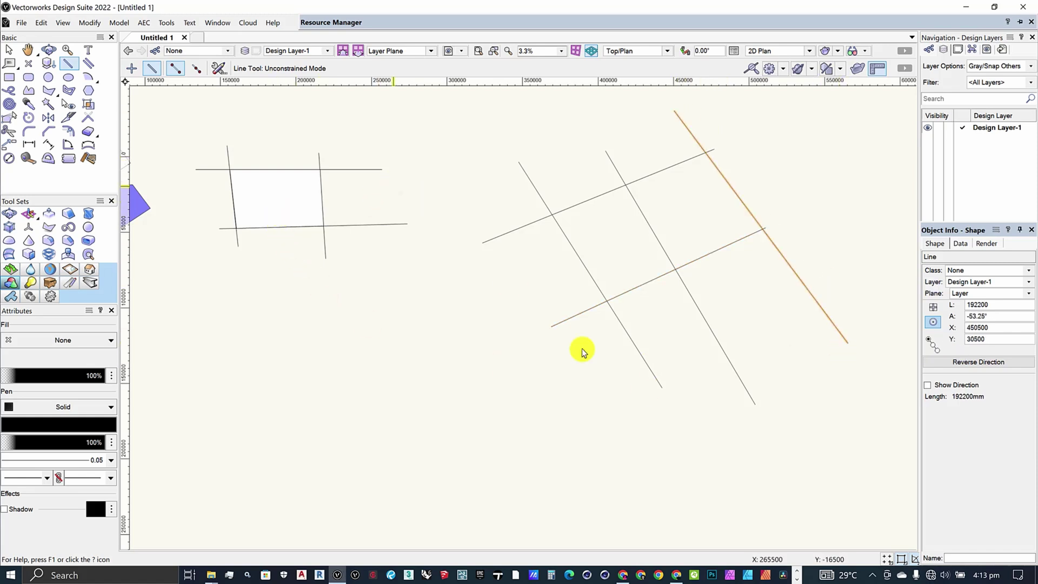
{"action": "left_click", "coordinate": [619, 452]}
{"action": "left_click", "coordinate": [462, 187]}
{"action": "left_click", "coordinate": [623, 413]}
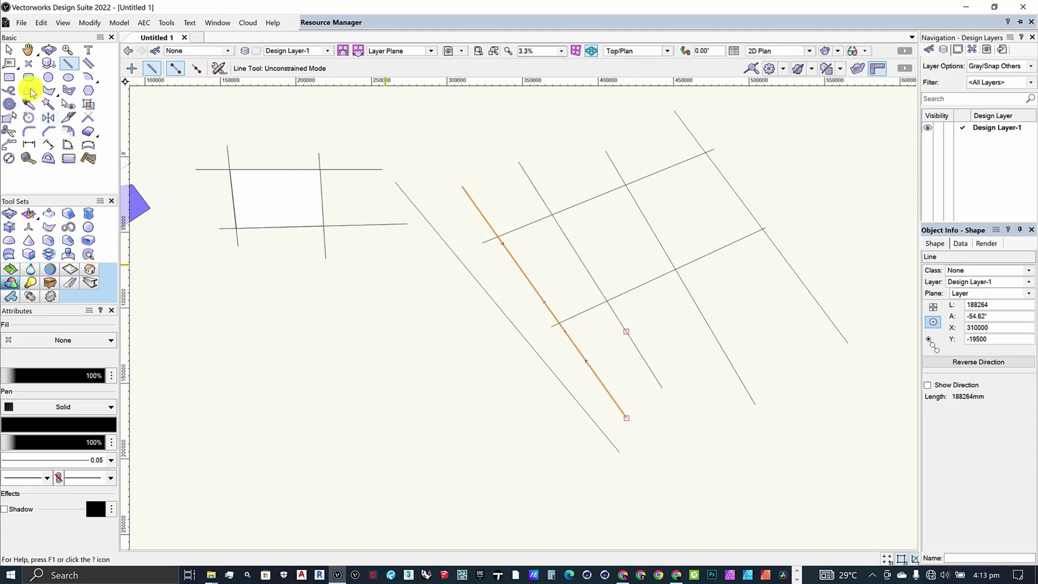
{"action": "left_click", "coordinate": [47, 92]}
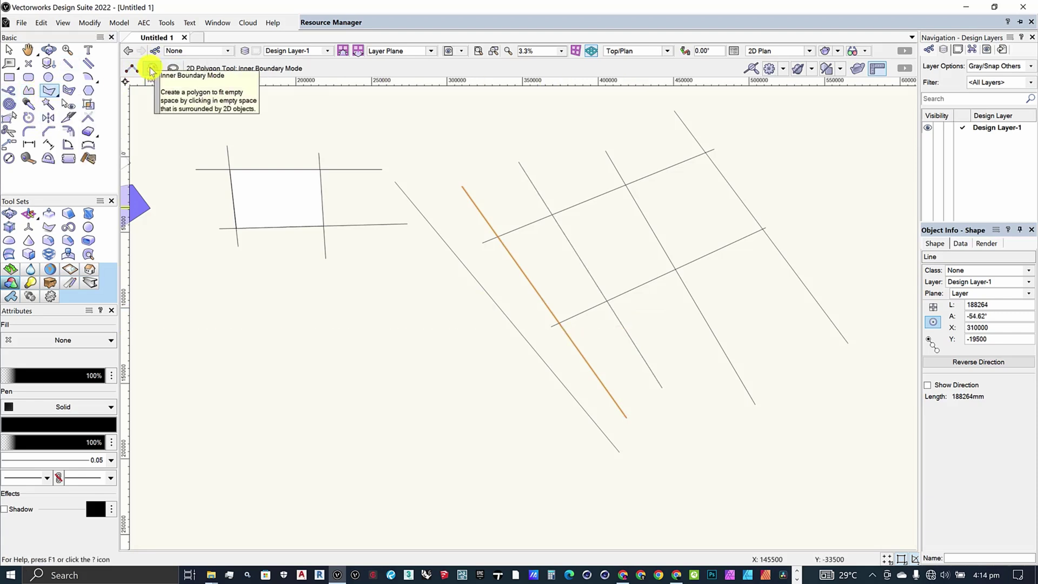
Fill the upper-right, middle, left and right grid cells with inner-boundary polygons
{"action": "left_click", "coordinate": [679, 200]}
{"action": "left_click", "coordinate": [624, 244]}
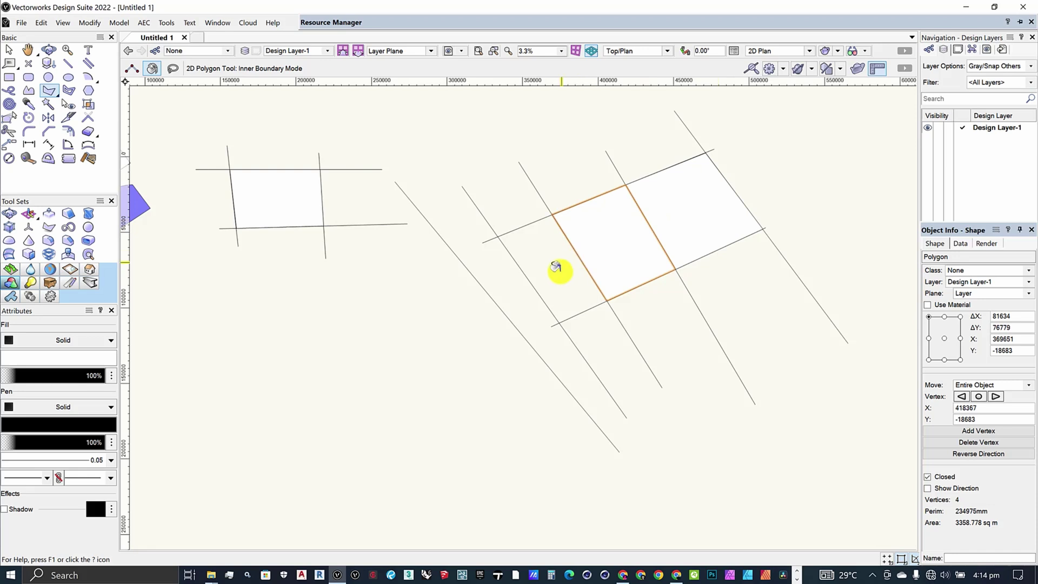
{"action": "left_click", "coordinate": [555, 267]}
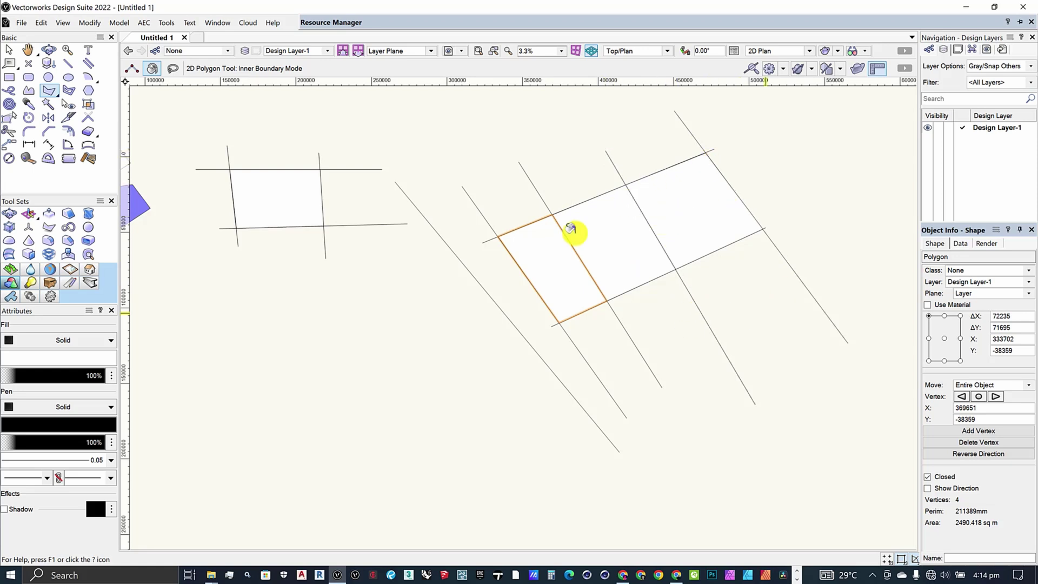
{"action": "left_click", "coordinate": [705, 234]}
Shorten the shallow line at the right corner and discard the faulty right-cell polygon
{"action": "key", "text": "x"}
{"action": "scroll", "coordinate": [757, 227], "scroll_direction": "up", "scroll_amount": 5}
{"action": "left_click", "coordinate": [745, 215]}
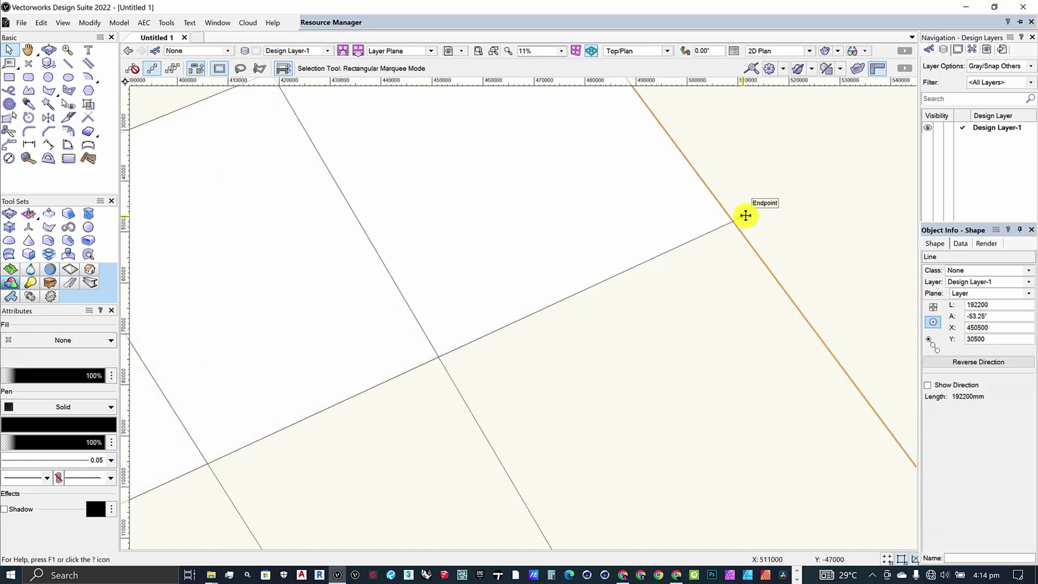
{"action": "left_click", "coordinate": [744, 216]}
{"action": "left_click_drag", "start_coordinate": [737, 218], "coordinate": [681, 246]}
{"action": "left_click", "coordinate": [658, 220]}
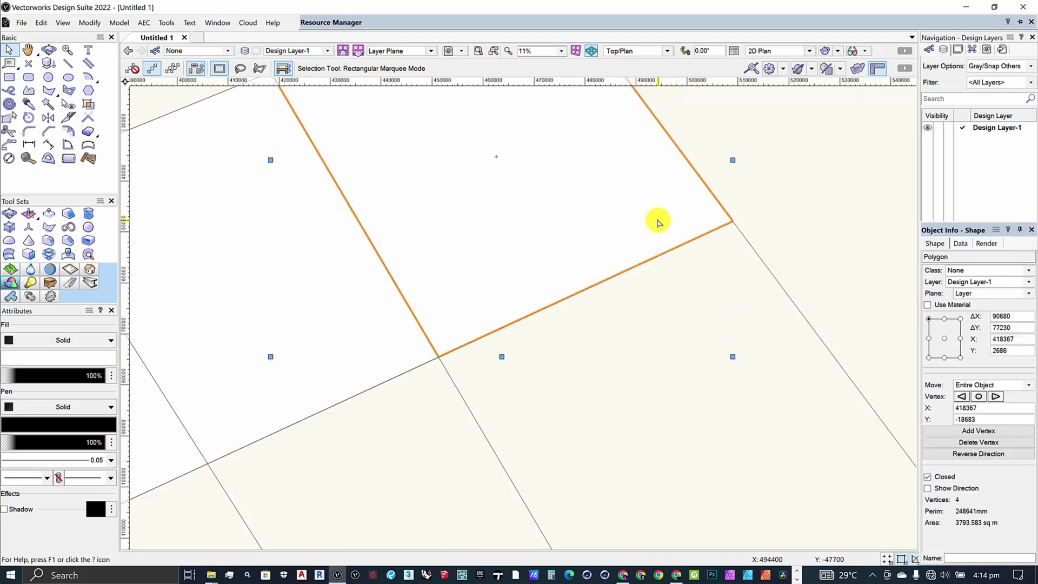
{"action": "key", "text": "Escape"}
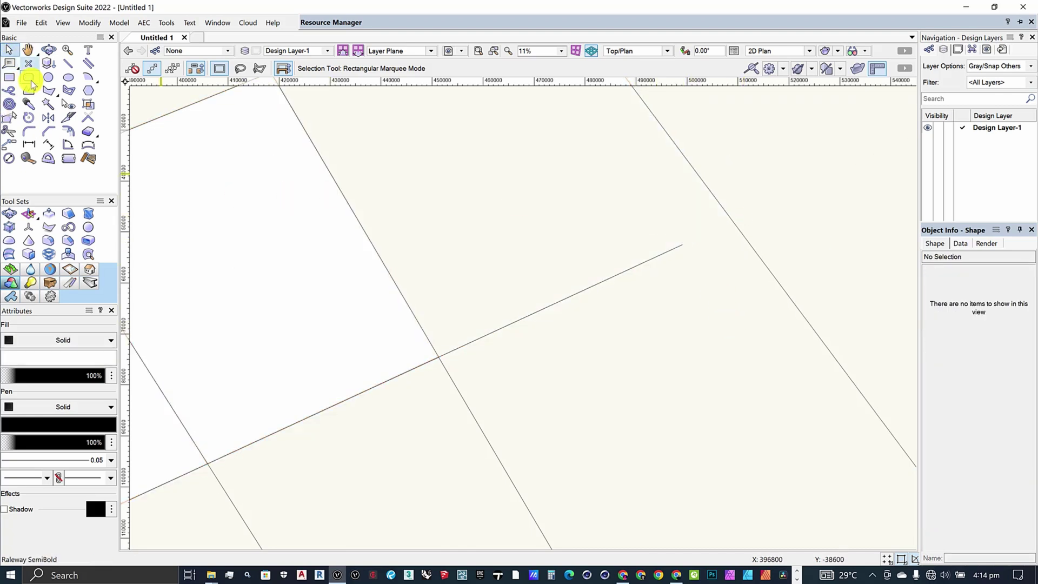
Extend the shallow line past the steep line and refill the right cell (3793.583 sq m)
{"action": "left_click", "coordinate": [48, 91]}
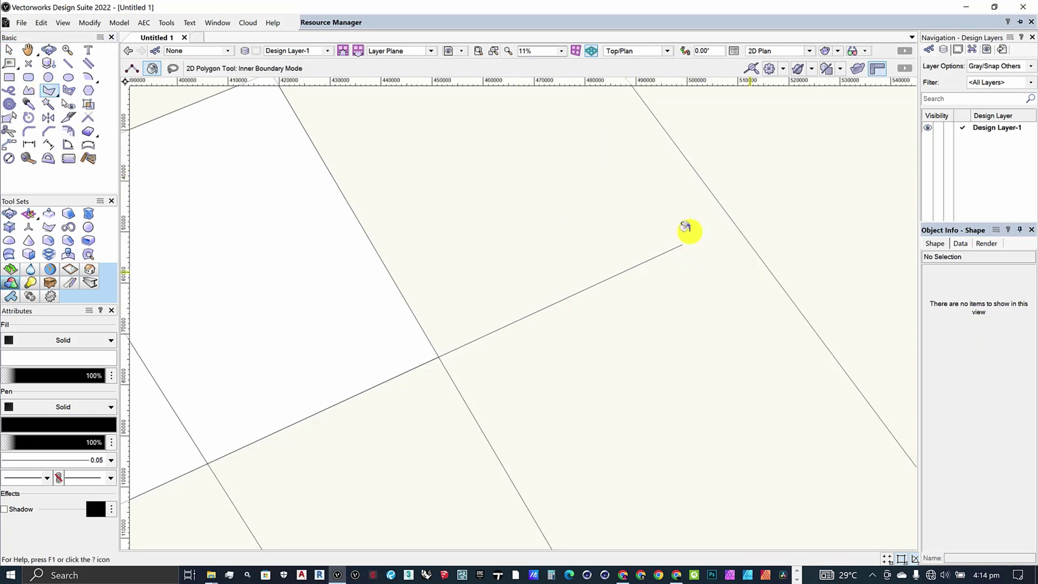
{"action": "left_click", "coordinate": [9, 52]}
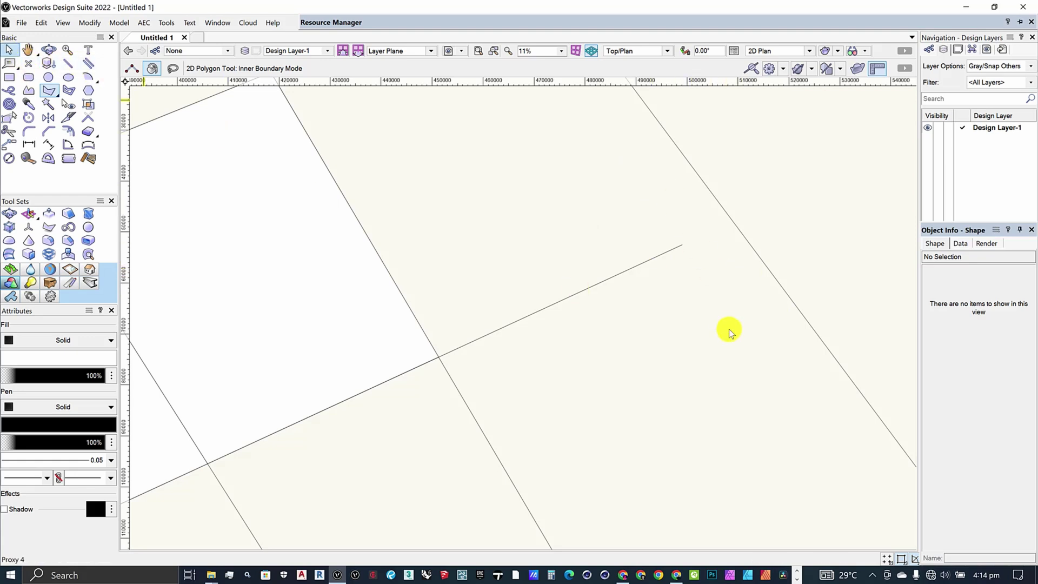
{"action": "left_click", "coordinate": [682, 244]}
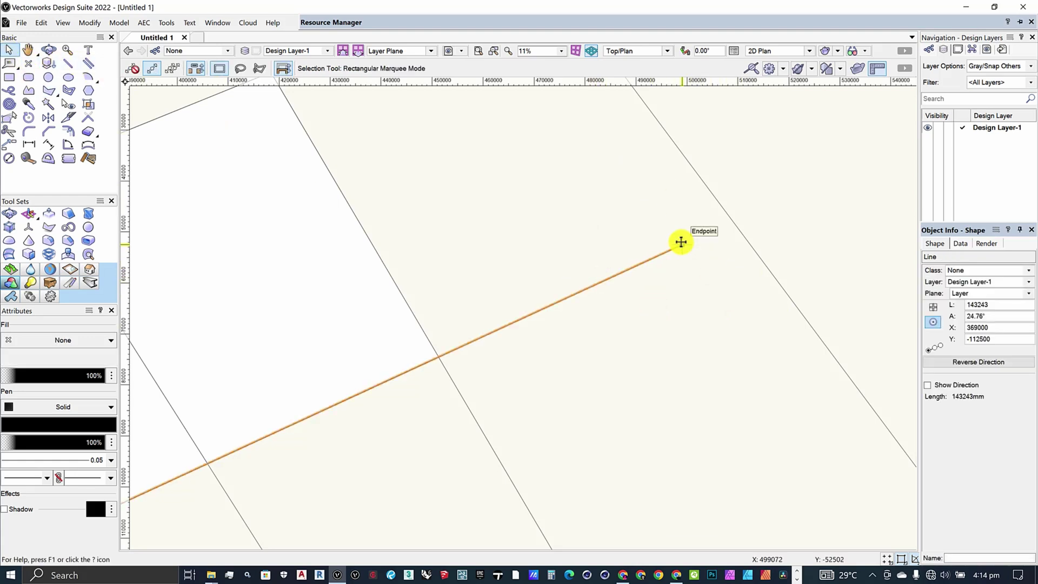
{"action": "left_click_drag", "start_coordinate": [680, 243], "coordinate": [781, 199]}
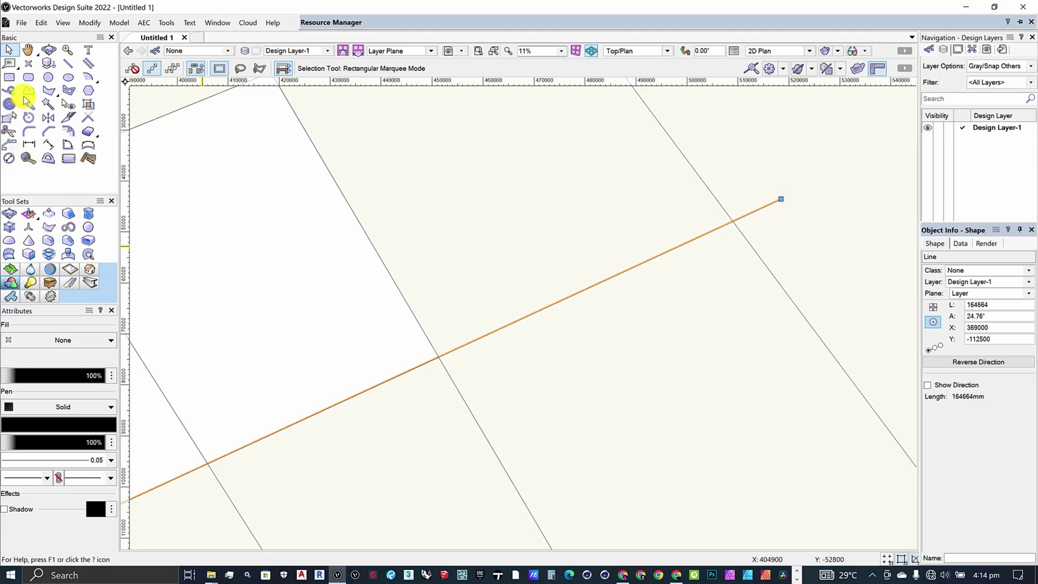
{"action": "left_click", "coordinate": [50, 92]}
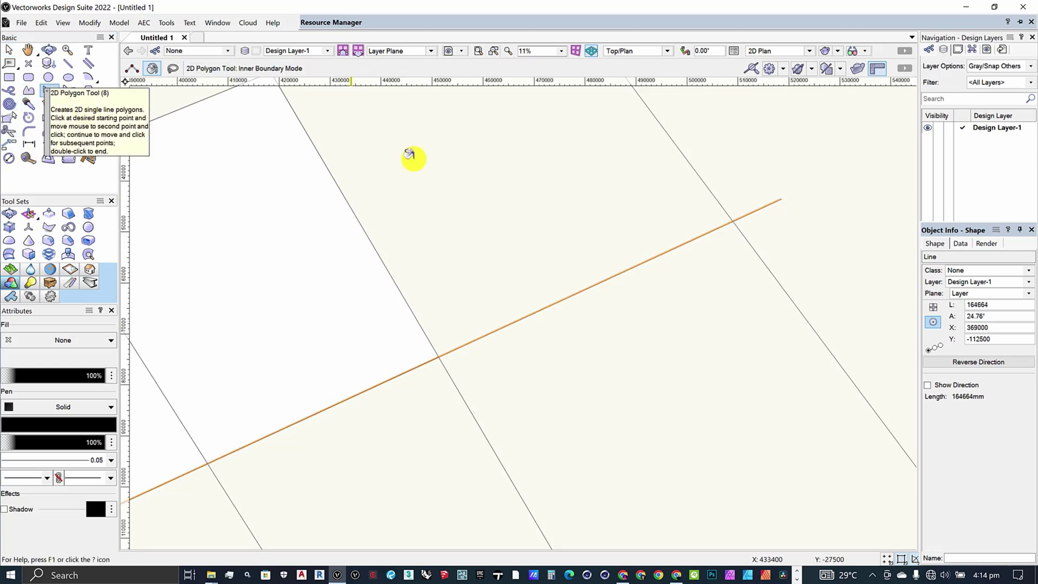
{"action": "left_click", "coordinate": [609, 192]}
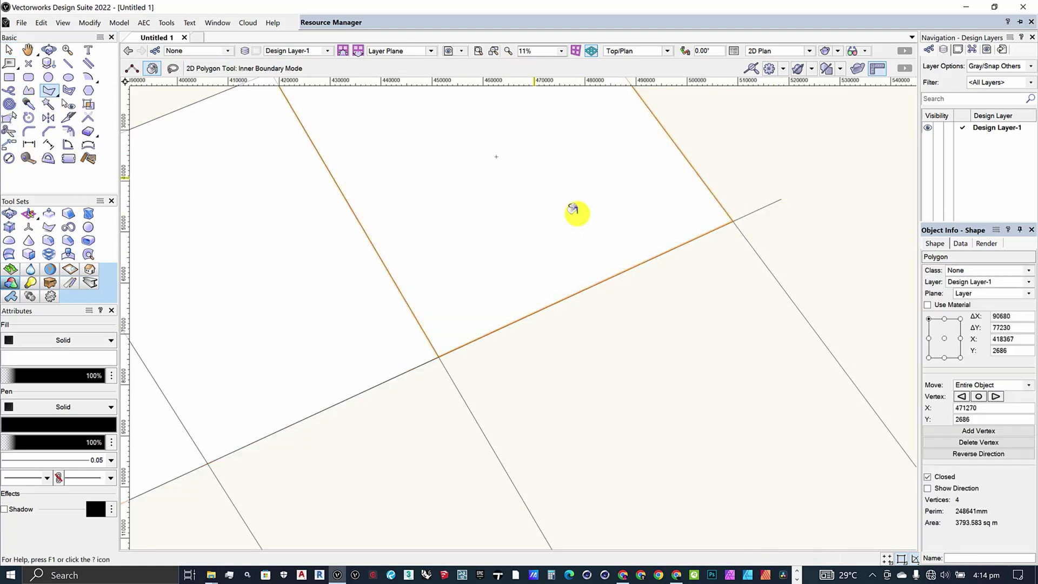
{"action": "scroll", "coordinate": [571, 217], "scroll_direction": "down", "scroll_amount": 3}
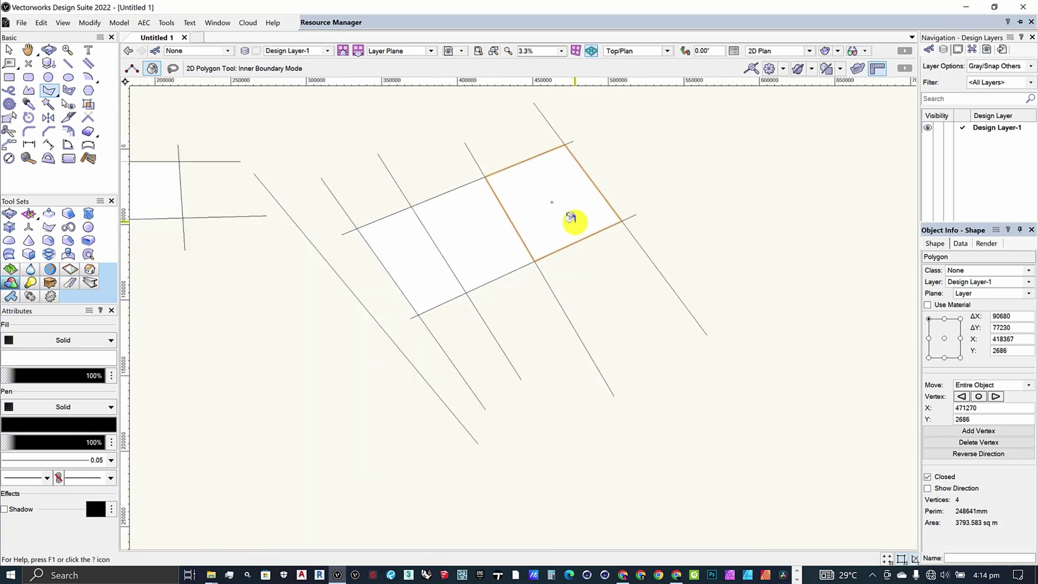
Start a trial double-line polygon at the shape's corner, then cancel it unfinished
{"action": "left_click", "coordinate": [71, 94]}
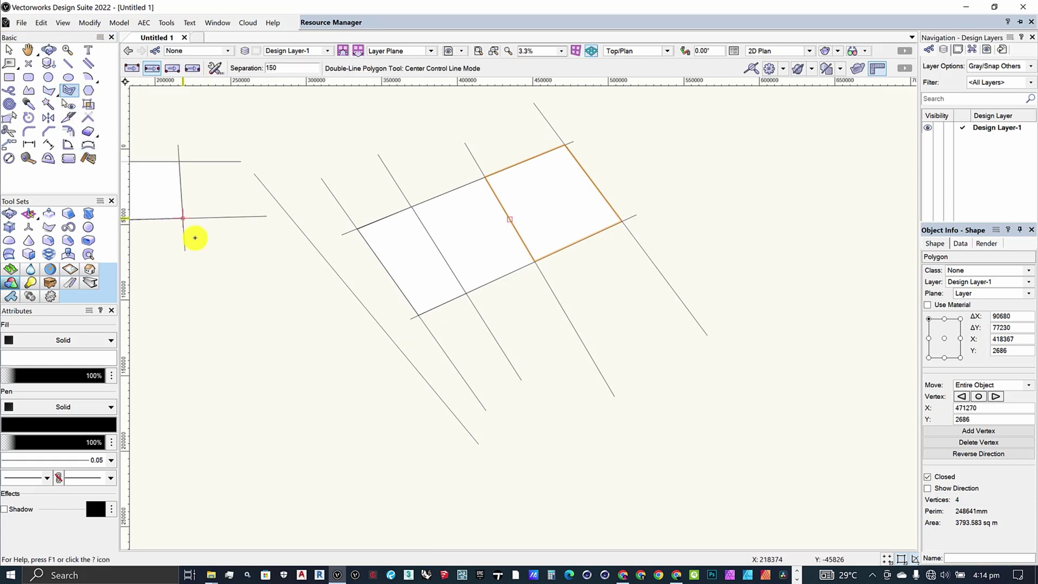
{"action": "scroll", "coordinate": [255, 262], "scroll_direction": "down", "scroll_amount": 2}
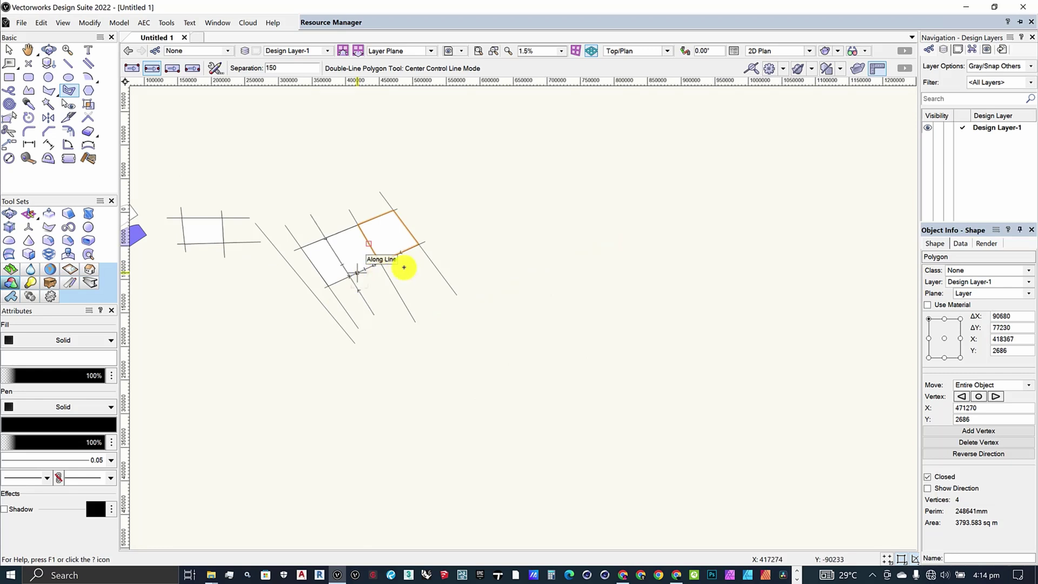
{"action": "scroll", "coordinate": [413, 255], "scroll_direction": "up", "scroll_amount": 1}
{"action": "scroll", "coordinate": [415, 255], "scroll_direction": "up", "scroll_amount": 1}
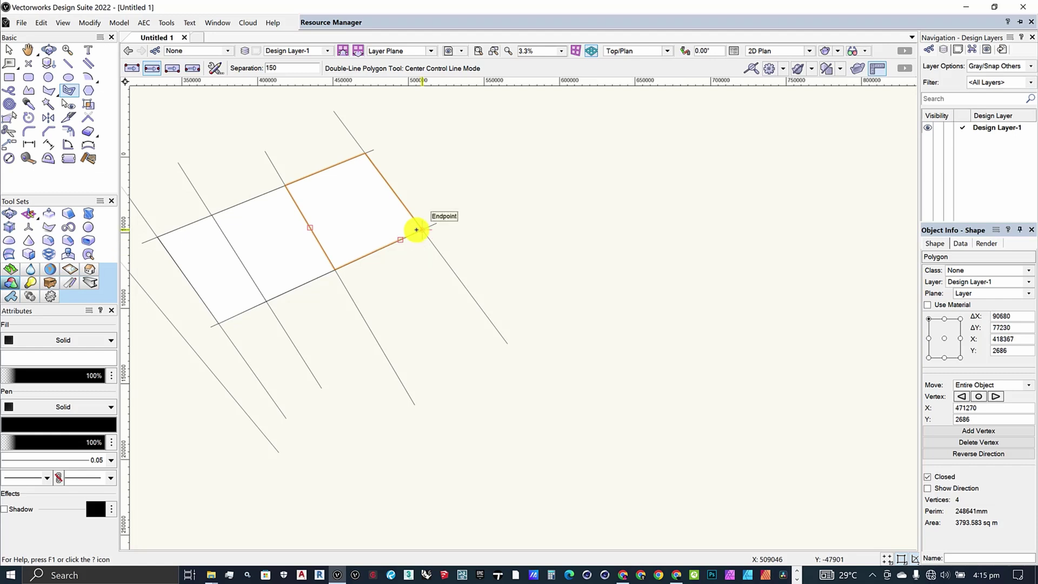
{"action": "left_click", "coordinate": [417, 230]}
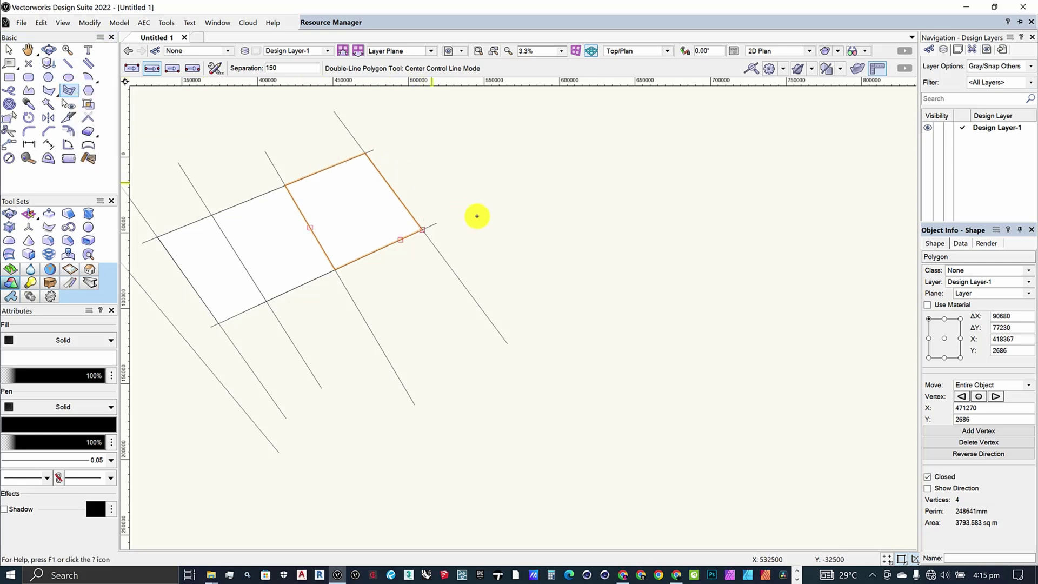
{"action": "scroll", "coordinate": [408, 194], "scroll_direction": "down", "scroll_amount": 2}
{"action": "scroll", "coordinate": [407, 195], "scroll_direction": "up", "scroll_amount": 2}
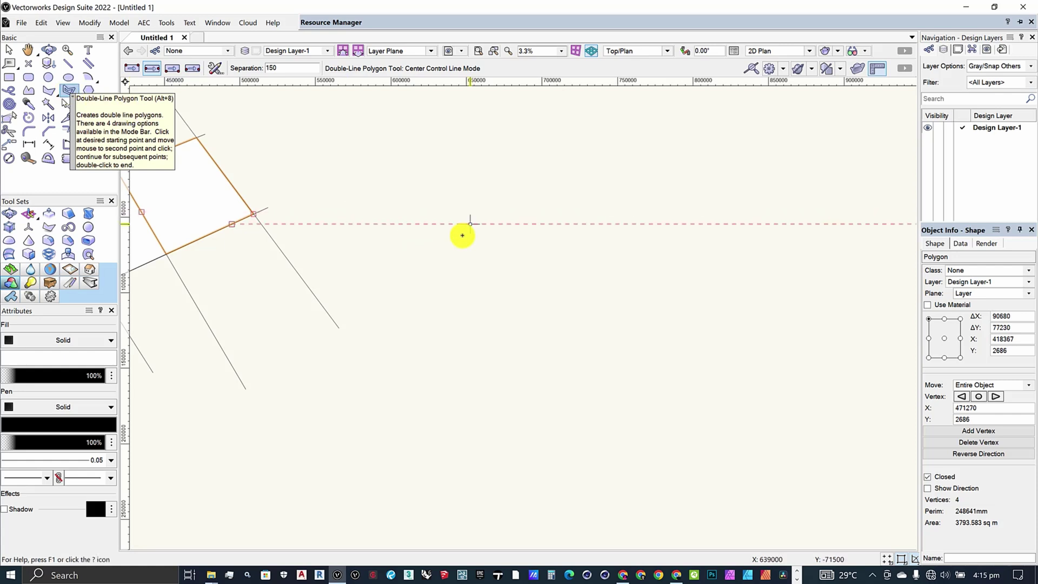
{"action": "left_click", "coordinate": [409, 195]}
{"action": "scroll", "coordinate": [390, 200], "scroll_direction": "up", "scroll_amount": 8}
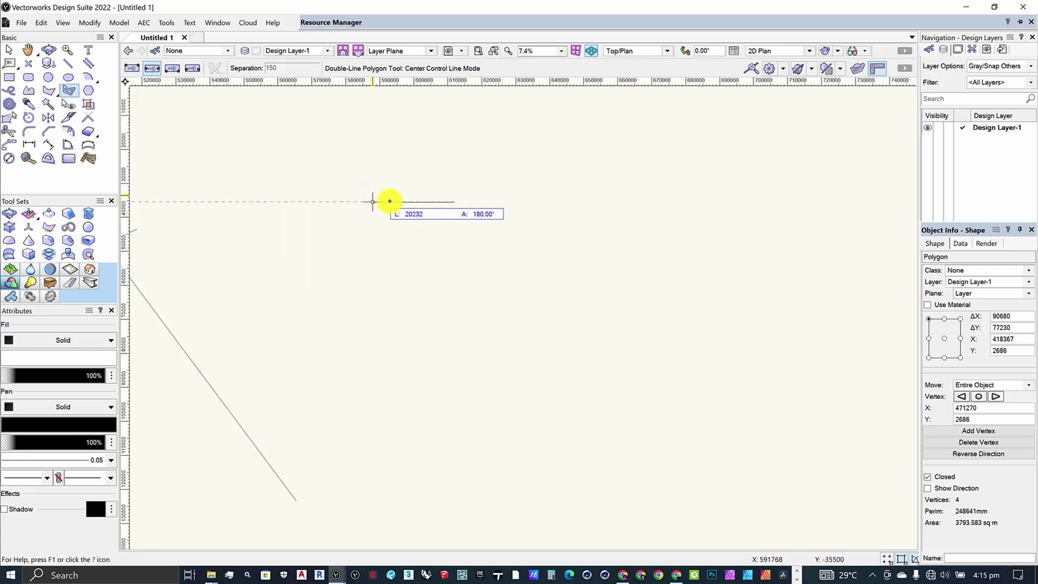
{"action": "left_click", "coordinate": [10, 52]}
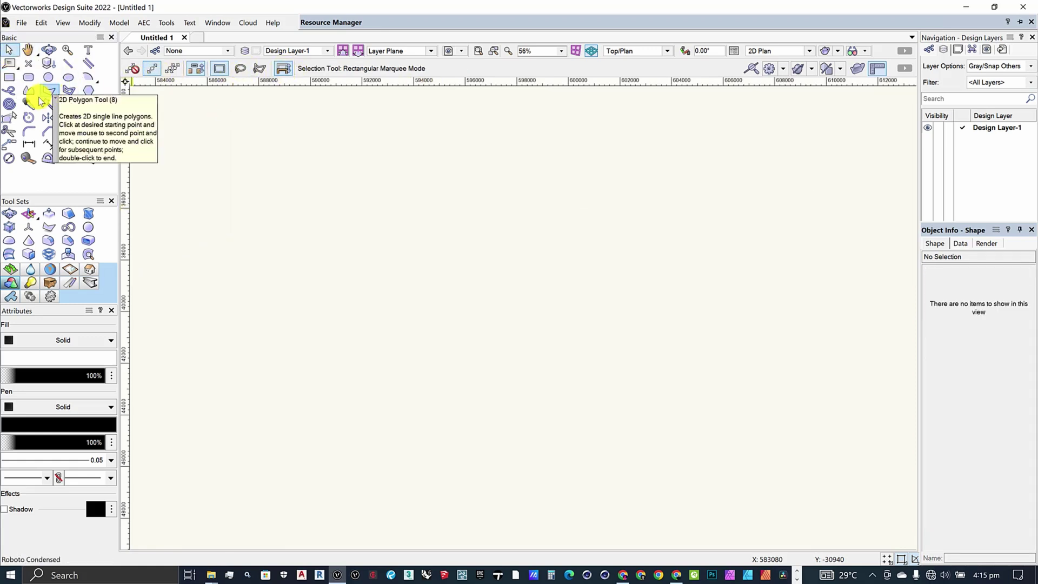
Set the Double-Line Polygon tool's separation to 600 in center control line mode
{"action": "left_click", "coordinate": [96, 64]}
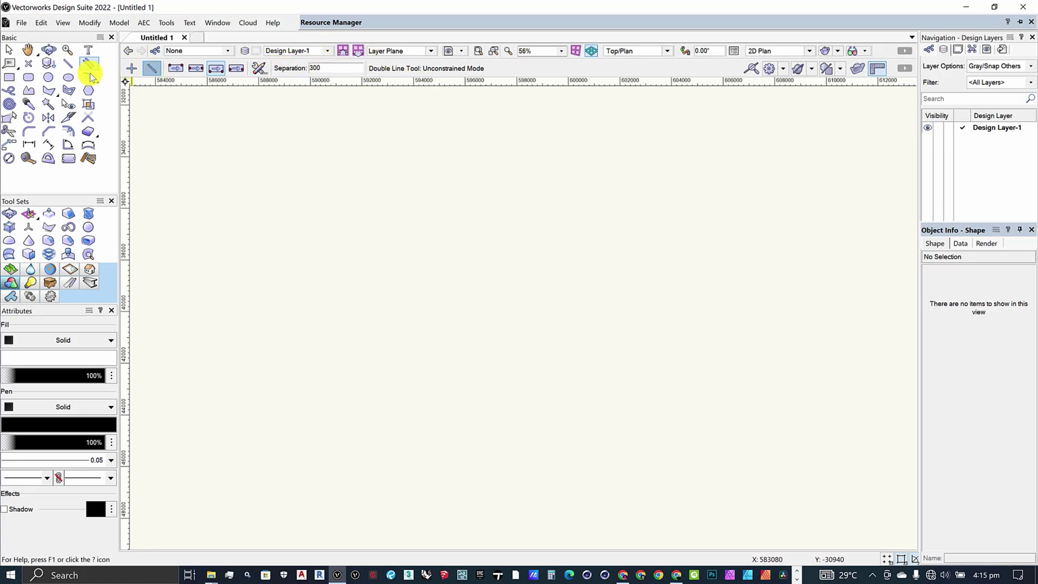
{"action": "left_click", "coordinate": [70, 93]}
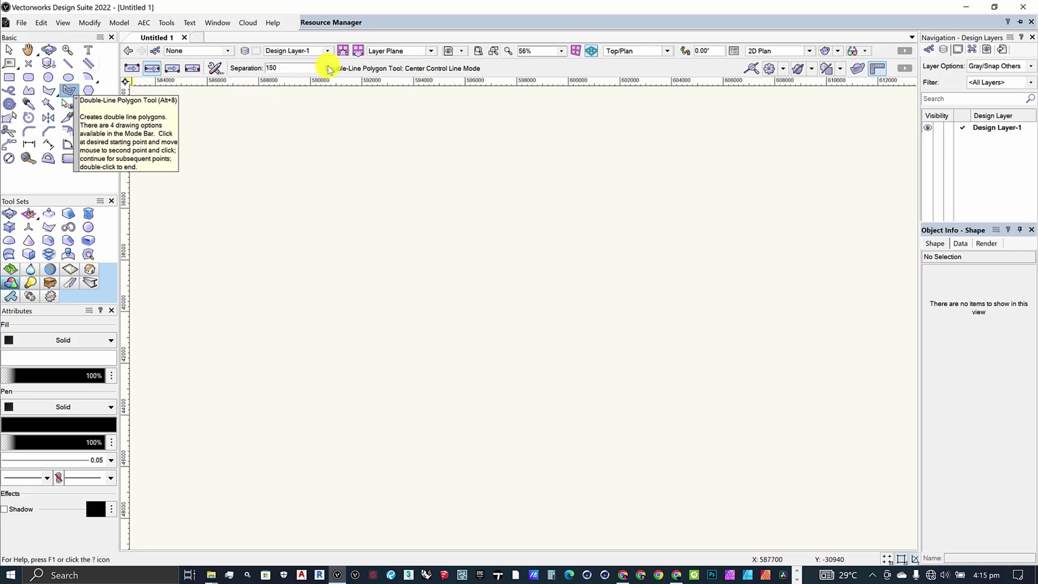
{"action": "double_click", "coordinate": [287, 68]}
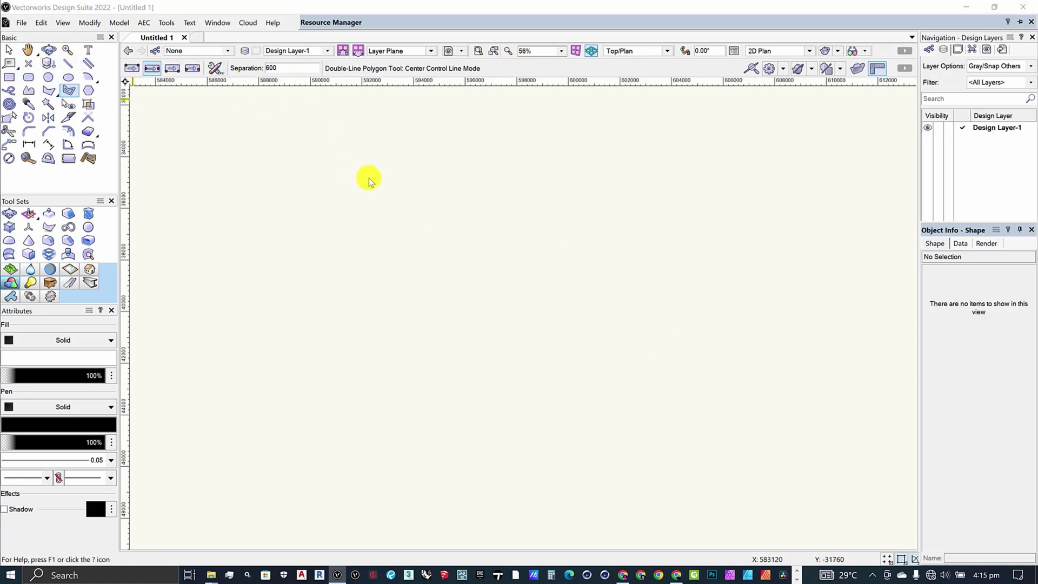
{"action": "key", "text": "Return"}
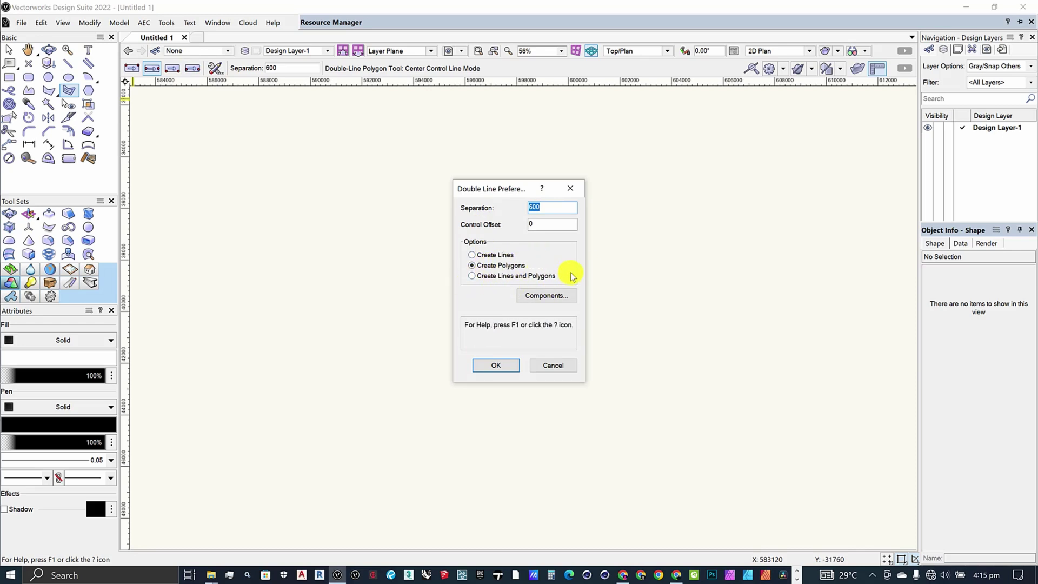
{"action": "left_click_drag", "start_coordinate": [493, 190], "coordinate": [683, 180]}
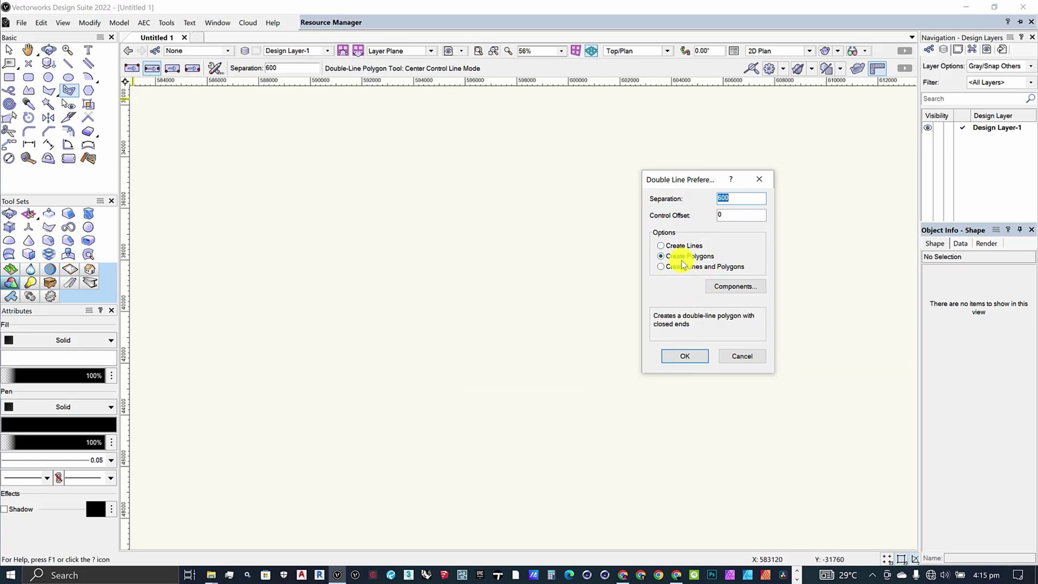
{"action": "left_click_drag", "start_coordinate": [672, 173], "coordinate": [596, 177]}
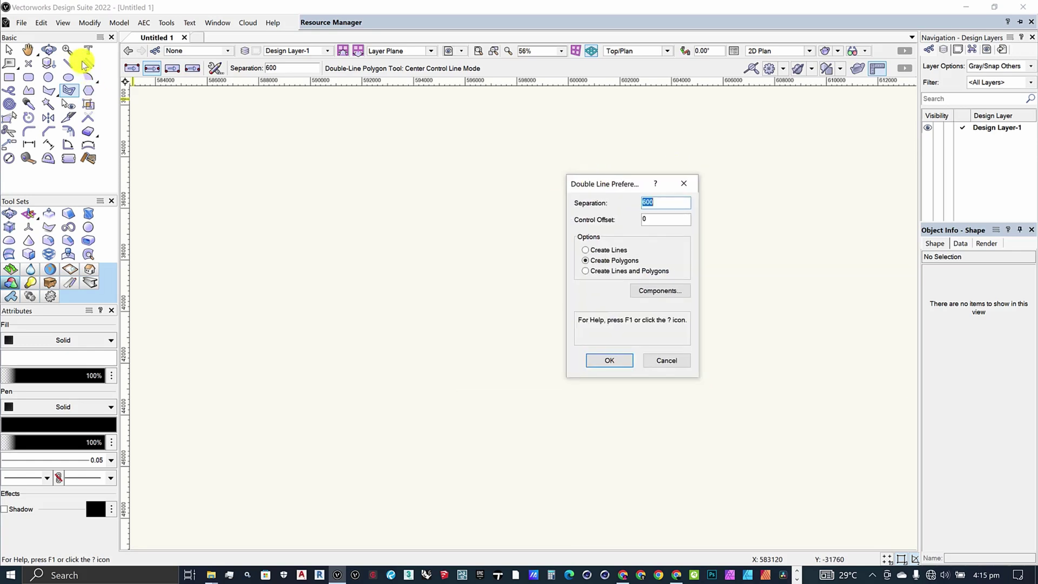
{"action": "left_click", "coordinate": [616, 355]}
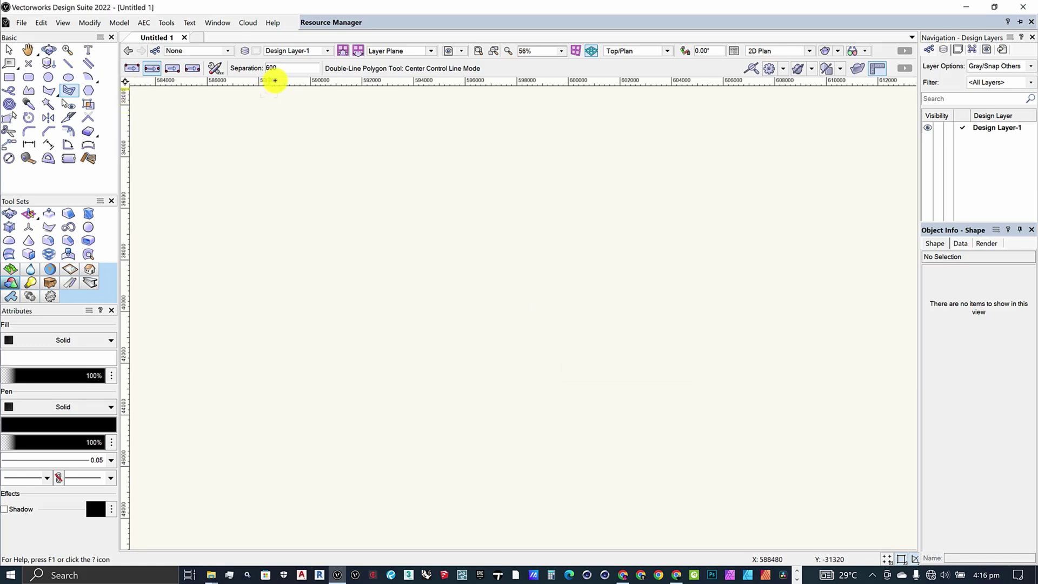
{"action": "left_click", "coordinate": [215, 68]}
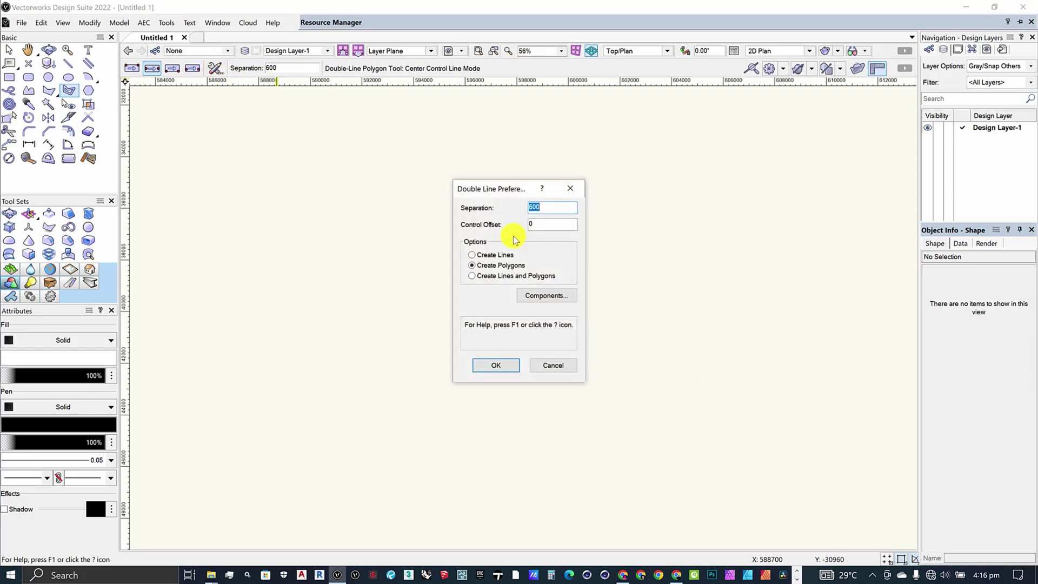
{"action": "left_click", "coordinate": [496, 364]}
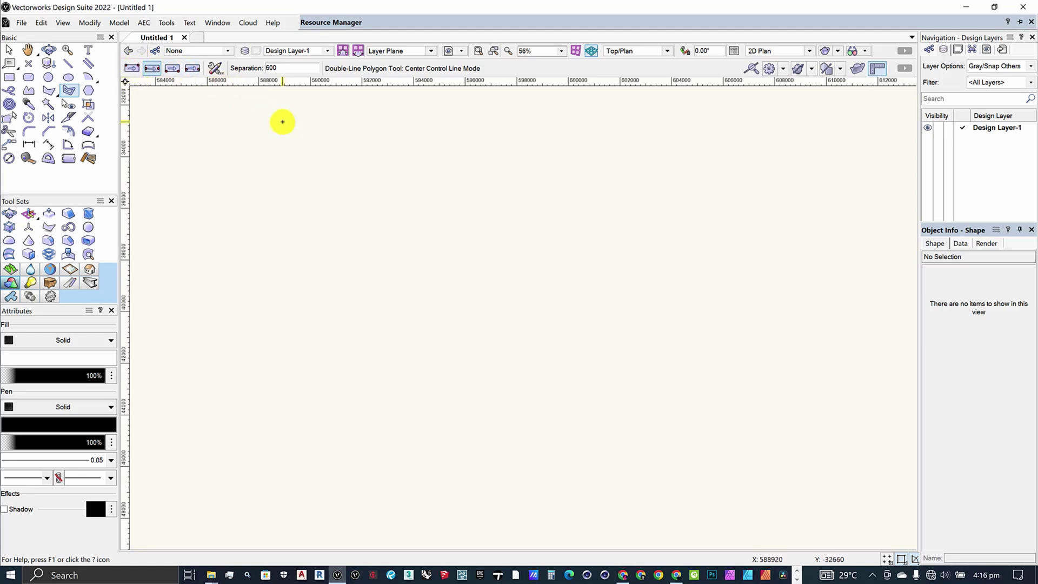
Draw a closed hooked double-line polygon with an inward notch at 600 separation
{"action": "scroll", "coordinate": [277, 128], "scroll_direction": "down", "scroll_amount": 2}
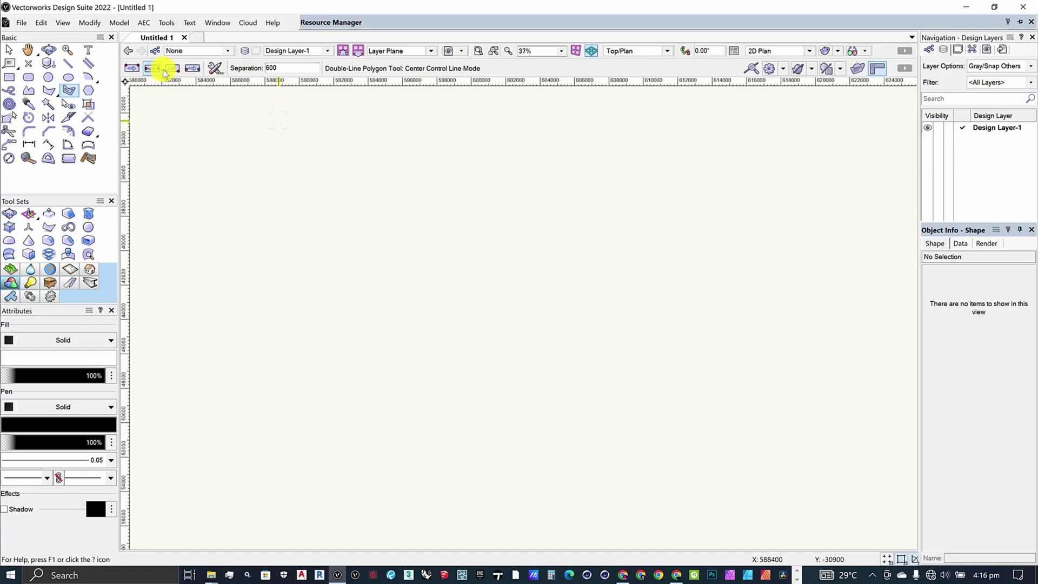
{"action": "scroll", "coordinate": [205, 97], "scroll_direction": "down", "scroll_amount": 3}
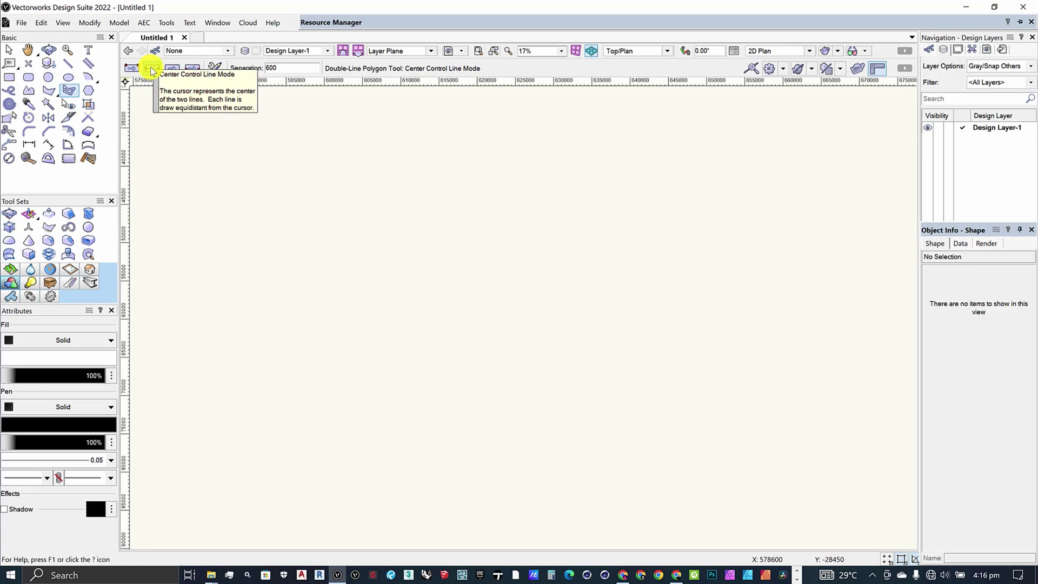
{"action": "left_click", "coordinate": [316, 191]}
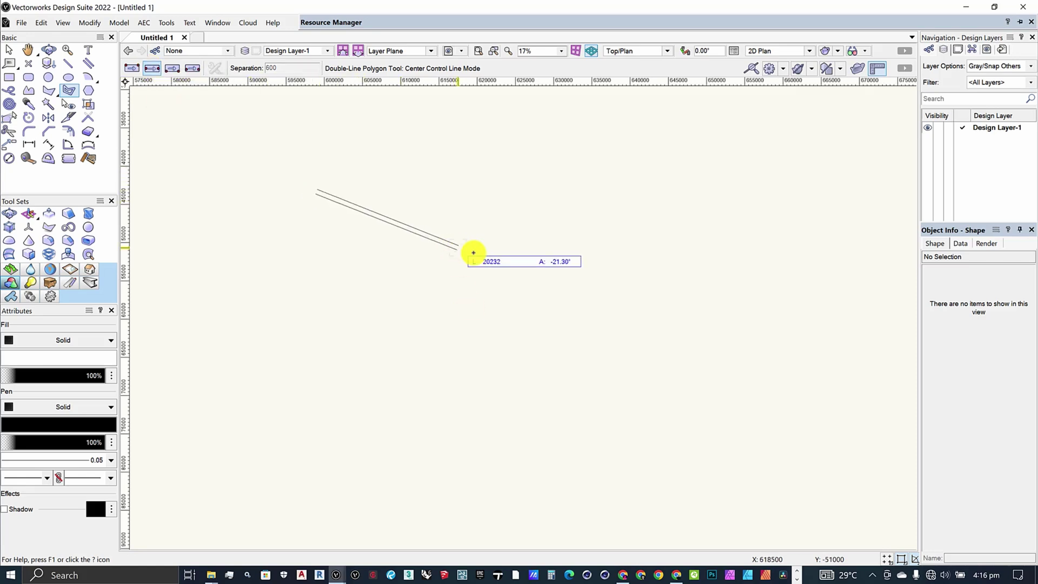
{"action": "left_click", "coordinate": [474, 252]}
{"action": "left_click", "coordinate": [476, 376]}
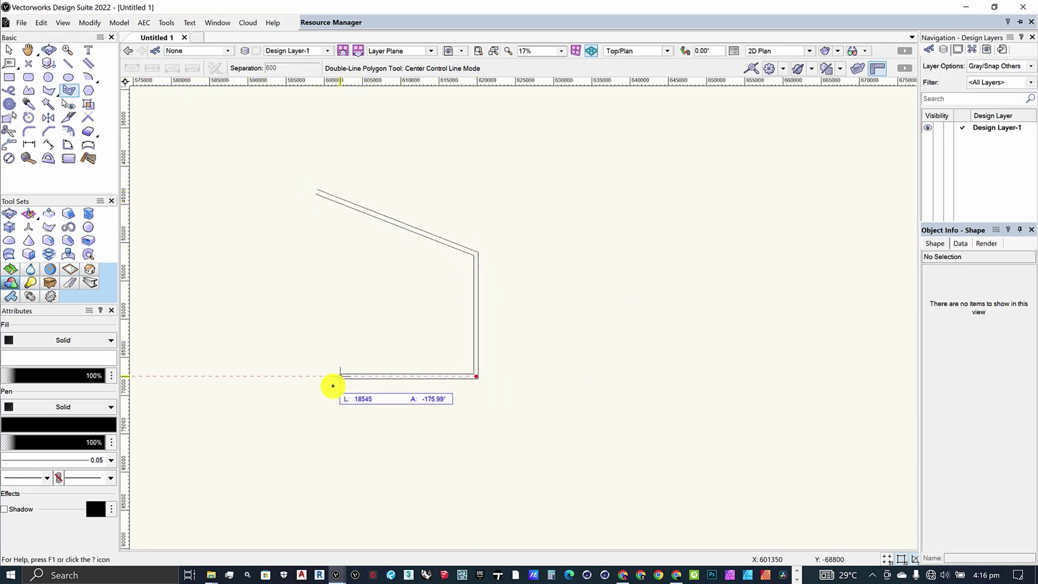
{"action": "left_click", "coordinate": [333, 386]}
{"action": "left_click", "coordinate": [200, 324]}
{"action": "left_click", "coordinate": [156, 157]}
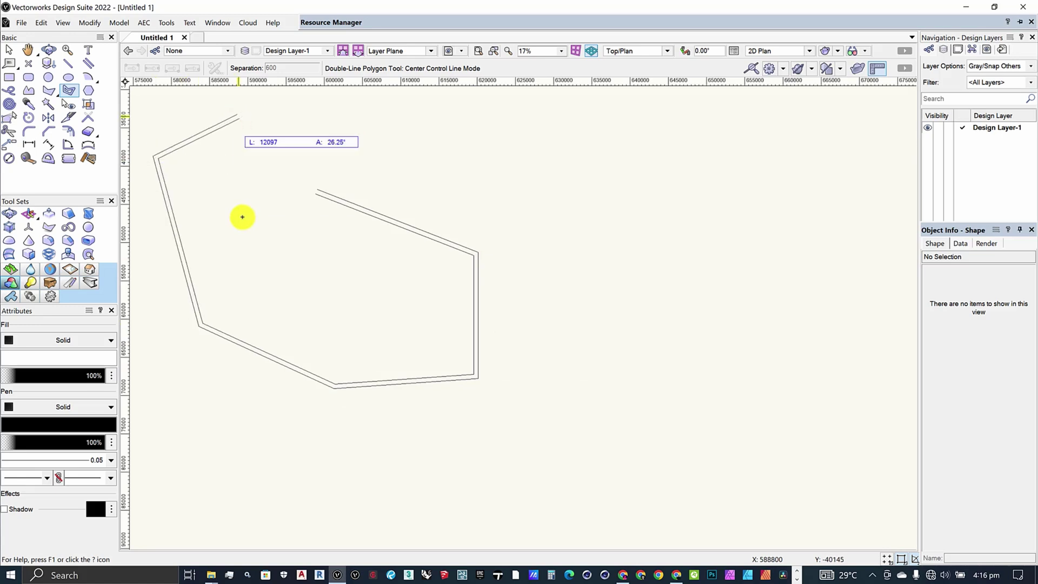
{"action": "left_click", "coordinate": [238, 117]}
{"action": "left_click", "coordinate": [238, 216]}
{"action": "left_click", "coordinate": [373, 268]}
{"action": "left_click", "coordinate": [327, 278]}
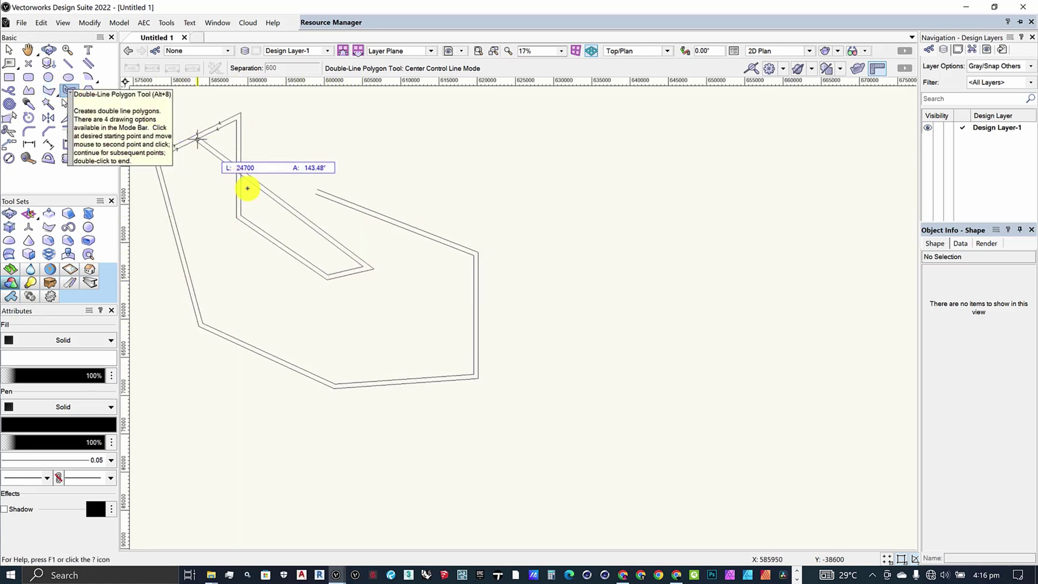
{"action": "scroll", "coordinate": [303, 213], "scroll_direction": "up", "scroll_amount": 2}
{"action": "left_click", "coordinate": [302, 212]}
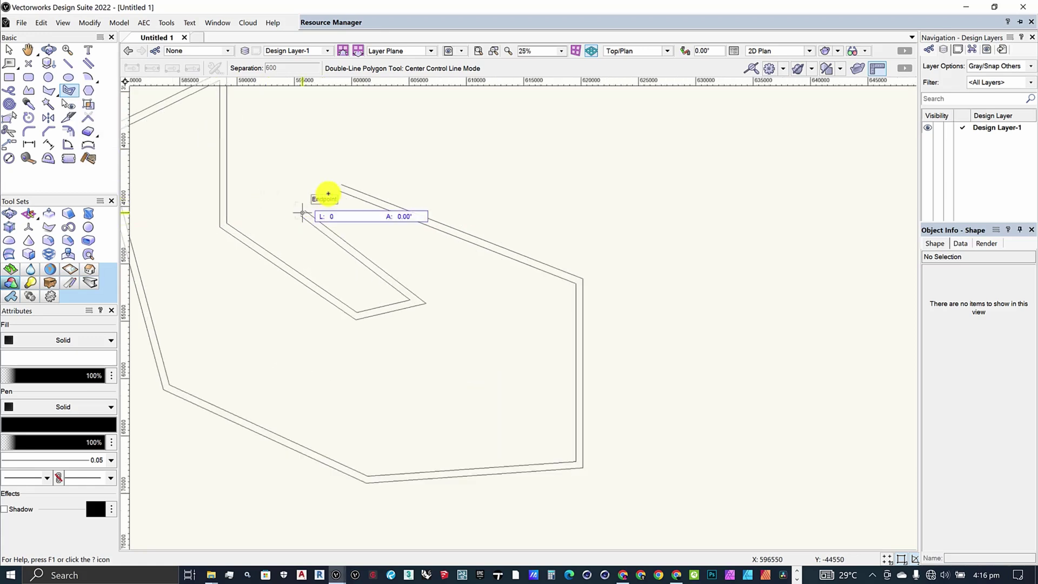
{"action": "left_click", "coordinate": [333, 190]}
Draw a second, larger irregular closed double-line polygon beside the hooked one
{"action": "scroll", "coordinate": [533, 234], "scroll_direction": "down", "scroll_amount": 5}
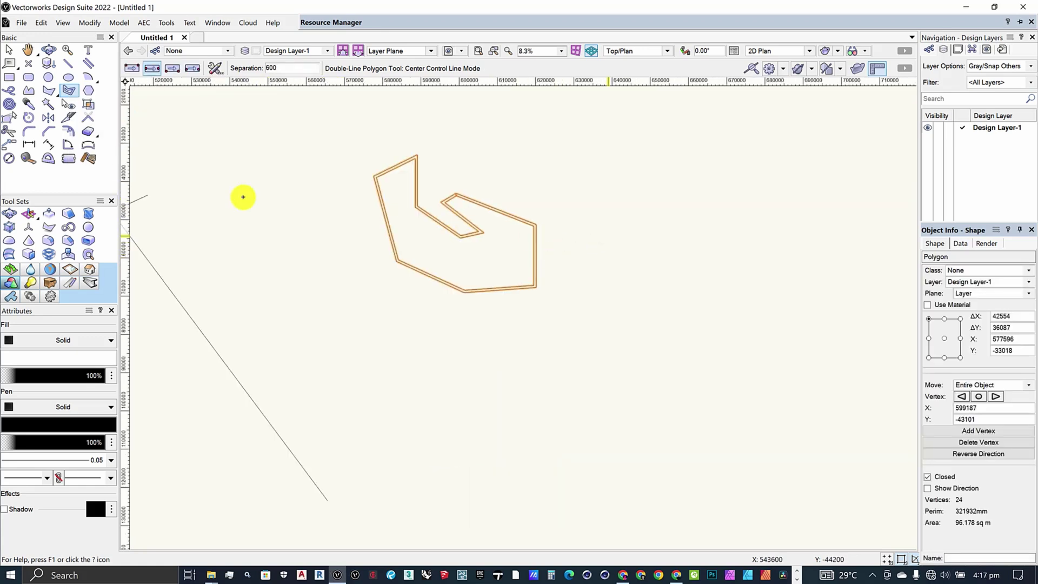
{"action": "scroll", "coordinate": [241, 194], "scroll_direction": "down", "scroll_amount": 4}
{"action": "left_click", "coordinate": [460, 204]}
{"action": "left_click", "coordinate": [591, 157]}
{"action": "left_click", "coordinate": [643, 264]}
{"action": "left_click", "coordinate": [483, 351]}
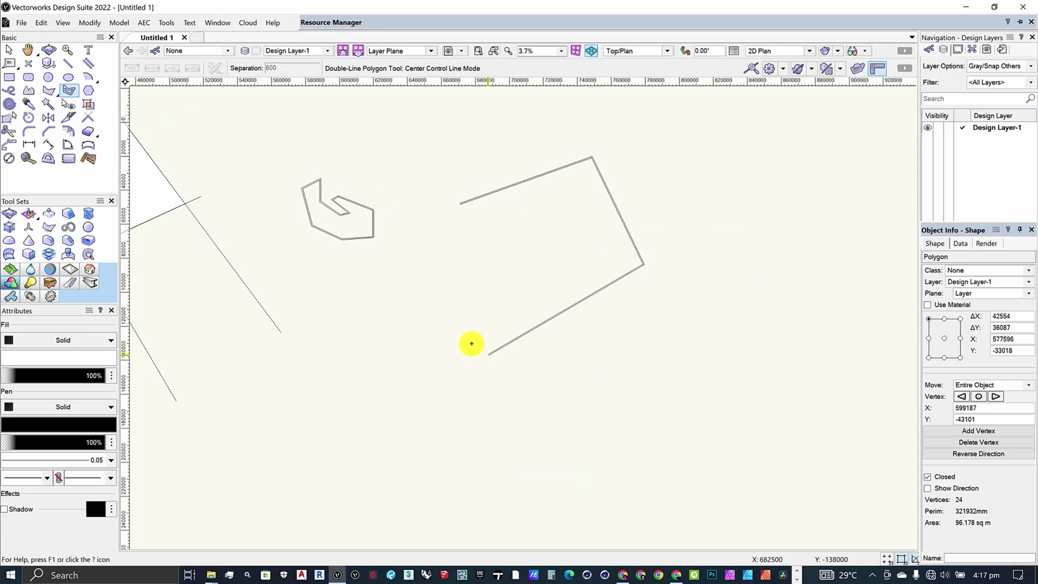
{"action": "left_click", "coordinate": [455, 259]}
{"action": "scroll", "coordinate": [401, 234], "scroll_direction": "up", "scroll_amount": 4}
{"action": "left_click", "coordinate": [401, 133]}
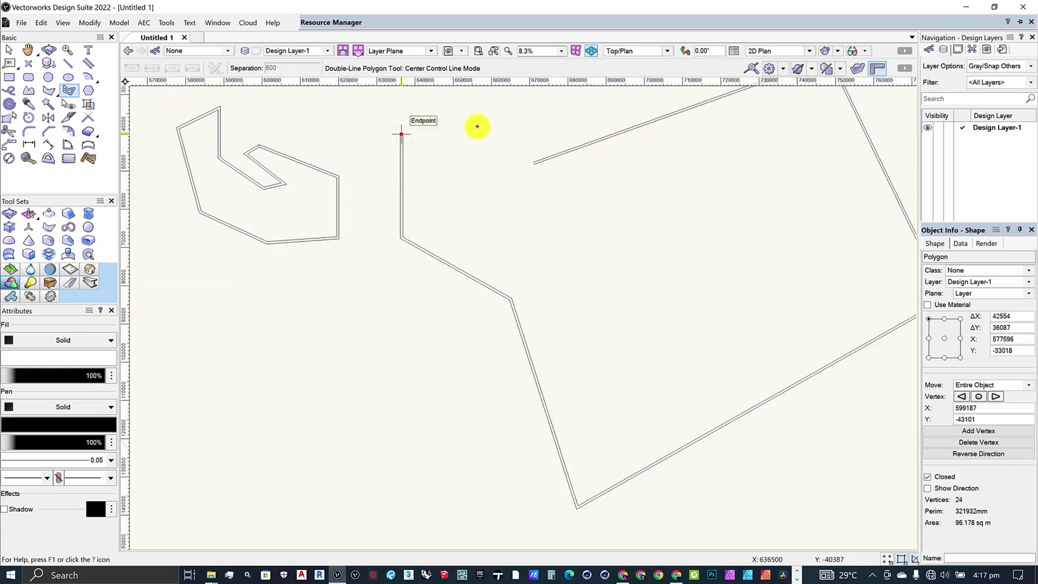
{"action": "left_click", "coordinate": [481, 125]}
{"action": "left_click", "coordinate": [532, 163]}
{"action": "scroll", "coordinate": [427, 219], "scroll_direction": "down", "scroll_amount": 5}
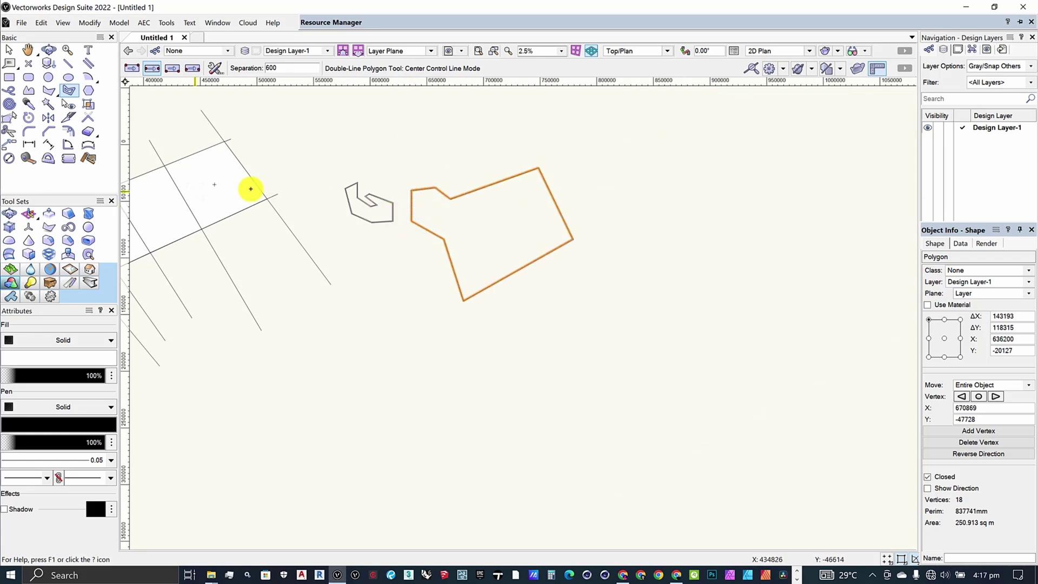
{"action": "scroll", "coordinate": [585, 217], "scroll_direction": "up", "scroll_amount": 3}
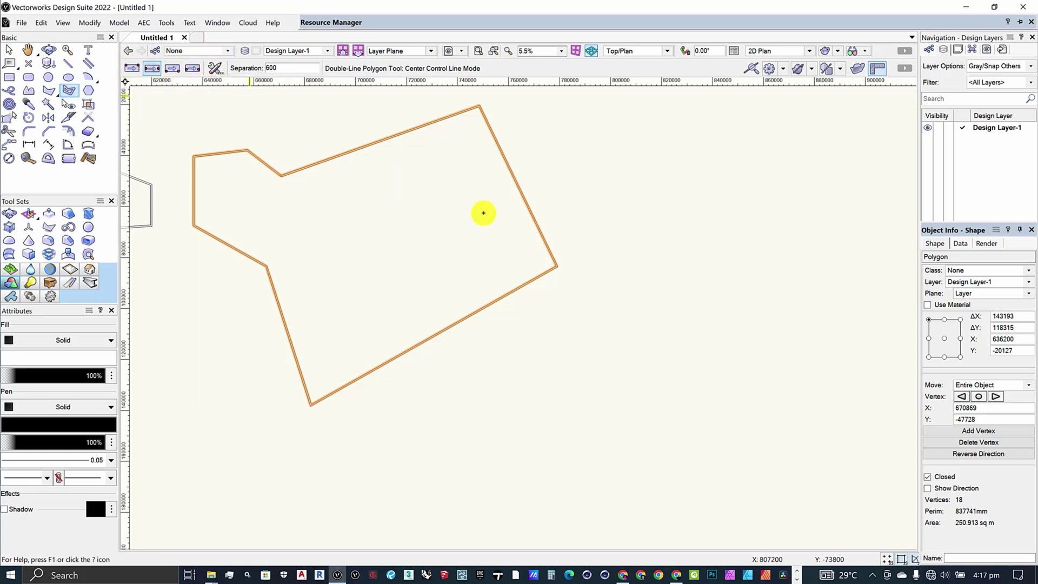
{"action": "scroll", "coordinate": [279, 174], "scroll_direction": "down", "scroll_amount": 3}
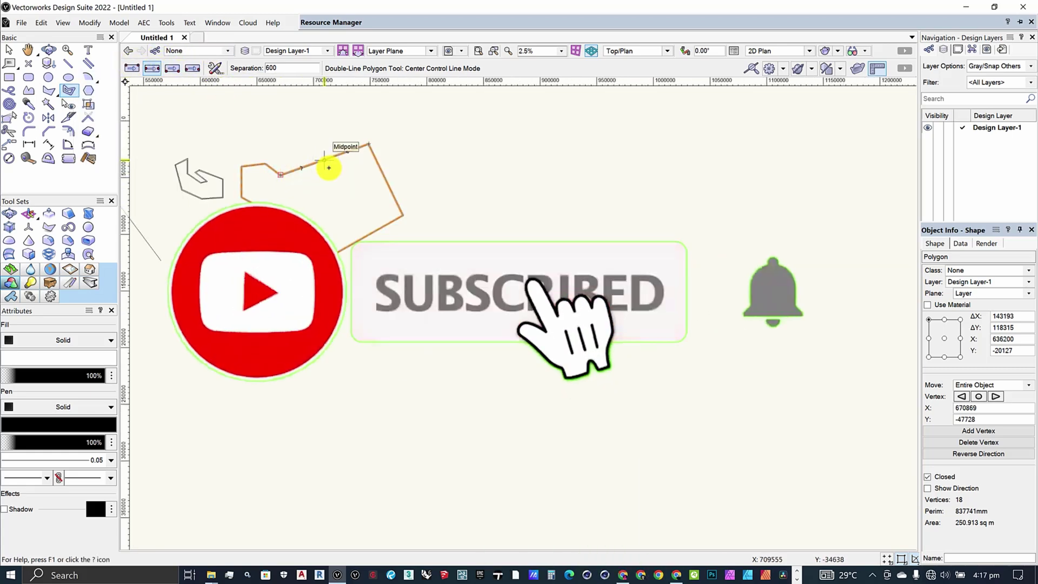